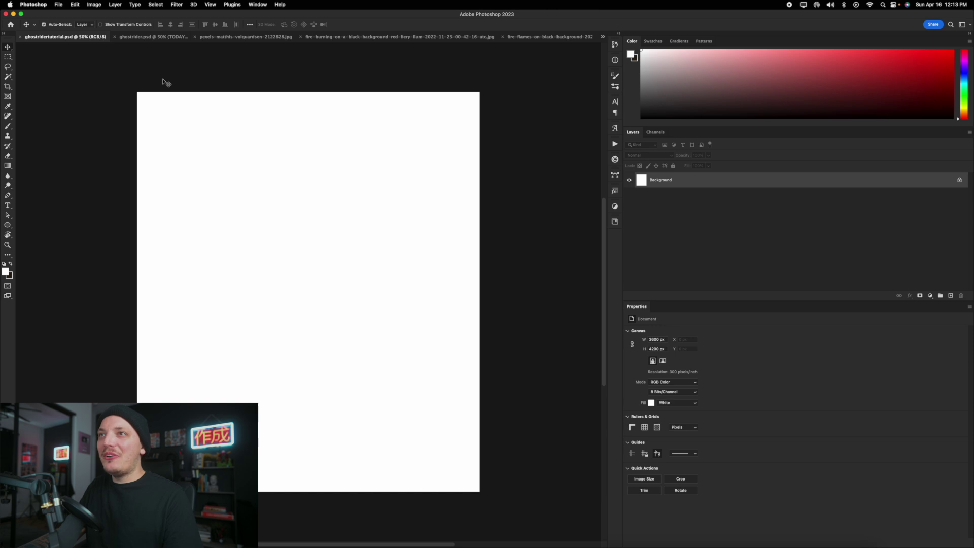
# - Paste the copied chrome skull photo into ghostridertutorial.psd as a new layer
pyautogui.press('super+v')
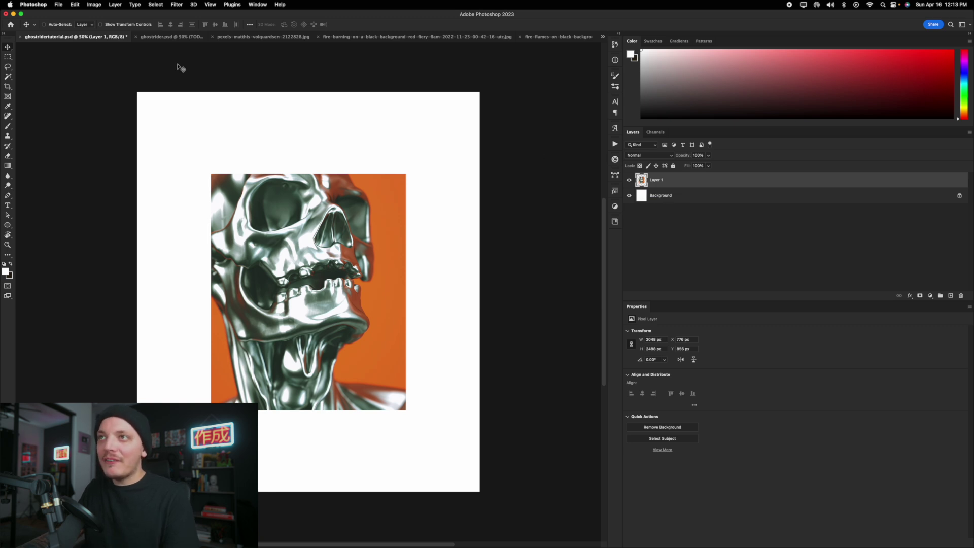
# - Examine the flaming skull in ghostrider.psd up close with its three text layers hidden, then return to ghostridertutorial.psd
pyautogui.click(175, 37)
pyautogui.scroll(-2, 358, 219)
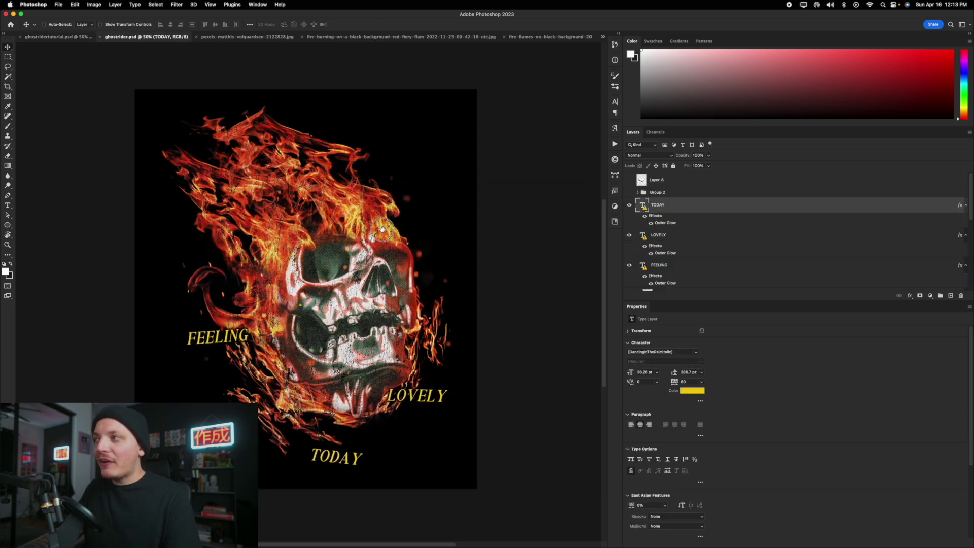
pyautogui.moveTo(628, 206); pyautogui.dragTo(629, 267)
pyautogui.moveTo(336, 265); pyautogui.dragTo(314, 263)
pyautogui.press('z')
pyautogui.click(304, 231)
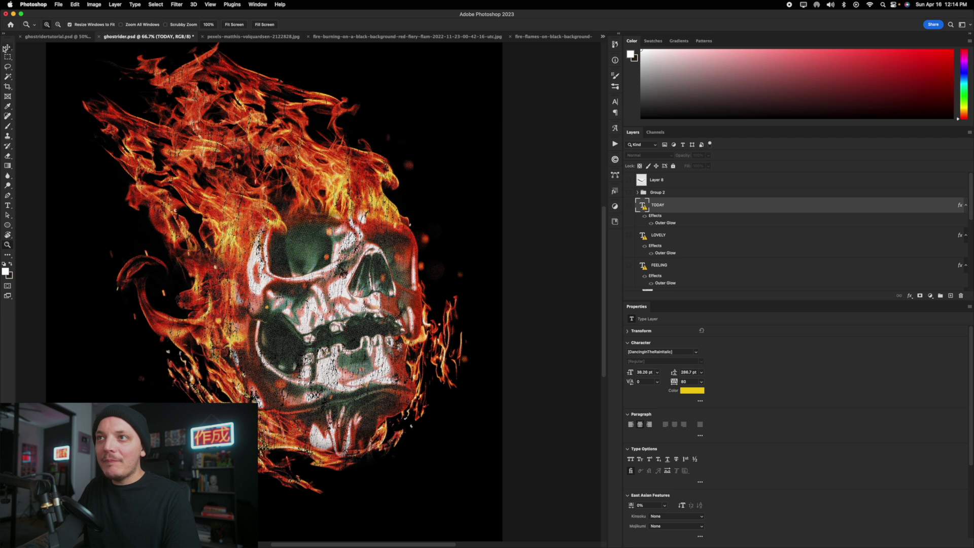
pyautogui.click(6, 48)
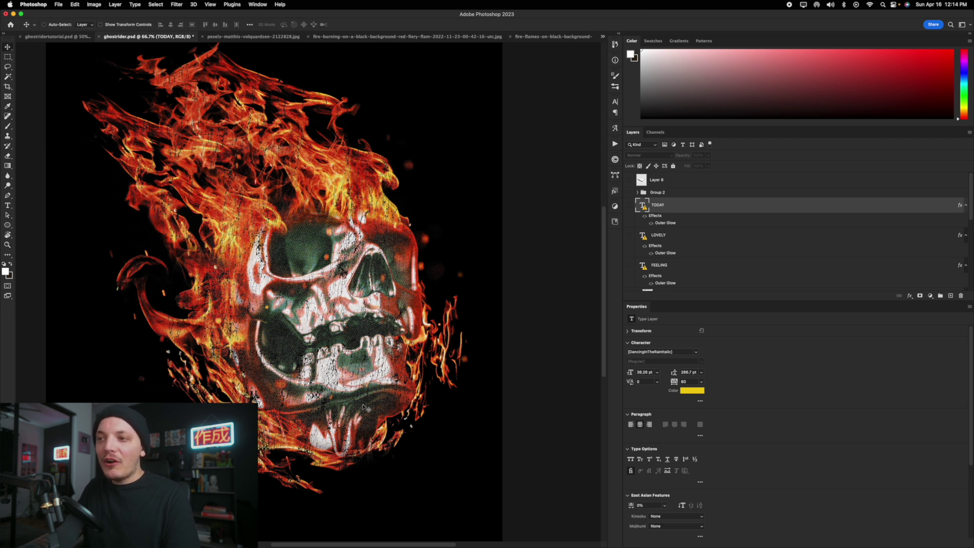
pyautogui.hotkey('ctrl', 'z')
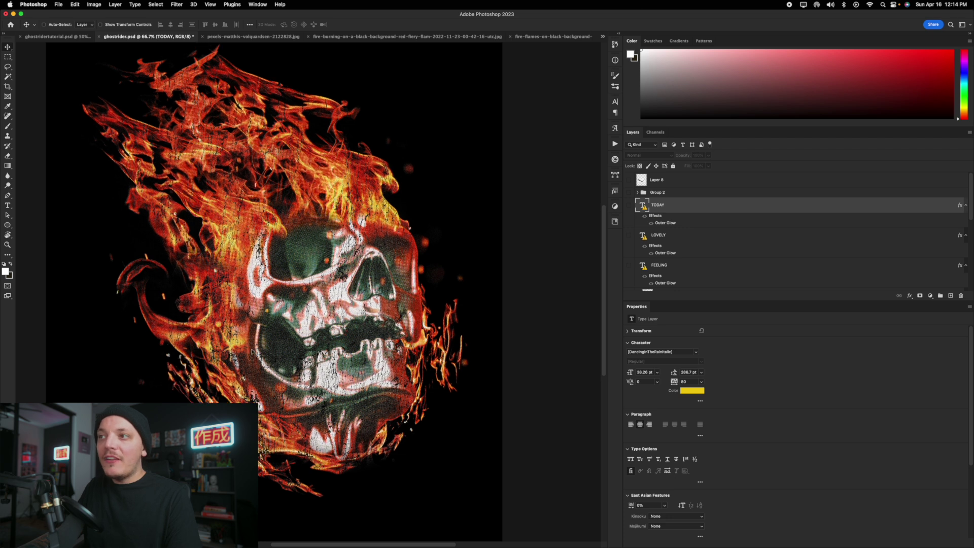
pyautogui.click(53, 37)
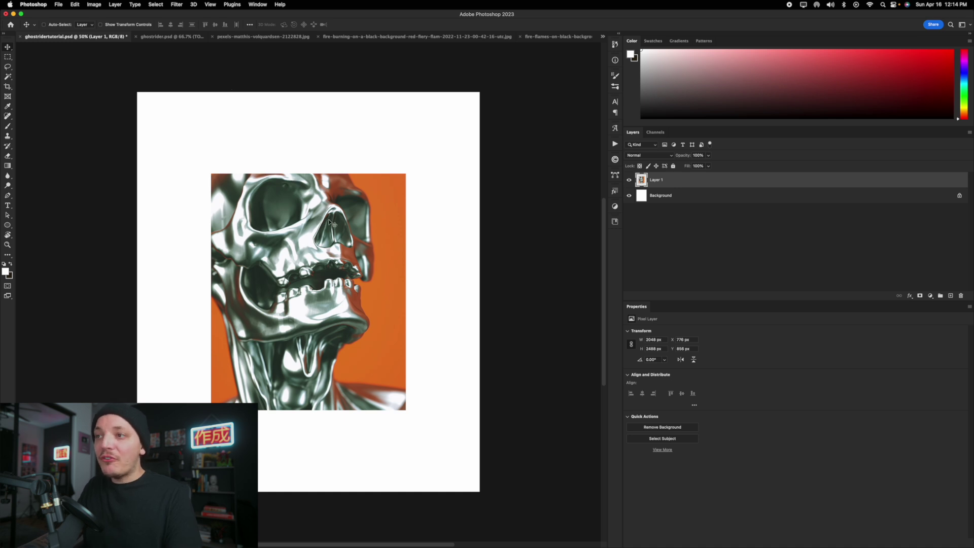
# - Fill the Background layer with black and add a solid color fill layer in 000000 above it
pyautogui.click(701, 194)
pyautogui.press('super+BackSpace')
pyautogui.click(942, 298)
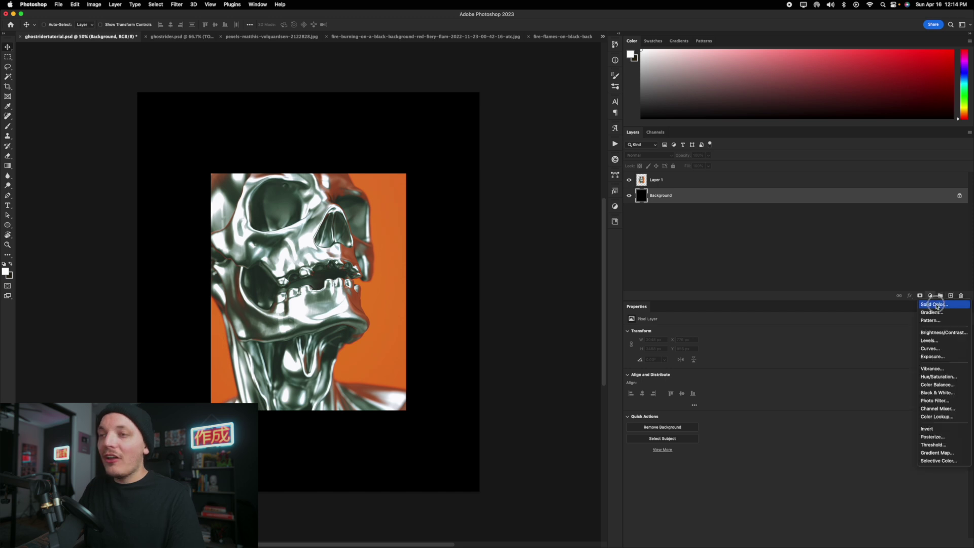
pyautogui.click(936, 305)
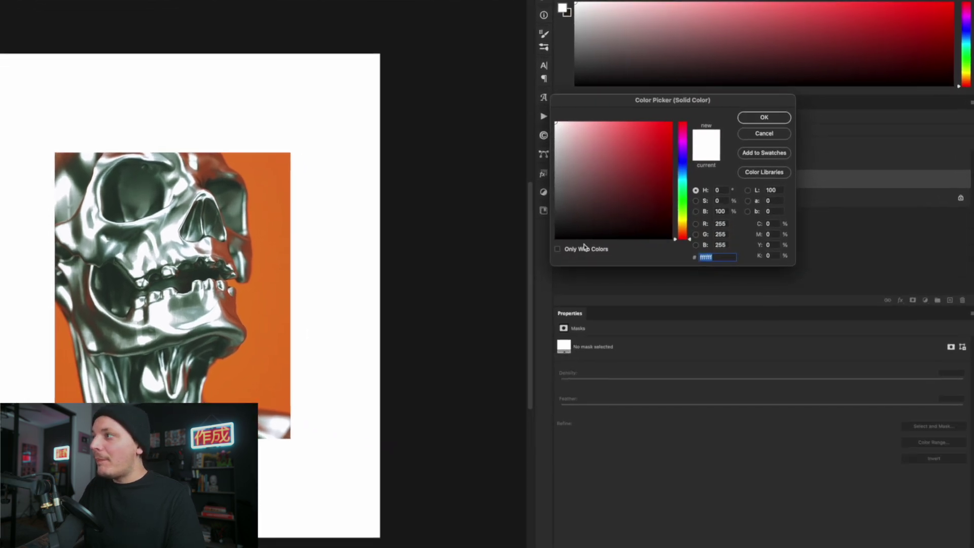
pyautogui.write('000000')
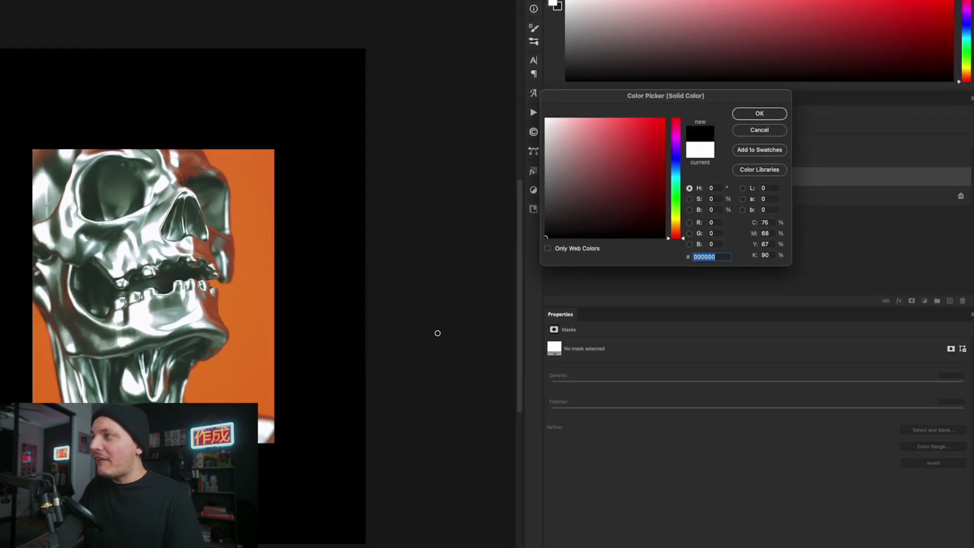
pyautogui.click(791, 140)
# - Delete the Background layer and keep the fill layer's color at 000000
pyautogui.click(649, 200)
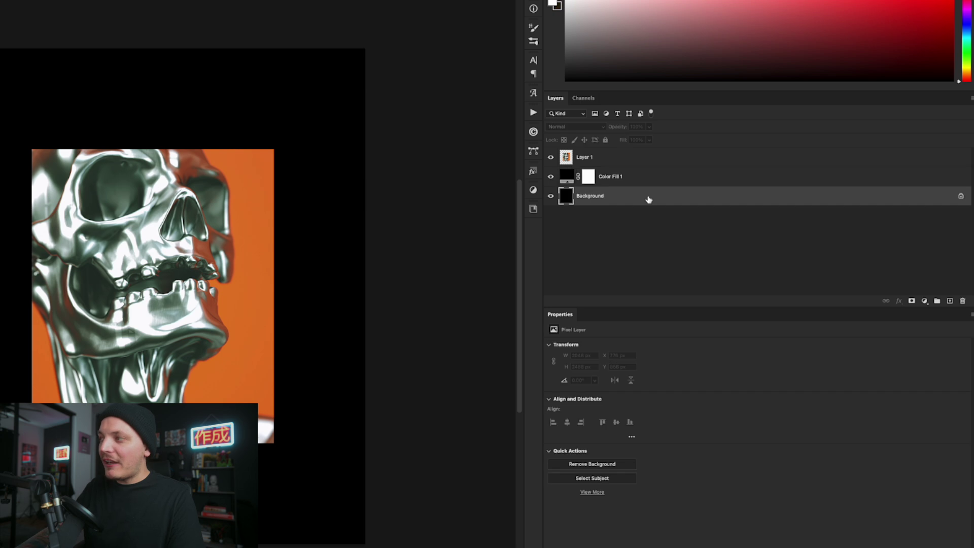
pyautogui.press('BackSpace')
pyautogui.doubleClick(559, 175)
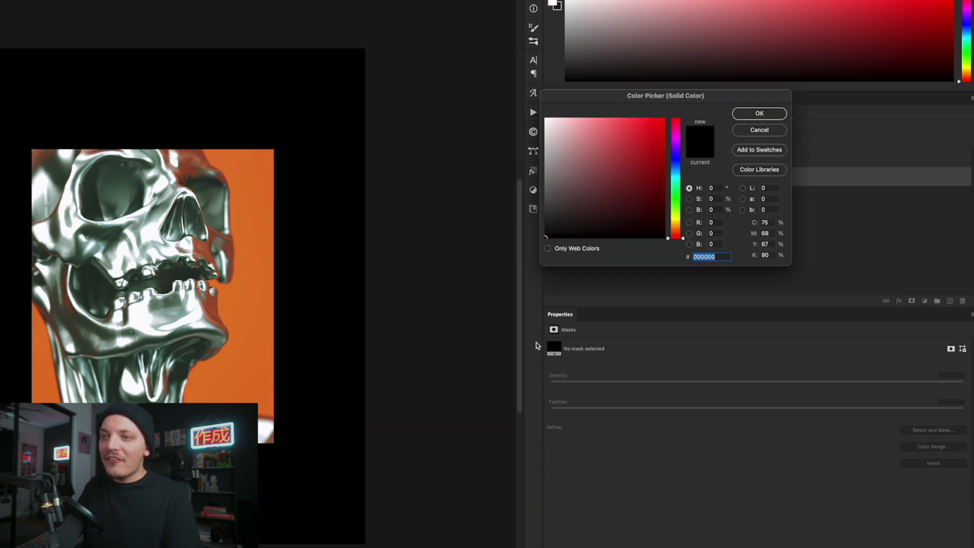
pyautogui.click(751, 116)
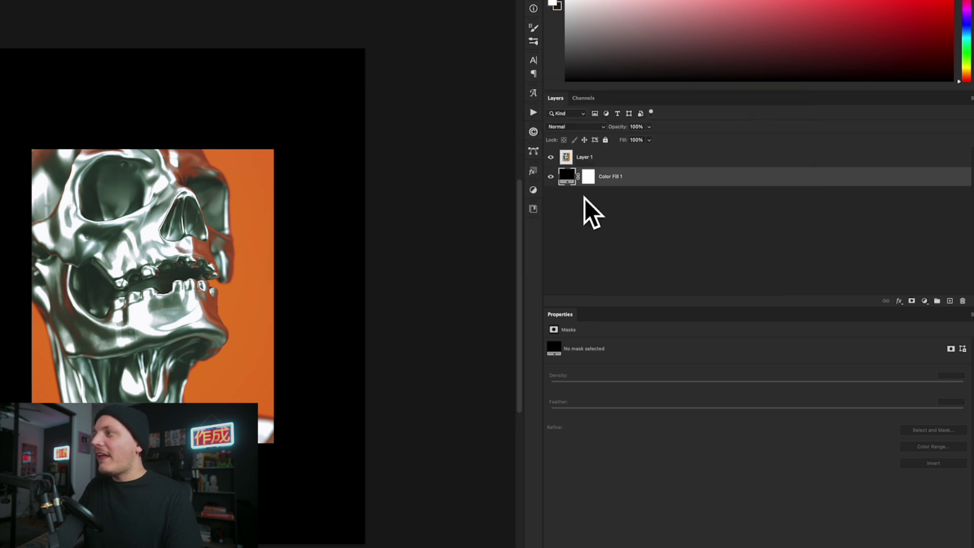
# - Delete the color fill layer's mask and rename the layer Shirt Color
pyautogui.rightClick(593, 180)
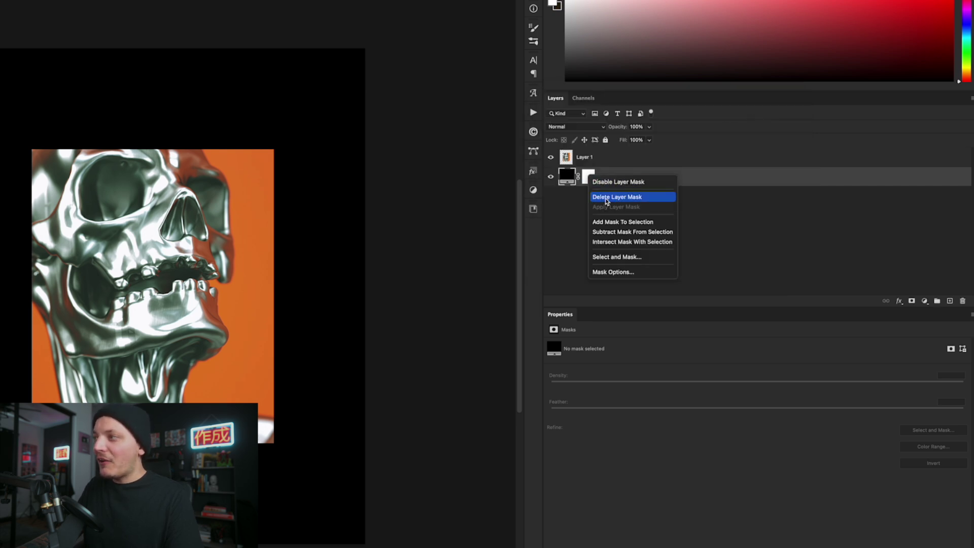
pyautogui.click(591, 196)
pyautogui.click(551, 178)
pyautogui.doubleClick(585, 176)
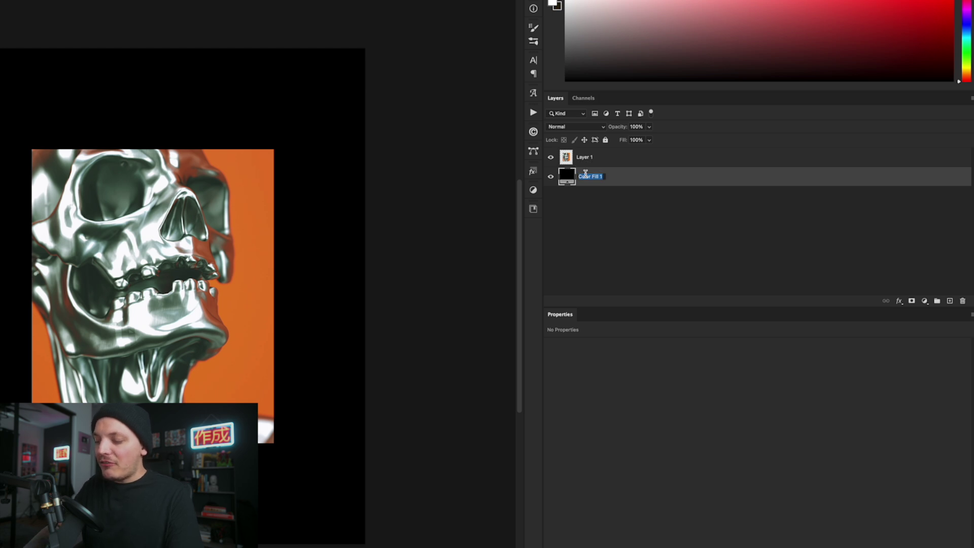
pyautogui.write('Shirt Color')
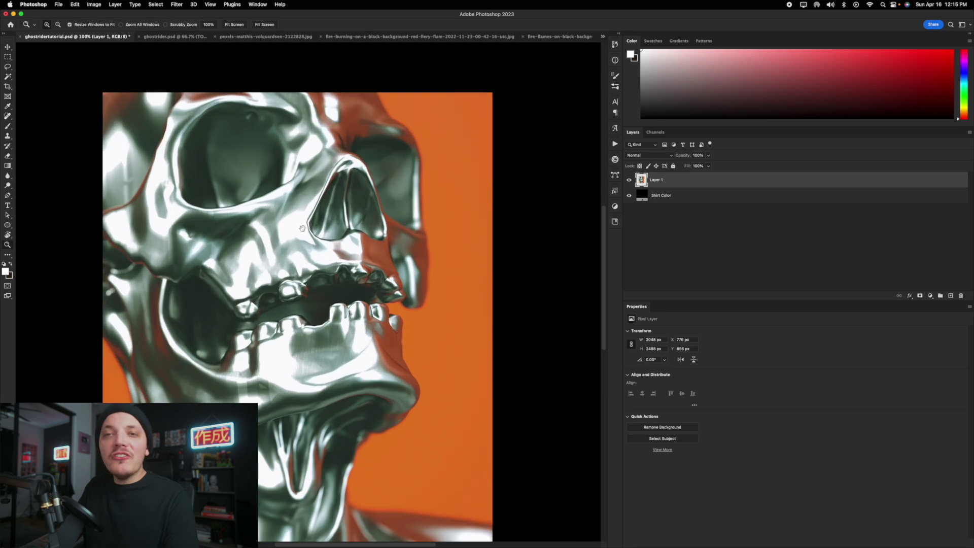
# - Select the skull on Layer 1 automatically with Select Subject
pyautogui.moveTo(302, 229); pyautogui.dragTo(313, 214)
pyautogui.keyDown('alt'); pyautogui.click(314, 214); pyautogui.keyUp('alt')
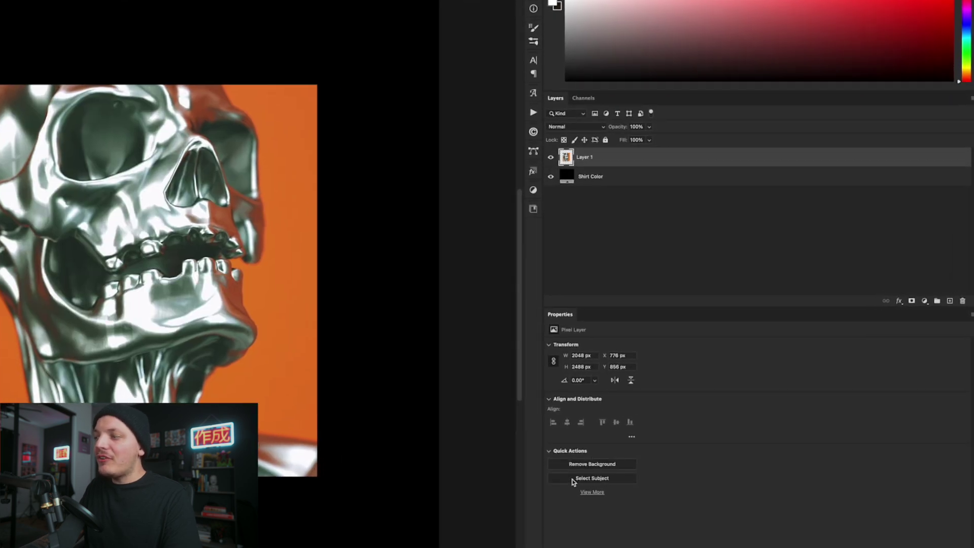
pyautogui.click(592, 479)
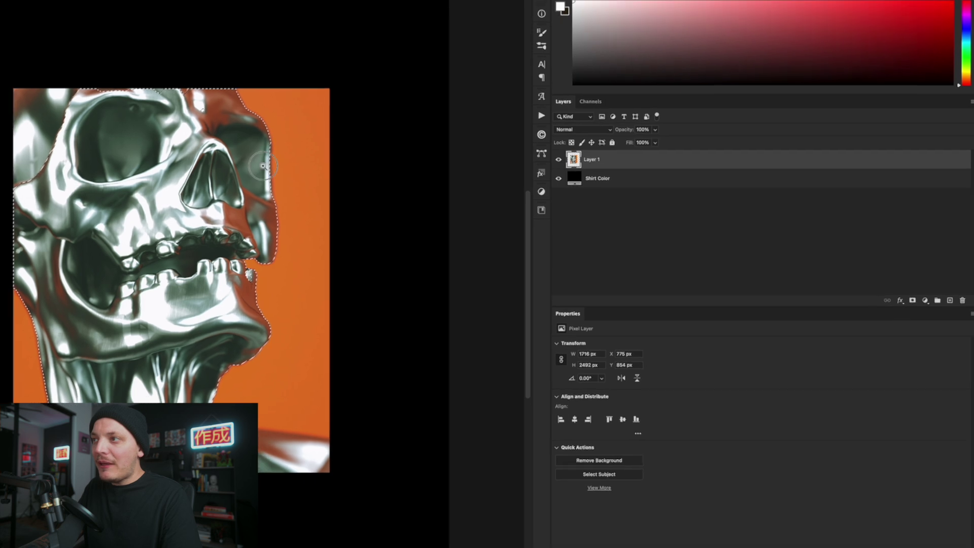
# - Extend the selection with the Lasso over the missed areas along the skull's upper edge
pyautogui.click(192, 122)
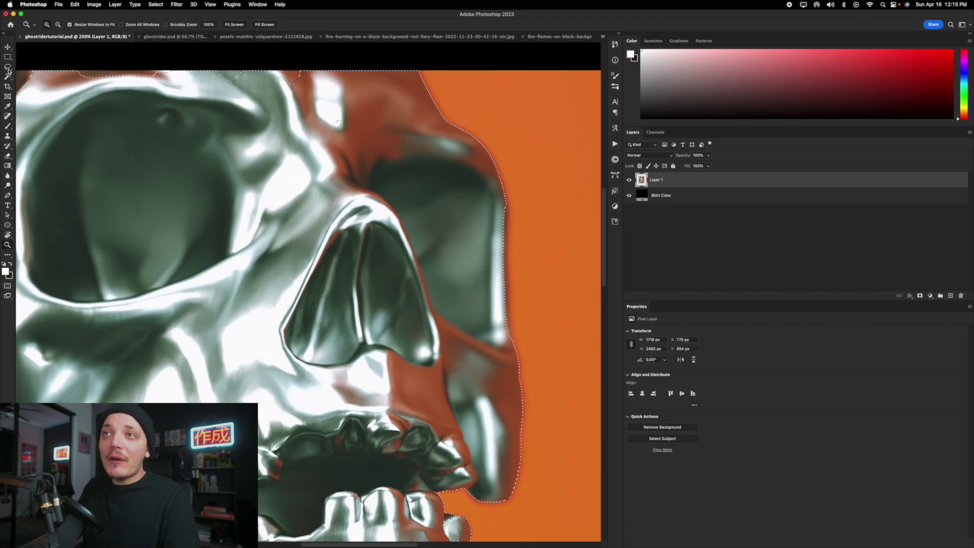
pyautogui.moveTo(336, 123)
pyautogui.mouseDown()
pyautogui.moveTo(410, 167)
pyautogui.moveTo(507, 149)
pyautogui.mouseUp()
pyautogui.press('l')
pyautogui.moveTo(593, 107)
pyautogui.mouseDown()
pyautogui.moveTo(589, 33)
pyautogui.moveTo(327, 6)
pyautogui.moveTo(50, 33)
pyautogui.moveTo(25, 53)
pyautogui.moveTo(18, 248)
pyautogui.moveTo(35, 379)
pyautogui.moveTo(476, 183)
pyautogui.moveTo(329, 271)
pyautogui.moveTo(480, 119)
pyautogui.moveTo(479, 106)
pyautogui.moveTo(441, 136)
pyautogui.moveTo(425, 88)
pyautogui.moveTo(384, 265)
pyautogui.moveTo(313, 142)
pyautogui.mouseUp()
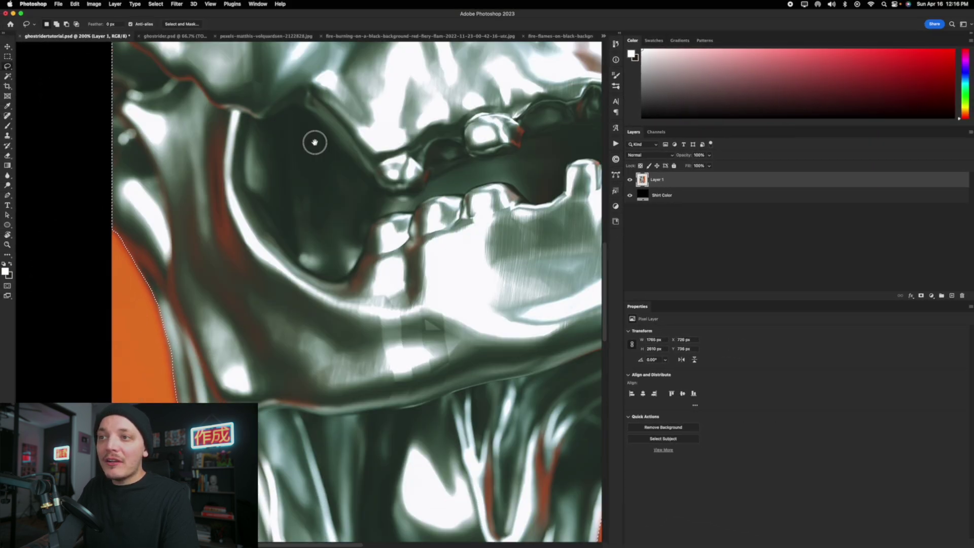
# - Add the missed base of the neck and both shoulder areas to the selection with the Lasso
pyautogui.moveTo(487, 466); pyautogui.dragTo(519, 117)
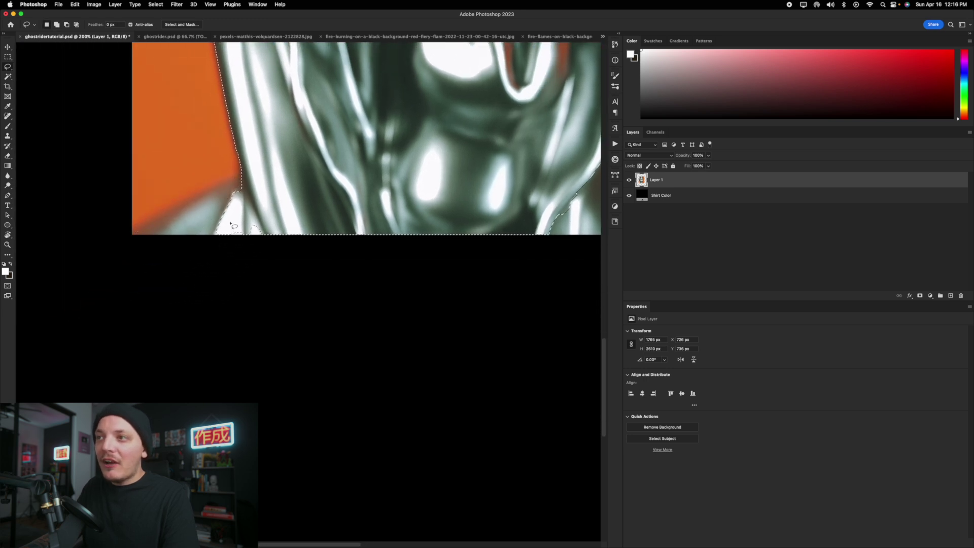
pyautogui.moveTo(243, 171)
pyautogui.mouseDown()
pyautogui.moveTo(132, 238)
pyautogui.moveTo(137, 275)
pyautogui.moveTo(322, 253)
pyautogui.moveTo(310, 236)
pyautogui.mouseUp()
pyautogui.scroll(5, 297, 217)
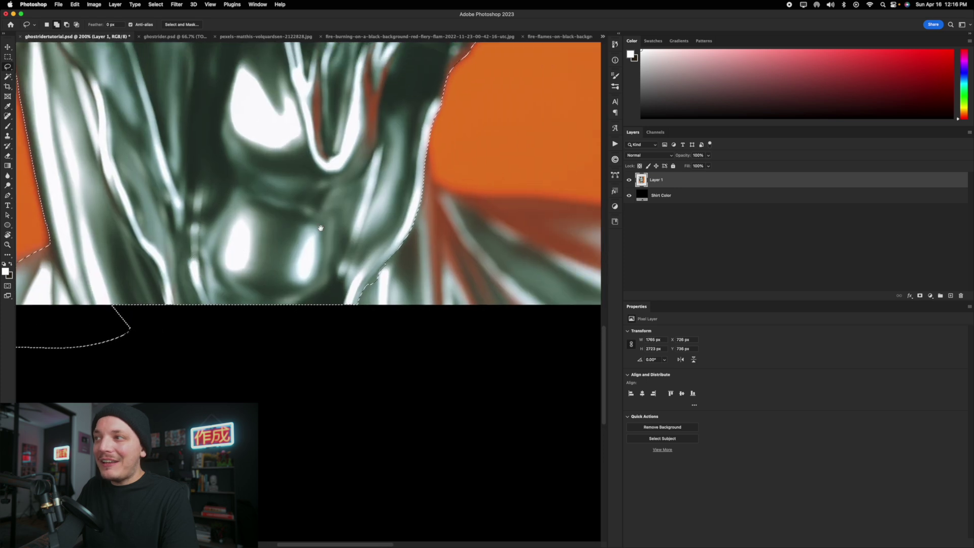
pyautogui.hscroll(5, 381, 200)
pyautogui.moveTo(176, 136)
pyautogui.mouseDown()
pyautogui.moveTo(199, 206)
pyautogui.moveTo(496, 249)
pyautogui.moveTo(143, 394)
pyautogui.moveTo(65, 348)
pyautogui.mouseUp()
pyautogui.press('z')
pyautogui.keyDown('alt'); pyautogui.click(327, 205); pyautogui.keyUp('alt')
pyautogui.keyDown('alt'); pyautogui.click(326, 205); pyautogui.keyUp('alt')
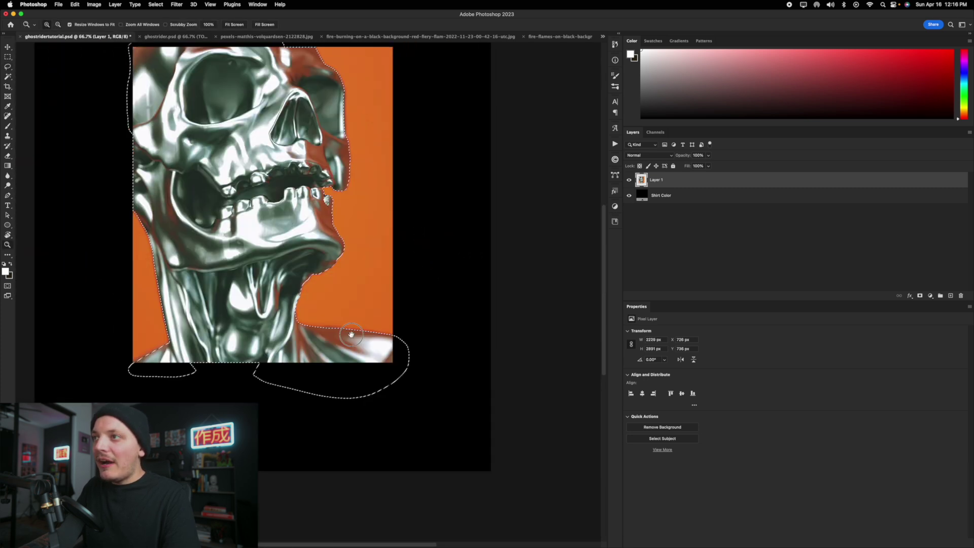
# - Add the missed front tooth of the lower jaw to the selection and mask Layer 1 with the selection
pyautogui.press('w')
pyautogui.scroll(8, 353, 227)
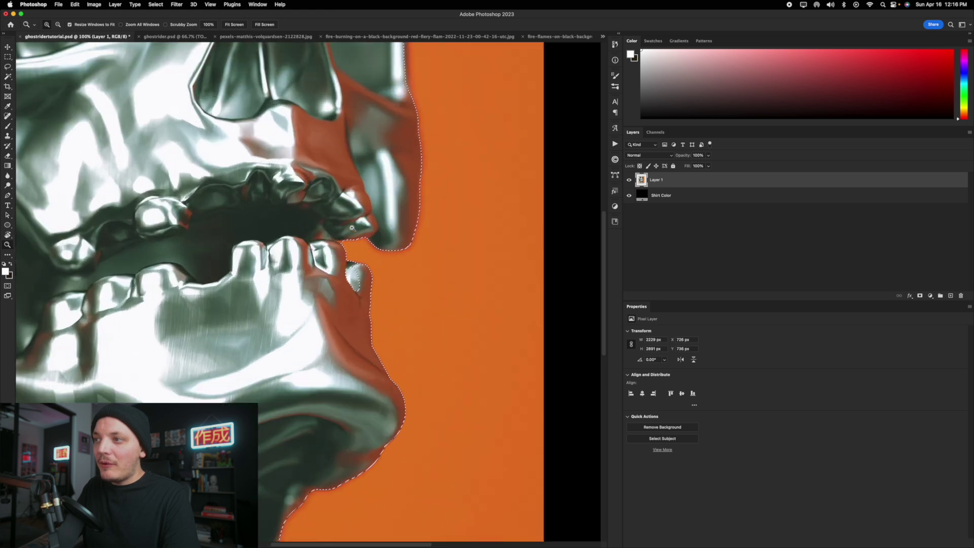
pyautogui.press('l')
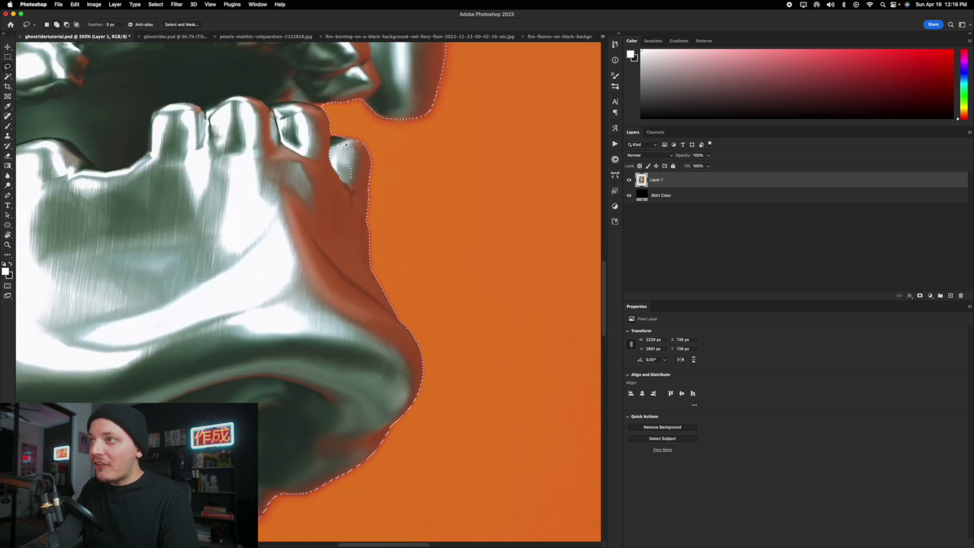
pyautogui.moveTo(361, 152); pyautogui.dragTo(355, 146)
pyautogui.moveTo(323, 109)
pyautogui.mouseDown()
pyautogui.moveTo(305, 94)
pyautogui.moveTo(350, 108)
pyautogui.moveTo(322, 110)
pyautogui.moveTo(335, 103)
pyautogui.moveTo(304, 96)
pyautogui.moveTo(352, 105)
pyautogui.mouseUp()
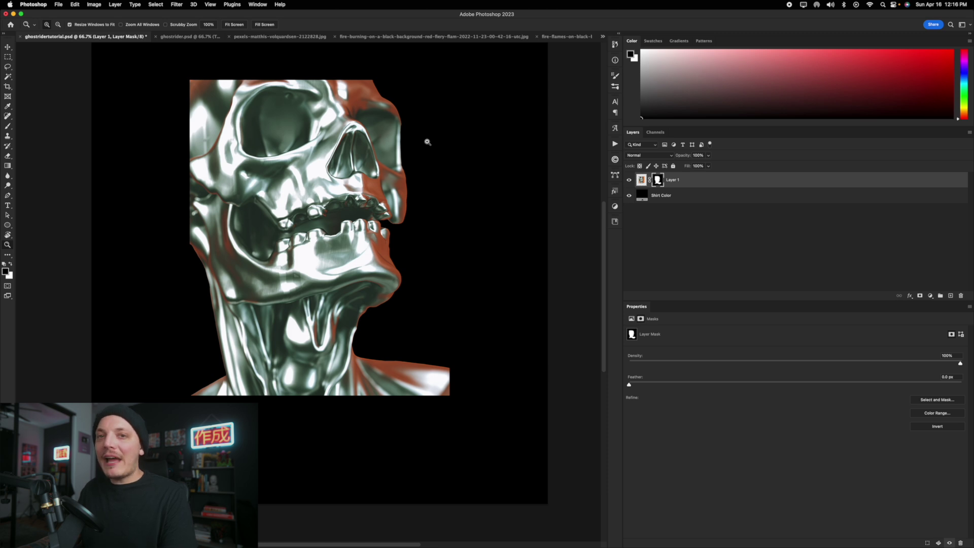
# - Apply the layer mask on the visible skull copy above the backup layer
pyautogui.rightClick(658, 179)
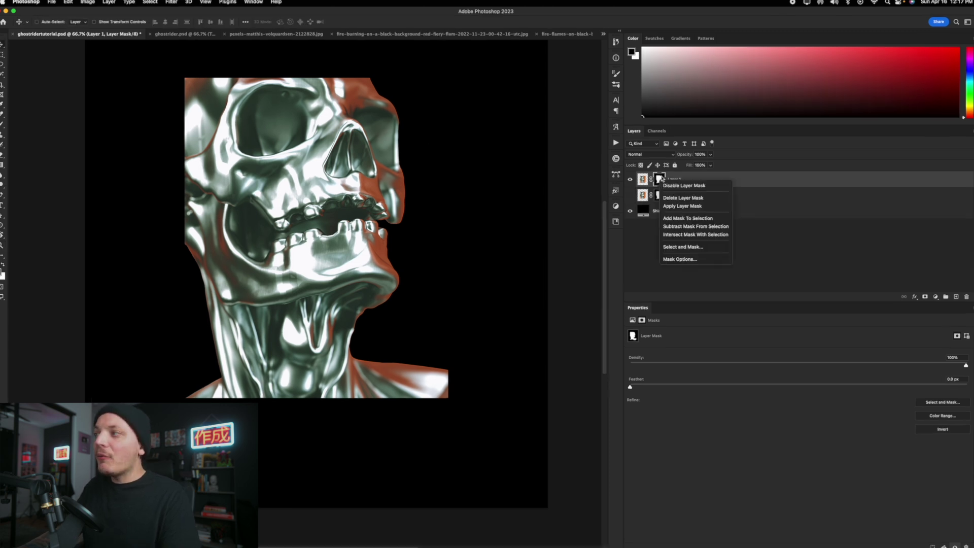
pyautogui.rightClick(684, 165)
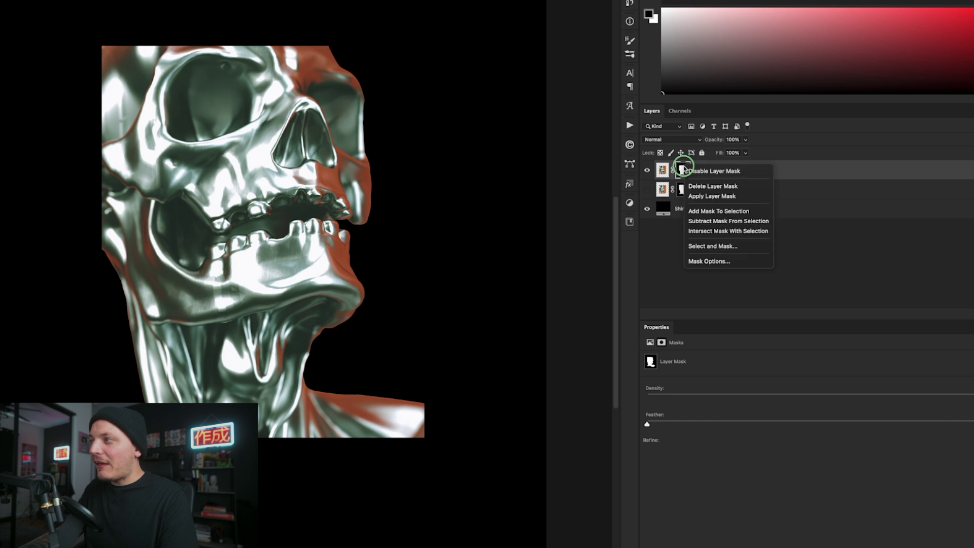
pyautogui.click(705, 196)
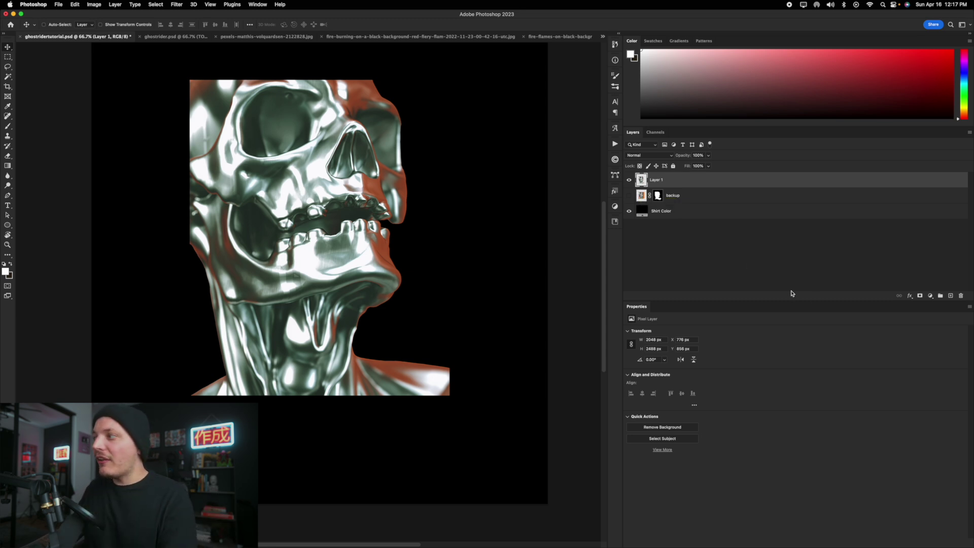
# - Add a new blank layer mask to the cut-out Layer 1 and rename the layer skull
pyautogui.click(919, 295)
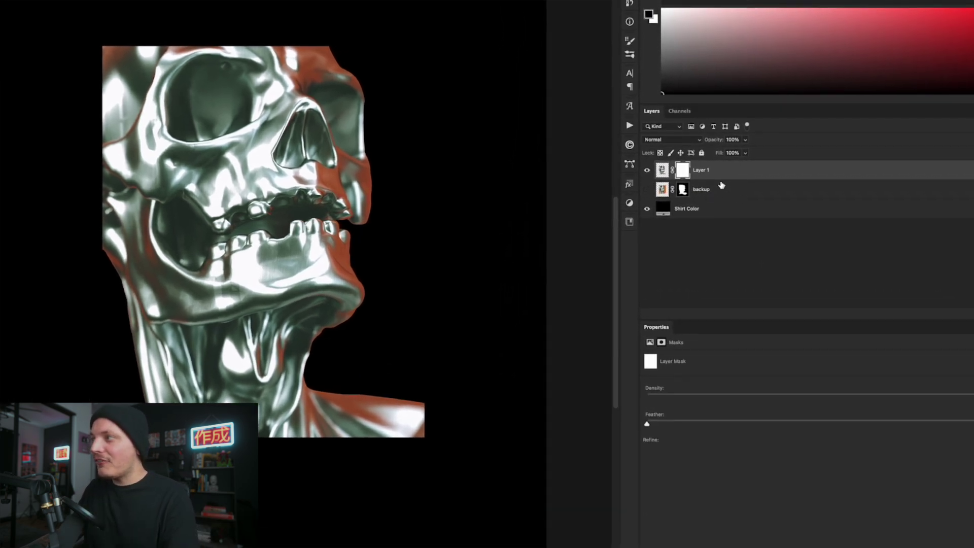
pyautogui.doubleClick(701, 170)
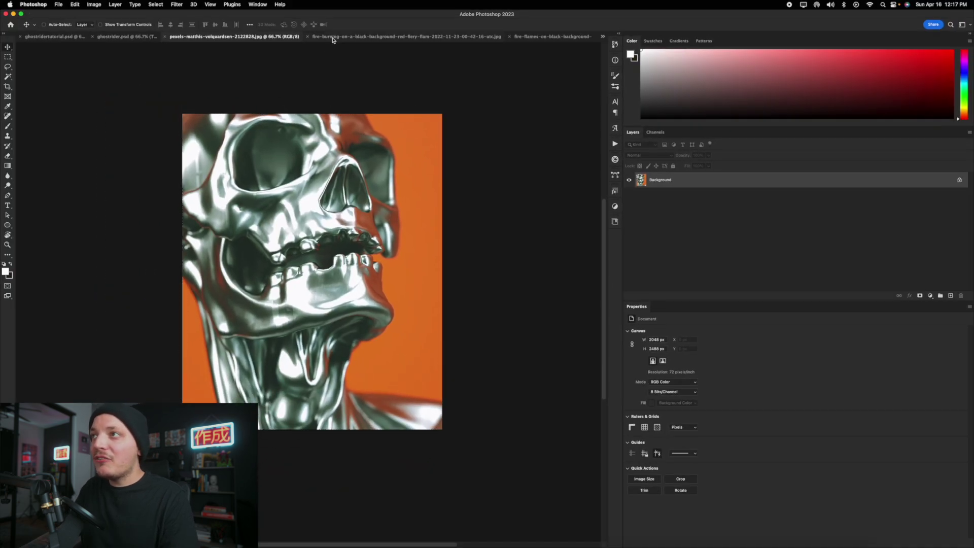
# - Bring the fire stock images into ghostridertutorial.psd as separate layers above the skull and hide them
pyautogui.click(334, 37)
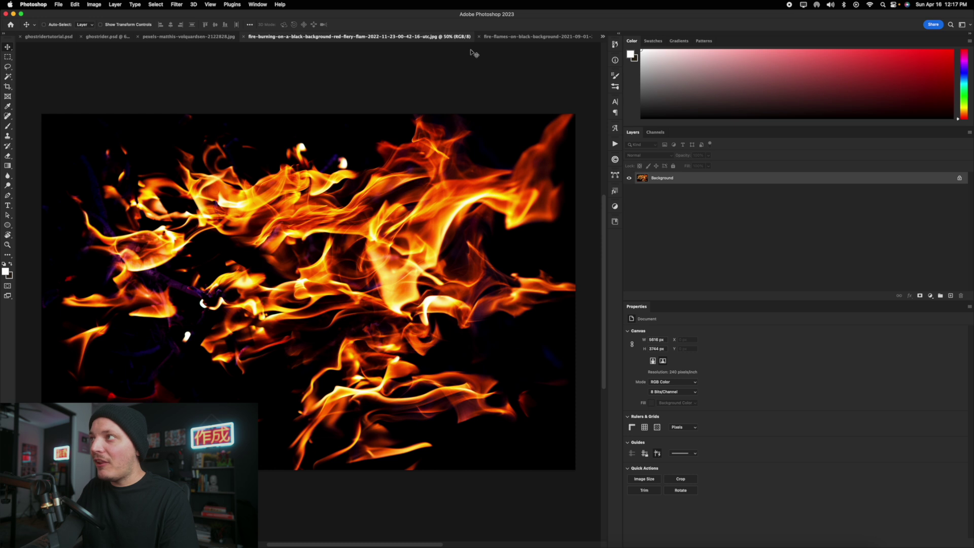
pyautogui.click(508, 40)
pyautogui.click(41, 36)
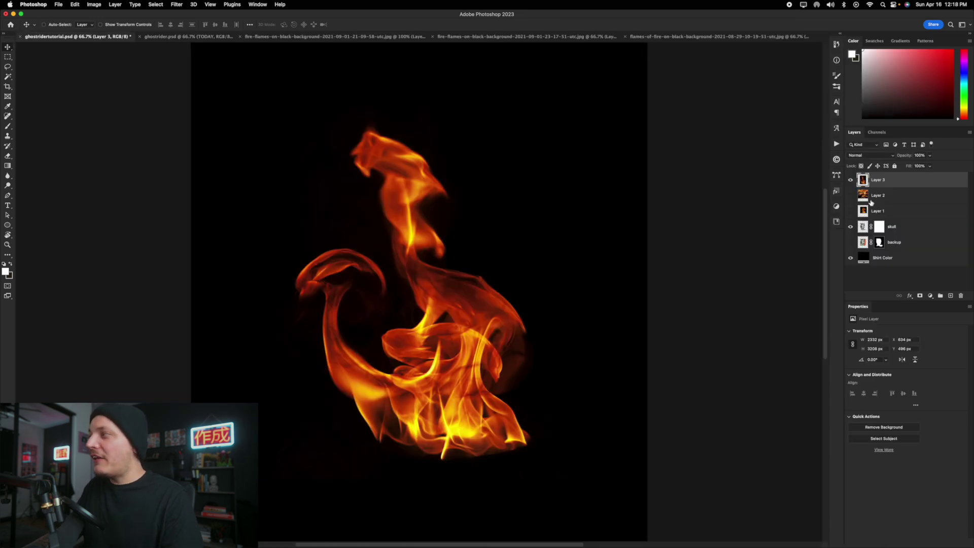
pyautogui.click(851, 180)
# - Close the two fire-flames stock documents already brought into the design without saving their changes
pyautogui.click(282, 37)
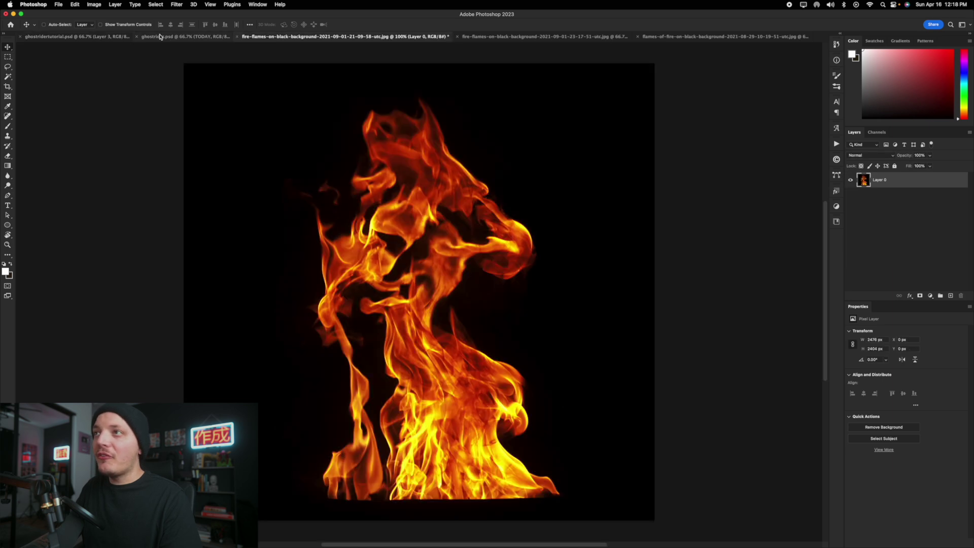
pyautogui.click(238, 38)
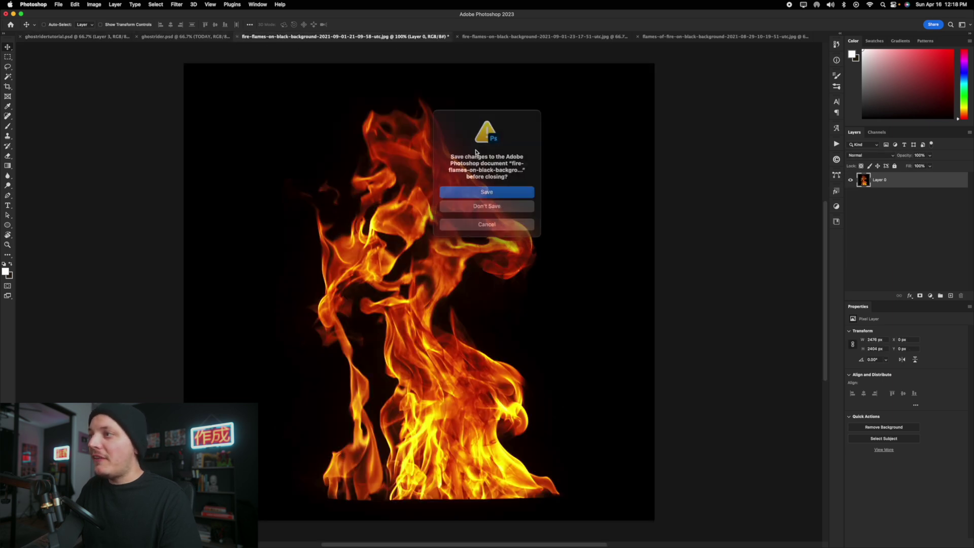
pyautogui.press('super+d')
pyautogui.click(256, 36)
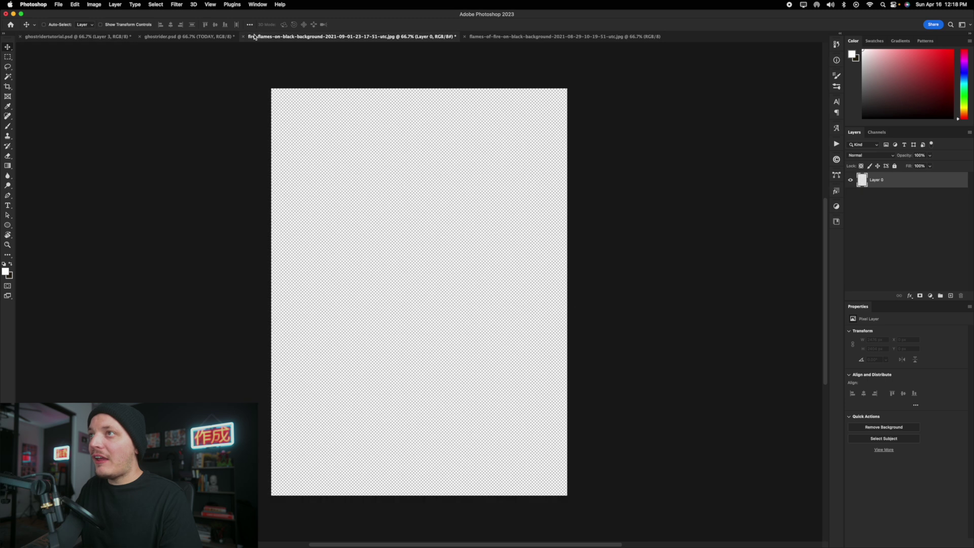
pyautogui.click(244, 38)
pyautogui.press('super+d')
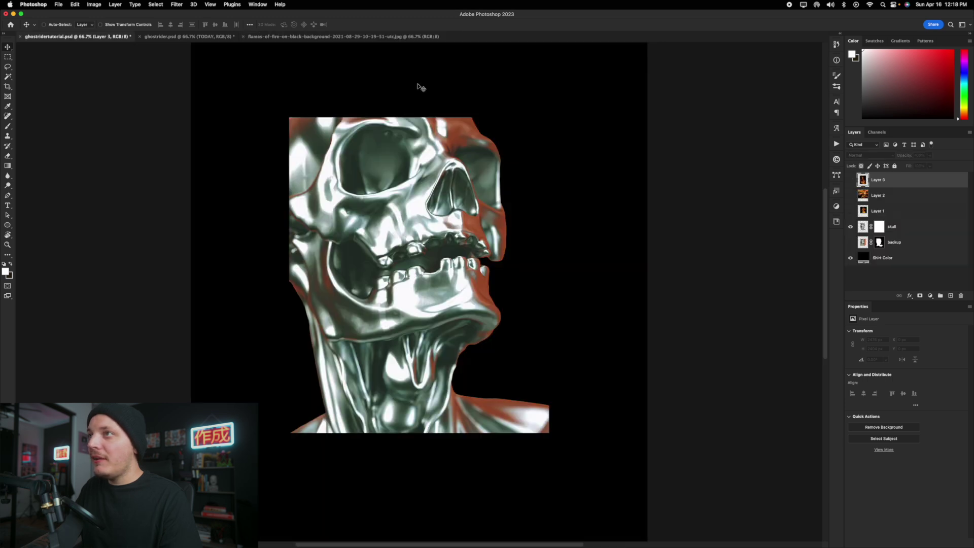
# - Bring the remaining flames-of-fire stock image into ghostridertutorial.psd as a new top layer and hide it
pyautogui.click(324, 37)
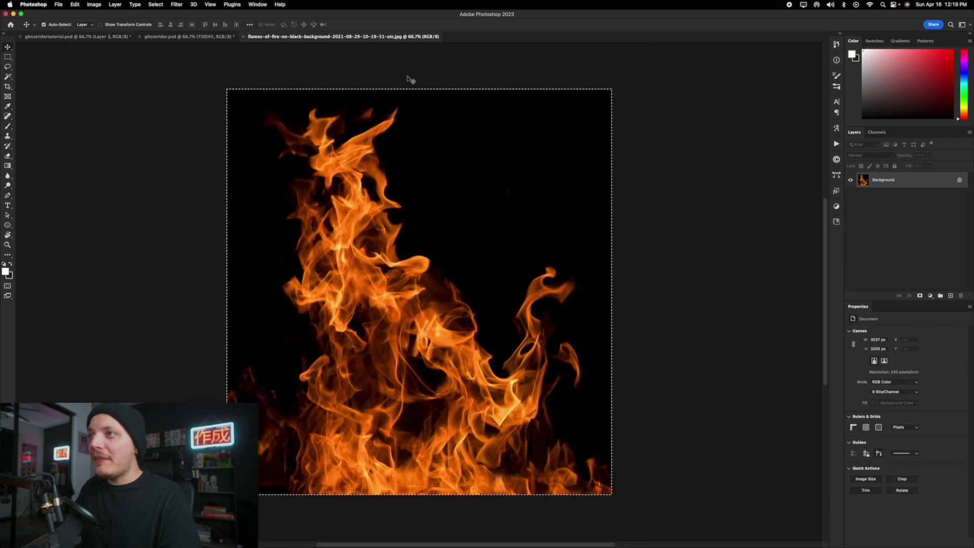
pyautogui.press('super+x')
pyautogui.hotkey('ctrl', 'Tab')
pyautogui.press('super+v')
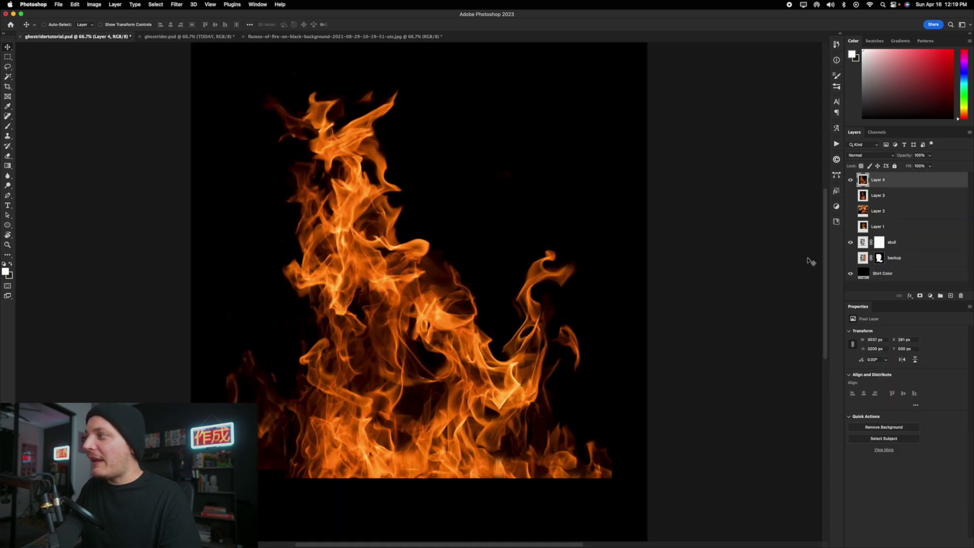
pyautogui.click(850, 180)
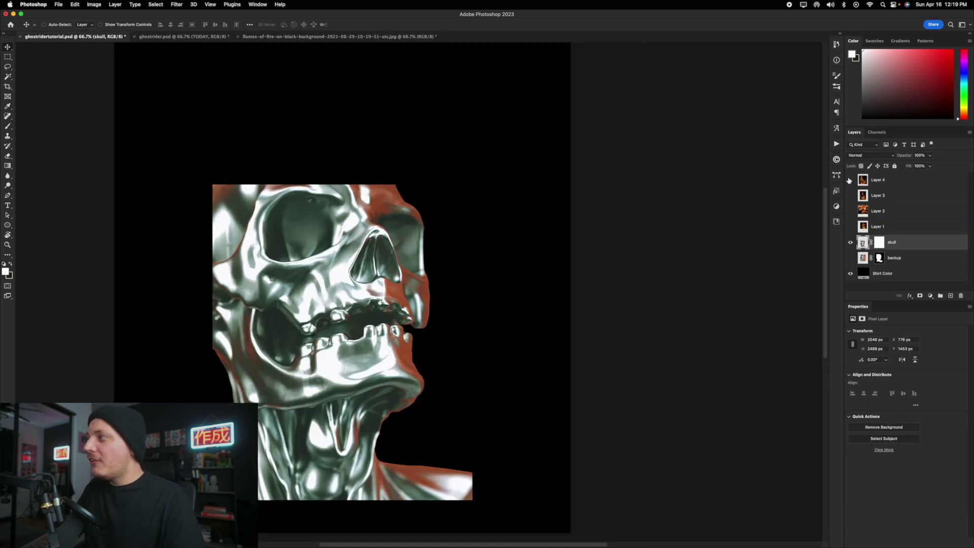
# - Show the Layer 3 flame and set its blend mode to Screen
pyautogui.click(850, 196)
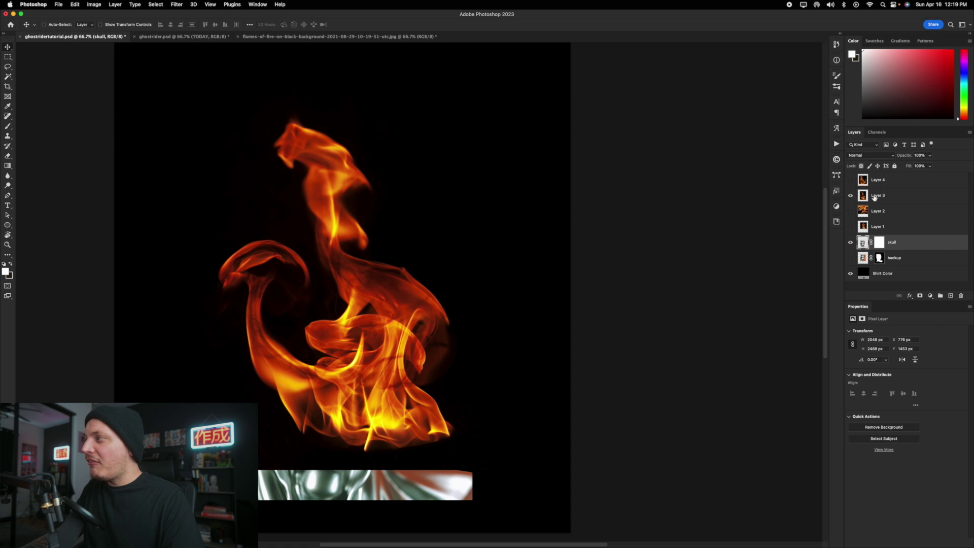
pyautogui.click(875, 198)
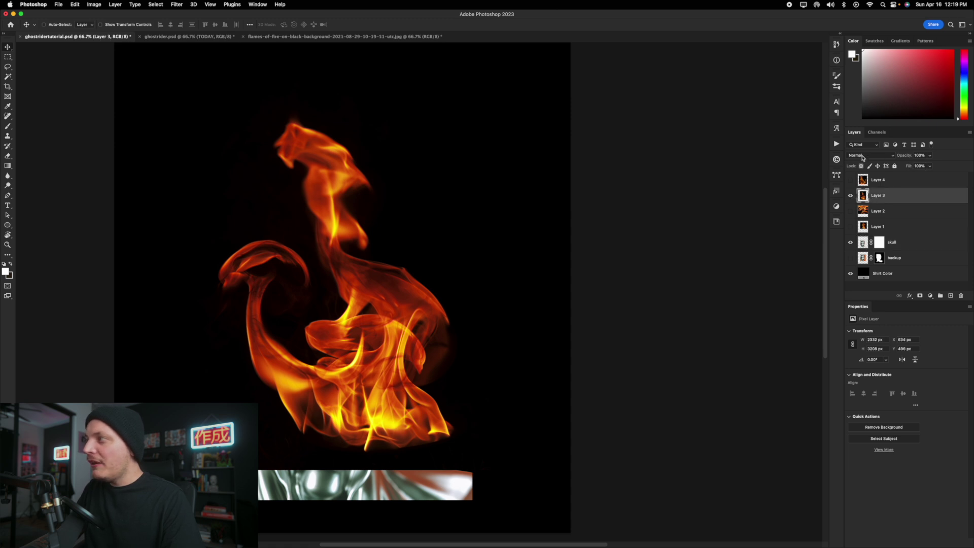
pyautogui.click(862, 155)
pyautogui.click(862, 219)
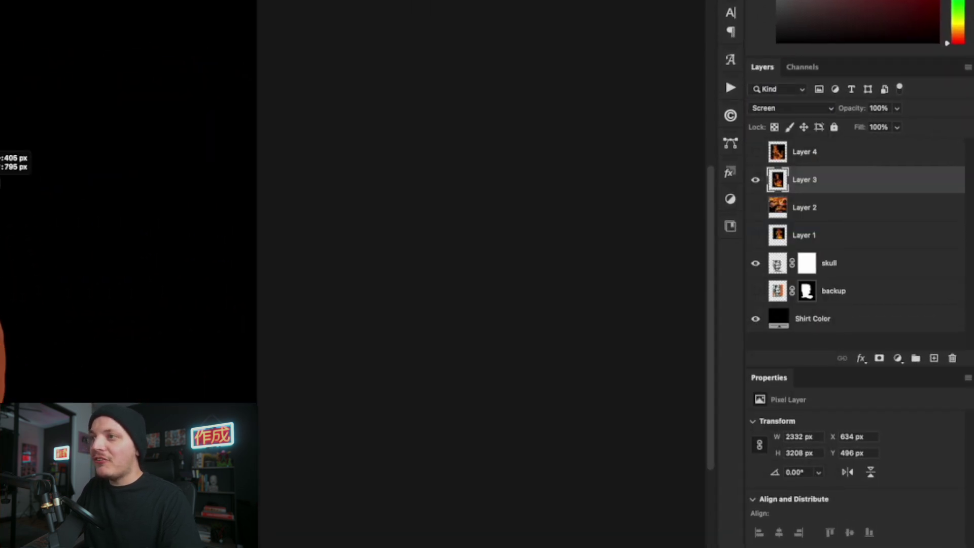
# - Move the Layer 3 flame over the skull and scale it to about 126% so it wraps the head
pyautogui.moveTo(0, 183); pyautogui.dragTo(31, 266)
pyautogui.press('super+t')
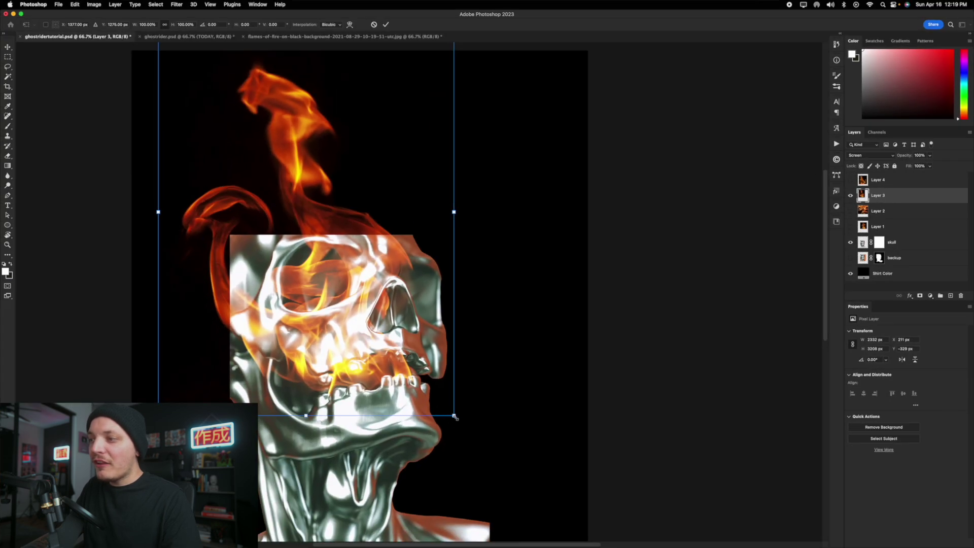
pyautogui.moveTo(452, 413); pyautogui.dragTo(495, 466)
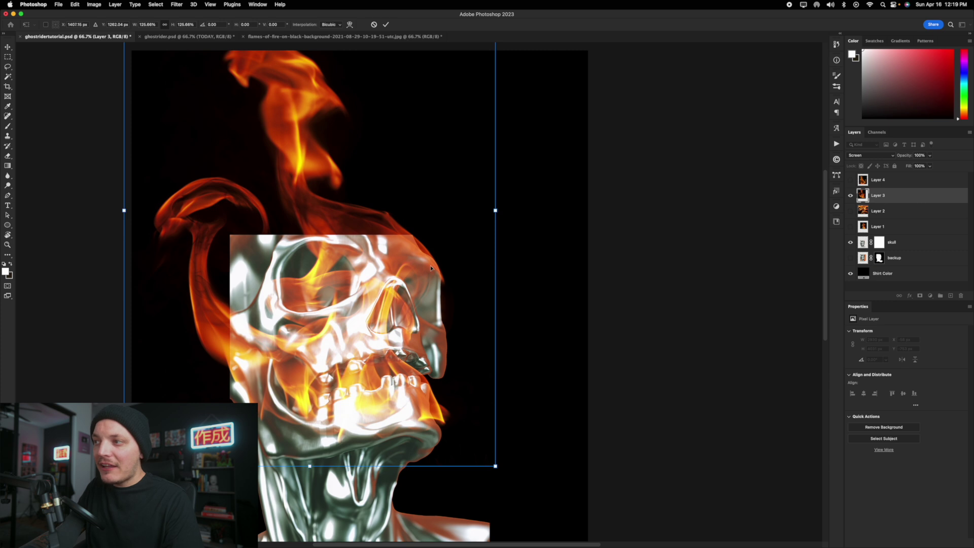
pyautogui.moveTo(432, 270); pyautogui.dragTo(432, 270)
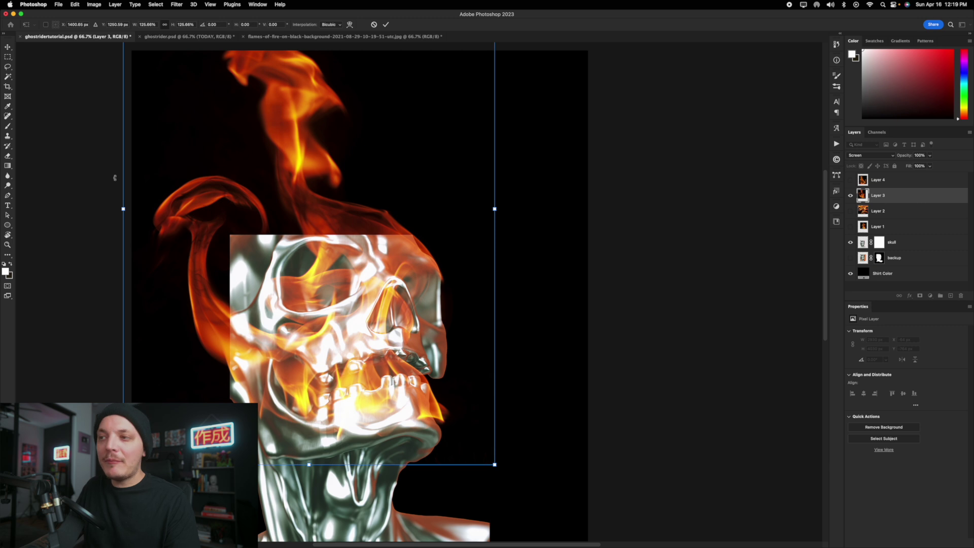
pyautogui.moveTo(269, 182); pyautogui.dragTo(268, 179)
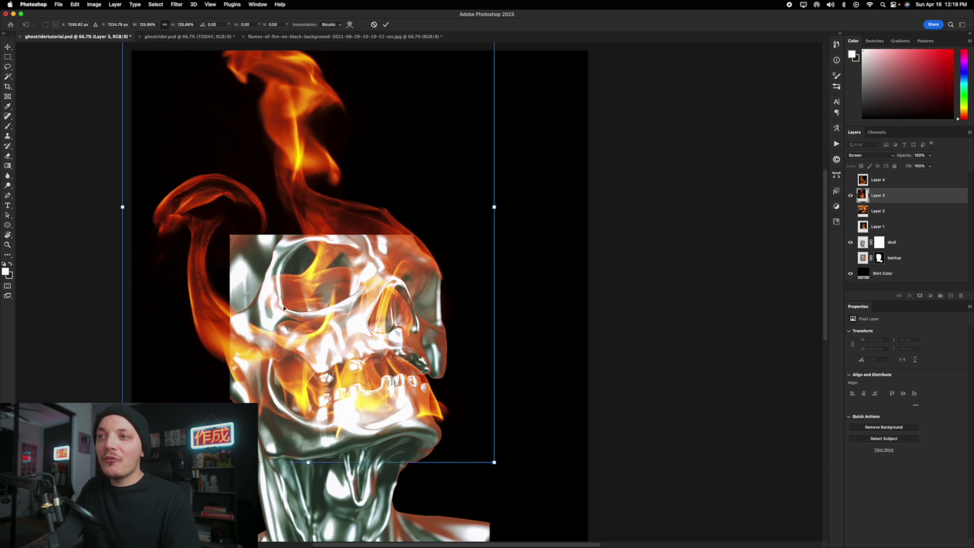
pyautogui.press('Return')
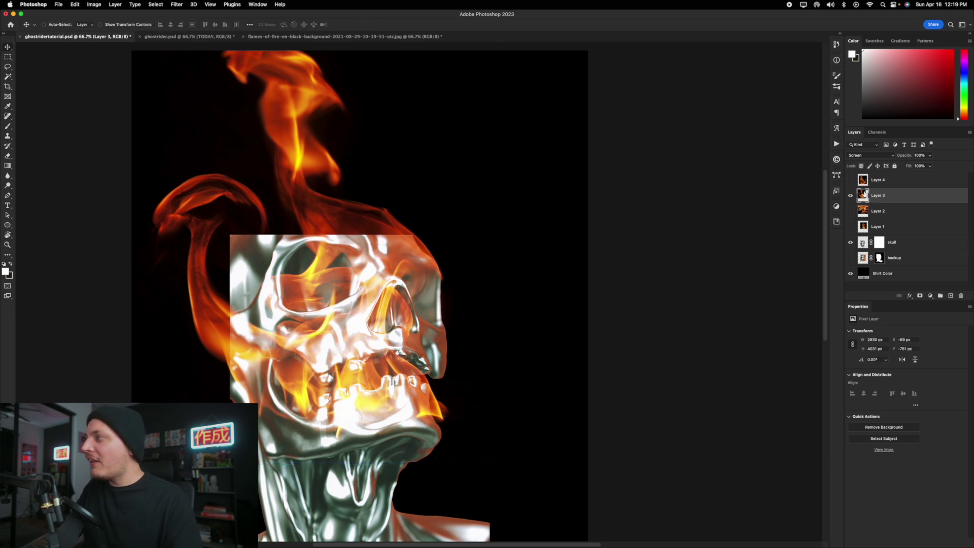
# - Show Layer 4, keep a hidden duplicate of it beneath Layer 3, and set the original's blend mode to Screen
pyautogui.click(851, 179)
pyautogui.click(863, 180)
pyautogui.moveTo(866, 180); pyautogui.dragTo(865, 203)
pyautogui.click(865, 155)
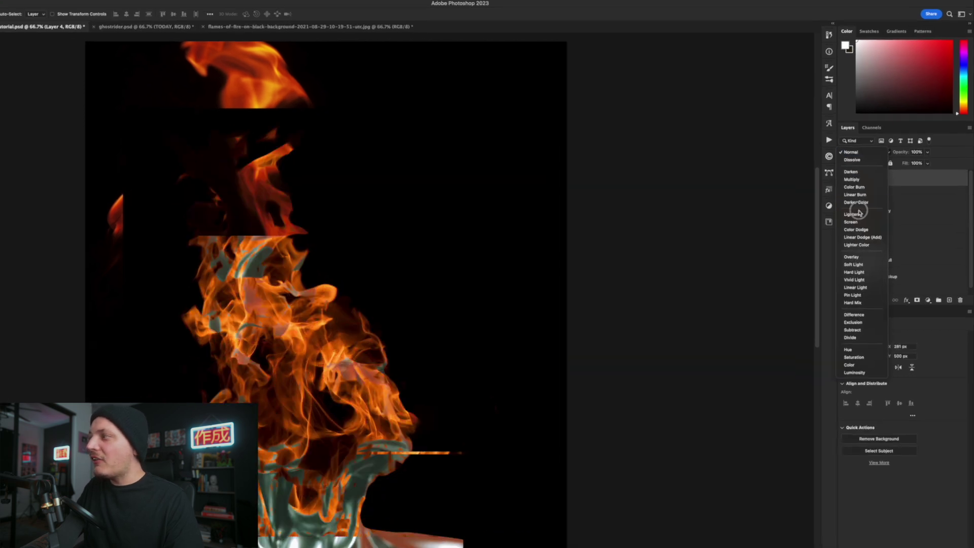
pyautogui.click(853, 212)
# - Move the Layer 4 flames over the skull and rotate them counterclockwise to follow the slope of the forehead
pyautogui.moveTo(442, 304); pyautogui.dragTo(447, 261)
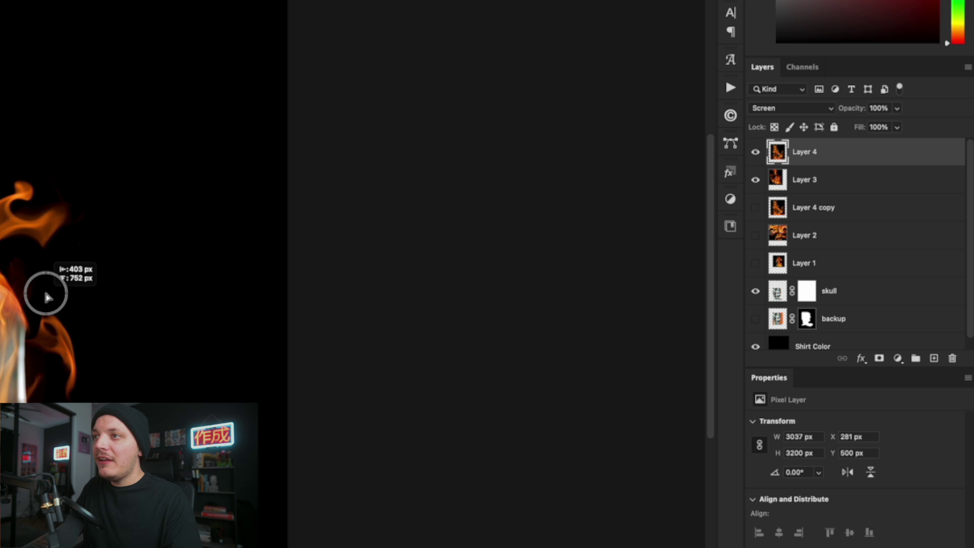
pyautogui.moveTo(46, 296); pyautogui.dragTo(79, 379)
pyautogui.press('super+t')
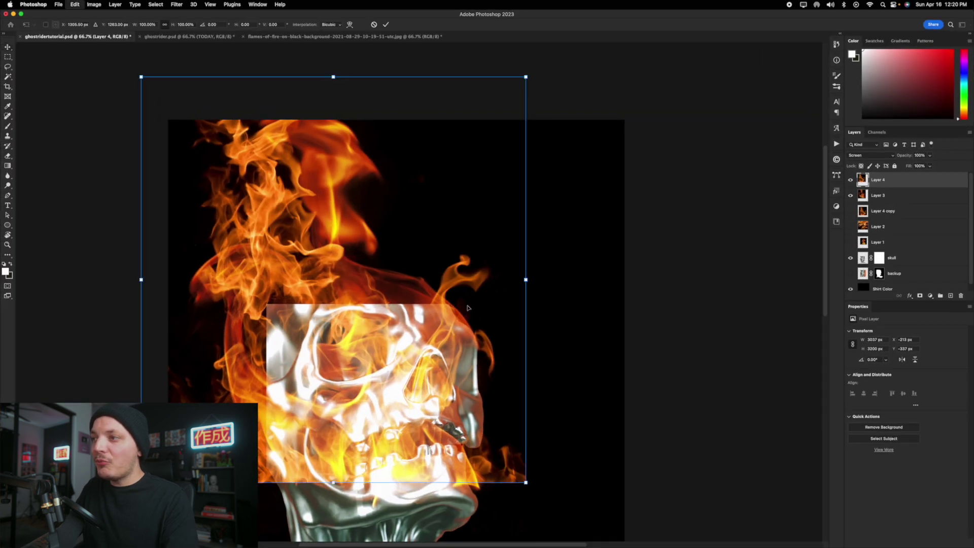
pyautogui.moveTo(556, 247); pyautogui.dragTo(553, 220)
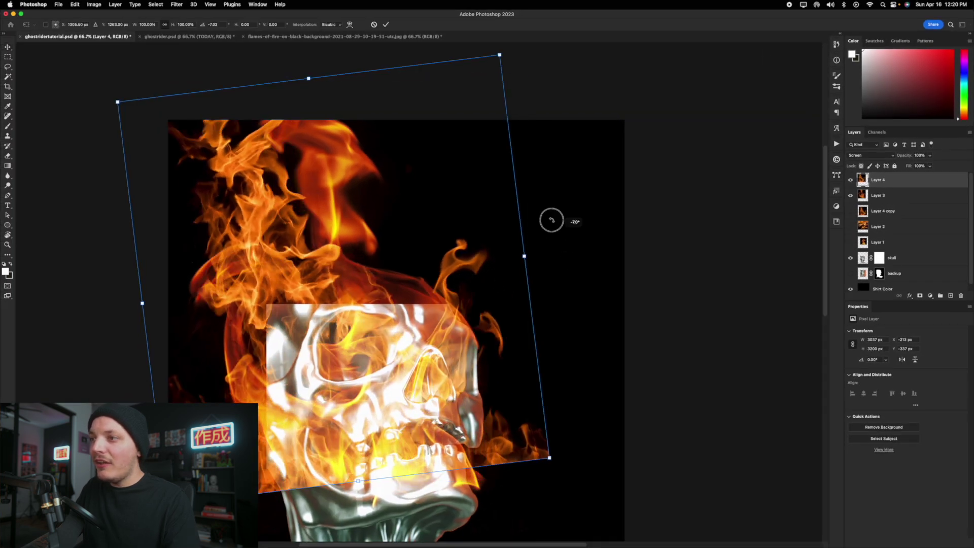
pyautogui.press('super+z')
pyautogui.moveTo(550, 289); pyautogui.dragTo(532, 218)
pyautogui.moveTo(303, 316); pyautogui.dragTo(349, 350)
pyautogui.press('Return')
# - Select all layers from Layer 4 down to skull, scale them together to about 96%, and reposition them within the canvas
pyautogui.press('z')
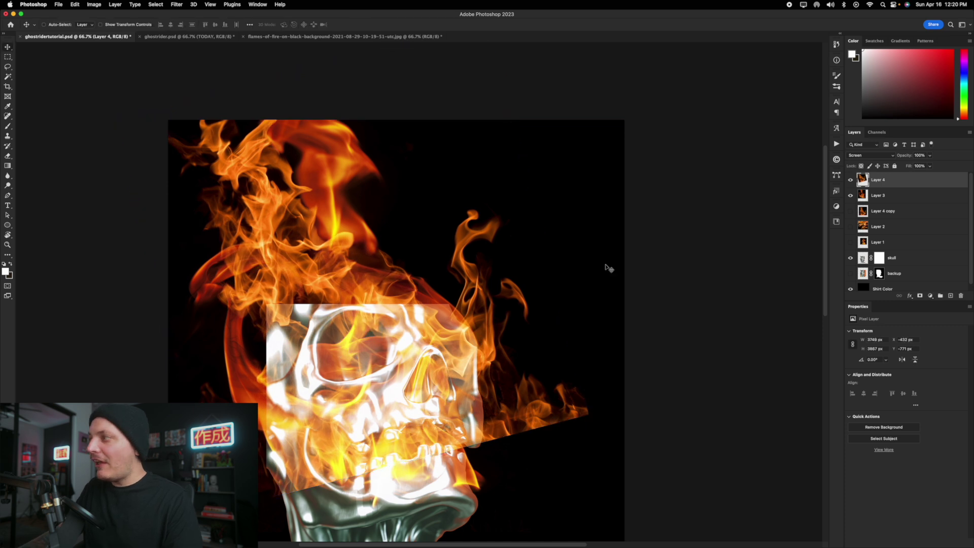
pyautogui.scroll(-3, 570, 232)
pyautogui.keyDown('alt'); pyautogui.click(450, 284); pyautogui.keyUp('alt')
pyautogui.scroll(-3, 435, 253)
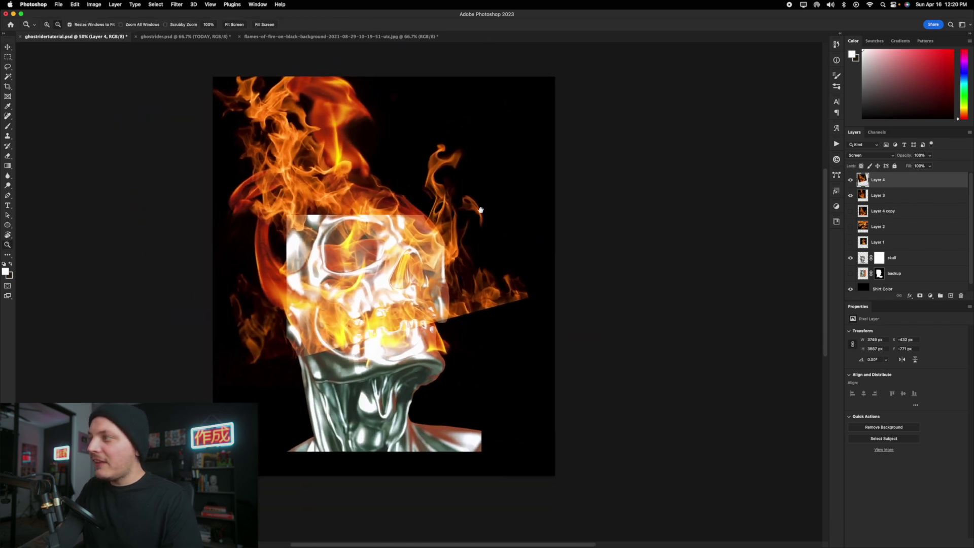
pyautogui.keyDown('shift'); pyautogui.click(903, 261); pyautogui.keyUp('shift')
pyautogui.moveTo(470, 154); pyautogui.dragTo(500, 139)
pyautogui.moveTo(624, 464); pyautogui.dragTo(583, 417)
pyautogui.moveTo(541, 384)
pyautogui.mouseDown()
pyautogui.moveTo(546, 404)
pyautogui.moveTo(545, 396)
pyautogui.mouseUp()
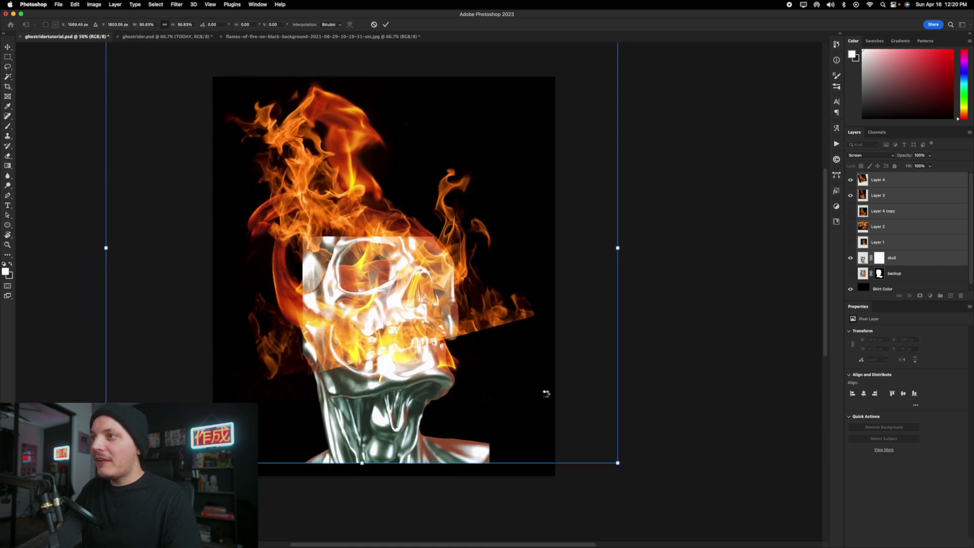
pyautogui.press('Return')
# - Hide Layer 4 and make Layer 3 the active layer
pyautogui.click(384, 216)
pyautogui.scroll(-1, 385, 215)
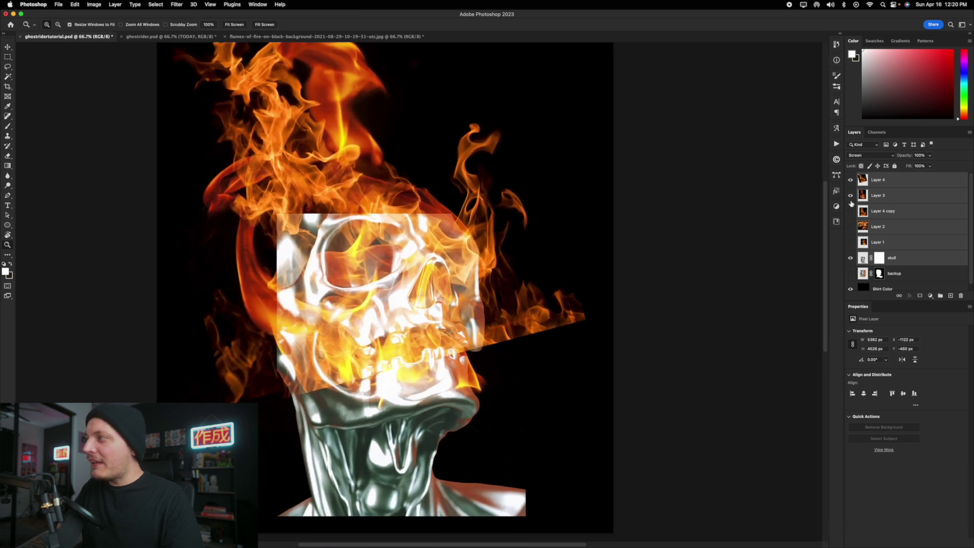
pyautogui.click(850, 196)
pyautogui.click(851, 195)
pyautogui.click(850, 180)
pyautogui.click(893, 196)
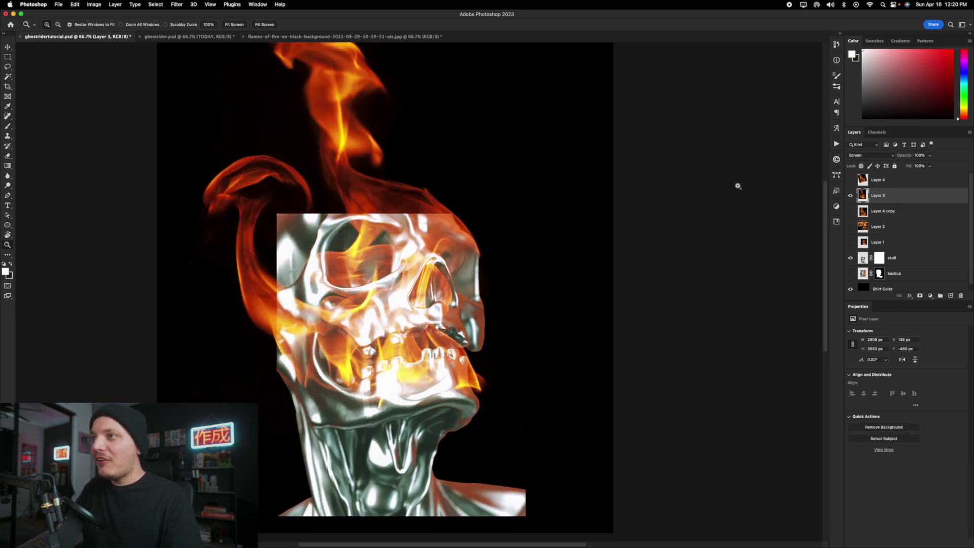
pyautogui.scroll(3, 396, 224)
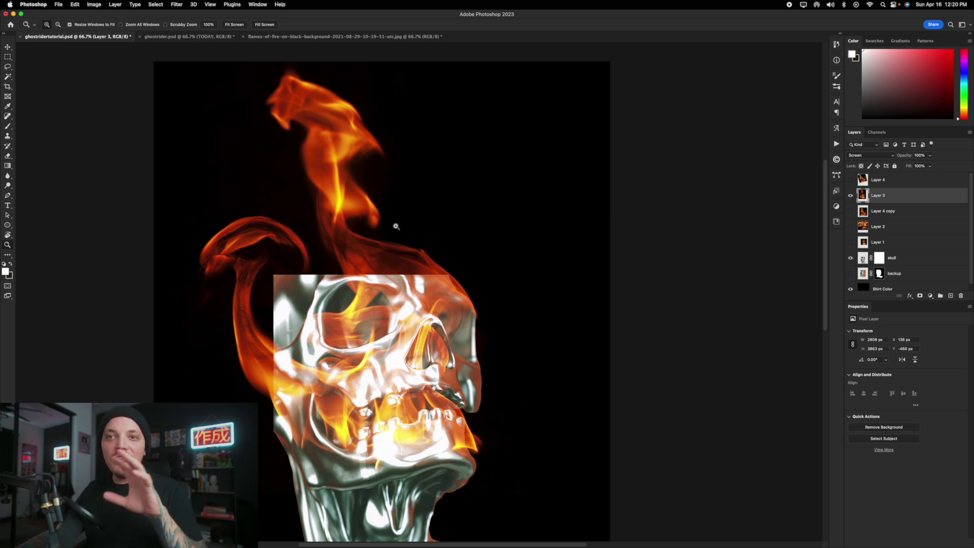
# - Warp the Layer 3 flame, pulling its tall upper tongue down closer to the top of the skull
pyautogui.press('super+t')
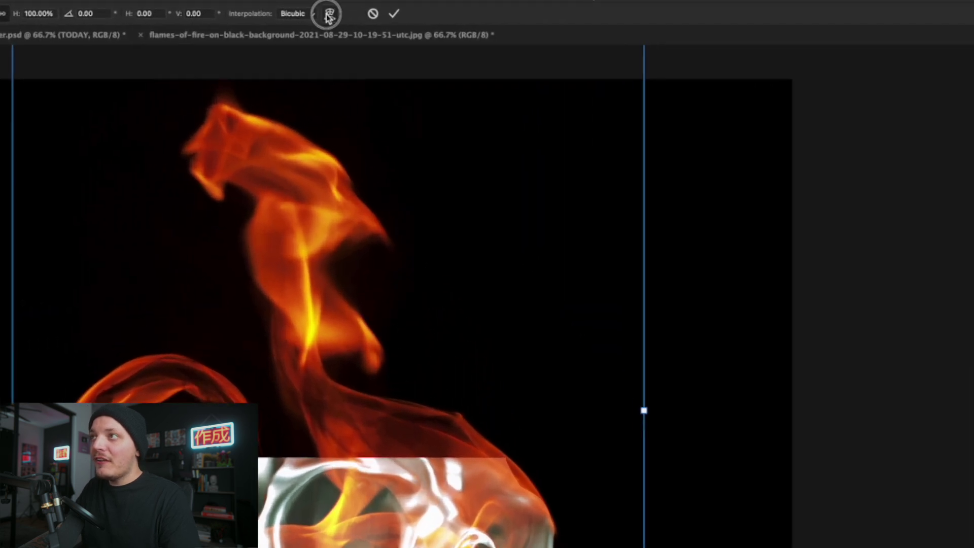
pyautogui.click(350, 25)
pyautogui.moveTo(258, 119); pyautogui.dragTo(251, 189)
pyautogui.press('super+z')
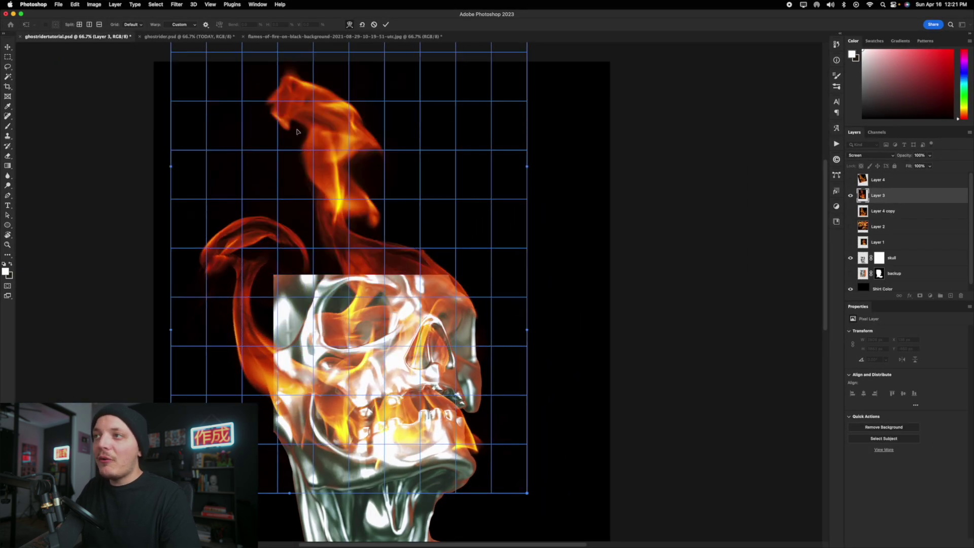
pyautogui.moveTo(294, 87); pyautogui.dragTo(282, 144)
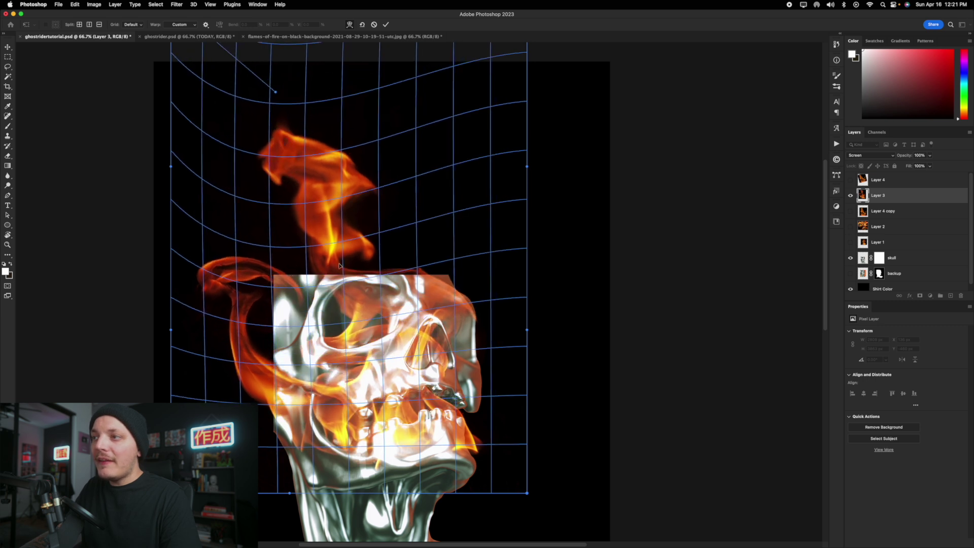
pyautogui.moveTo(342, 281); pyautogui.dragTo(337, 261)
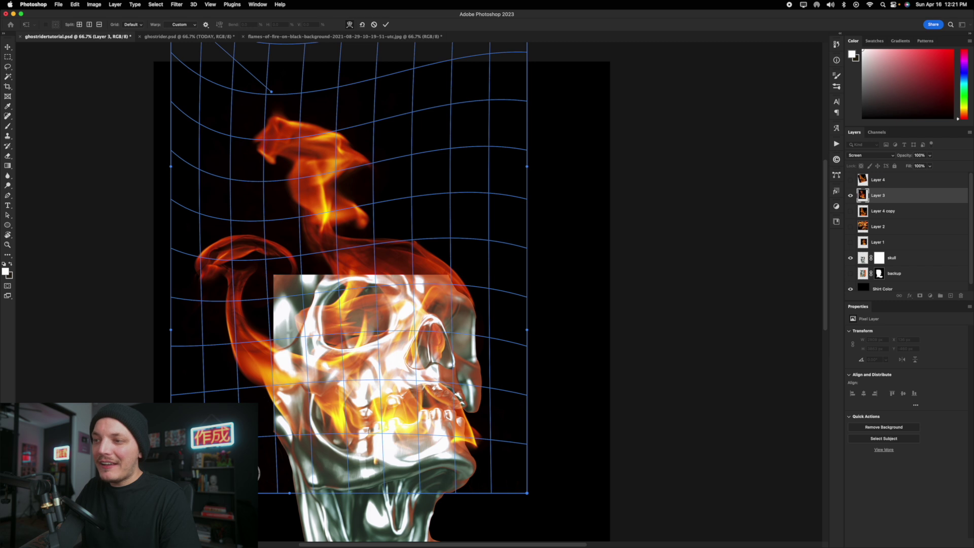
# - Warp the lower and side parts of the Layer 3 flame to follow the jaw, face and back of the skull, and apply the warp
pyautogui.moveTo(258, 473); pyautogui.dragTo(273, 516)
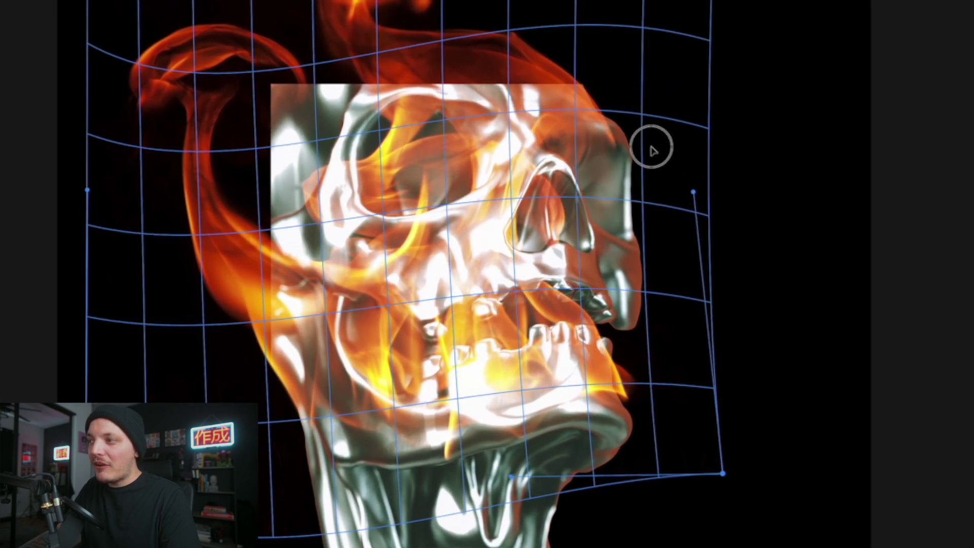
pyautogui.moveTo(653, 151); pyautogui.dragTo(659, 157)
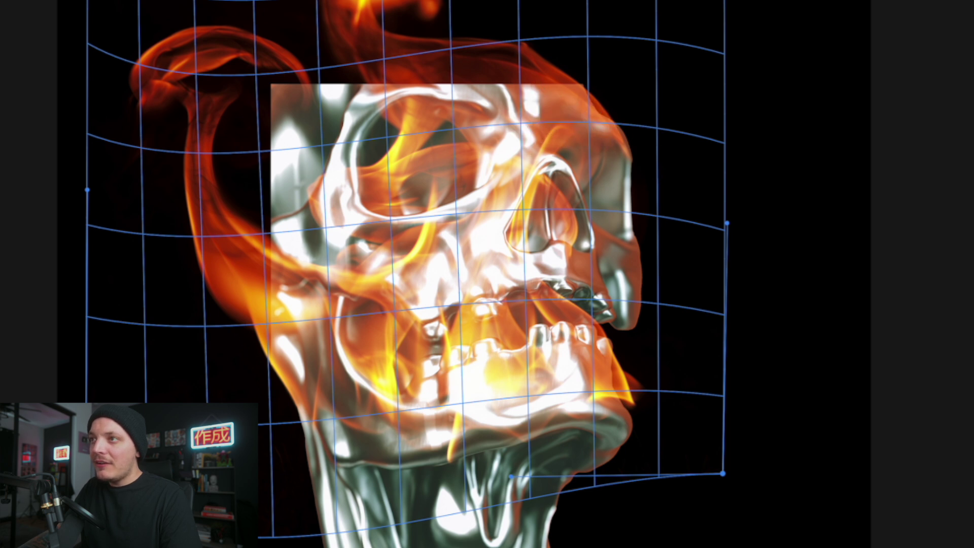
pyautogui.moveTo(152, 76); pyautogui.dragTo(134, 122)
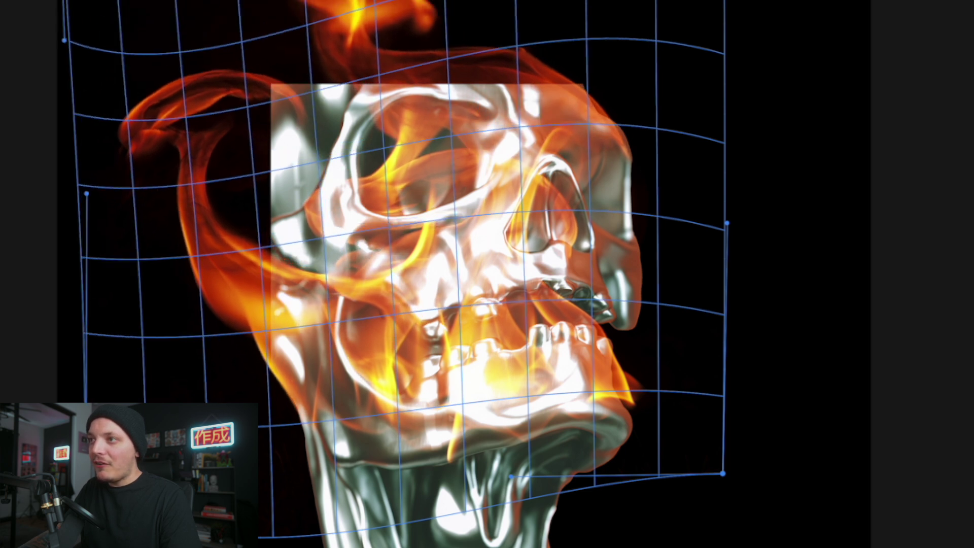
pyautogui.moveTo(213, 33); pyautogui.dragTo(214, 45)
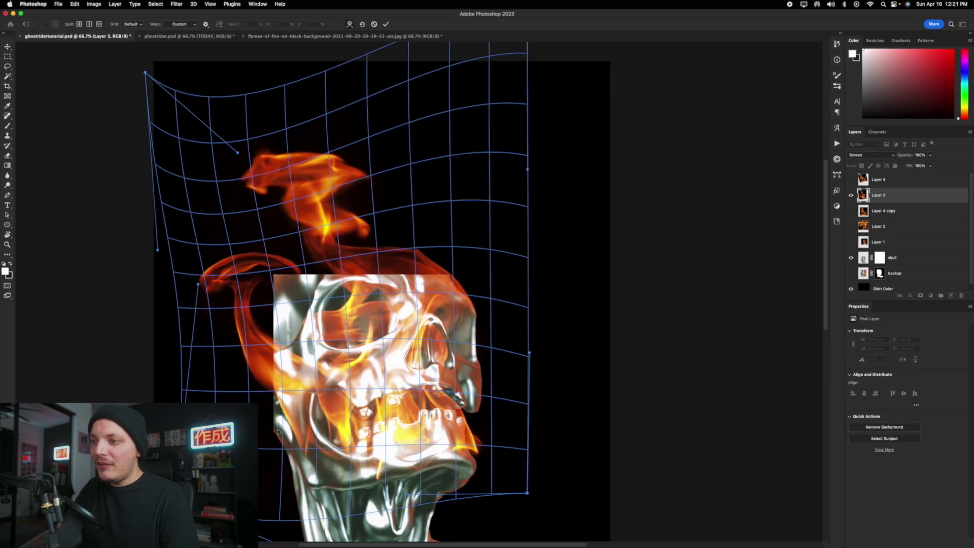
pyautogui.moveTo(278, 432); pyautogui.dragTo(293, 463)
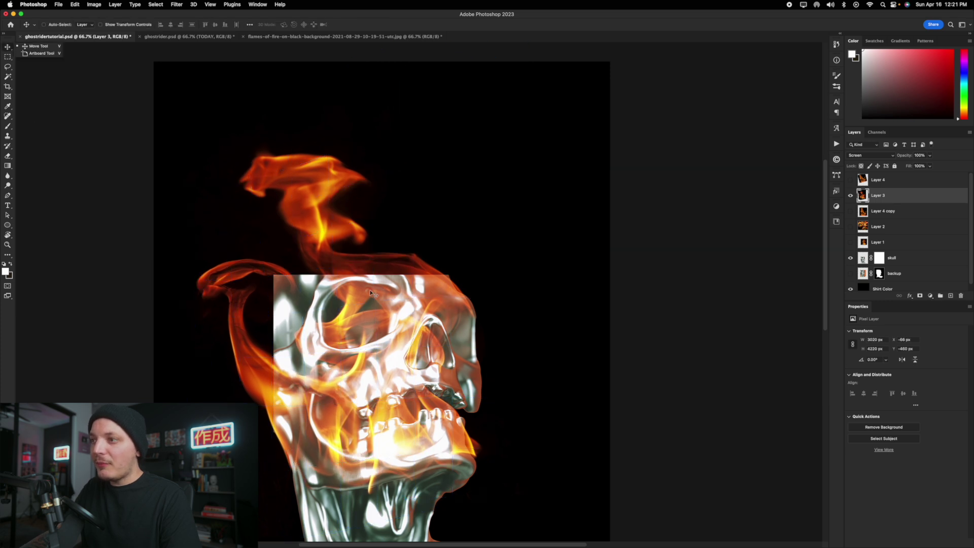
pyautogui.moveTo(425, 298); pyautogui.dragTo(412, 244)
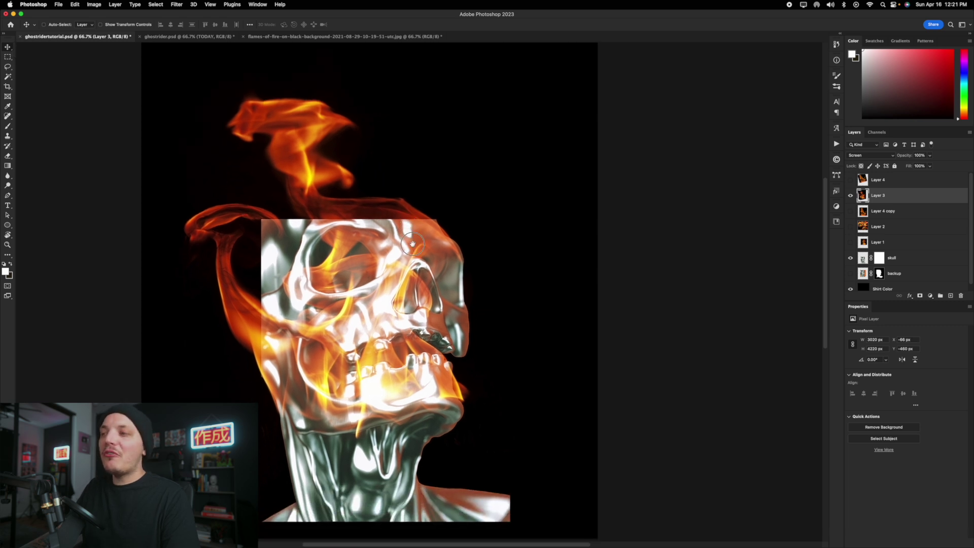
# - Compare Layer 4 and Layer 3 by toggling their visibility, and add a layer mask to Layer 3
pyautogui.click(851, 181)
pyautogui.click(851, 181)
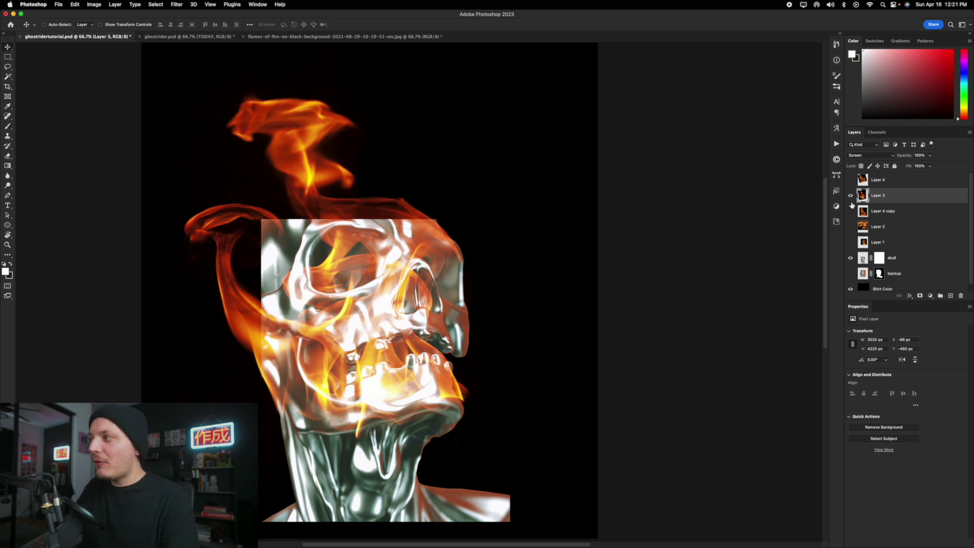
pyautogui.click(851, 196)
pyautogui.click(850, 195)
pyautogui.click(920, 297)
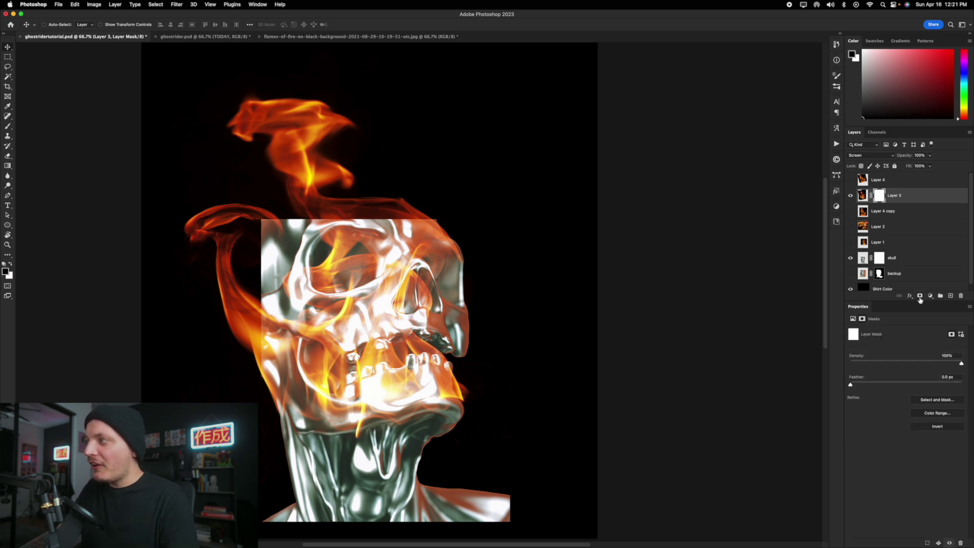
# - Paint black with a soft brush on the skull layer's mask to fade out the skull's hard-cropped top and back edges
pyautogui.press('b')
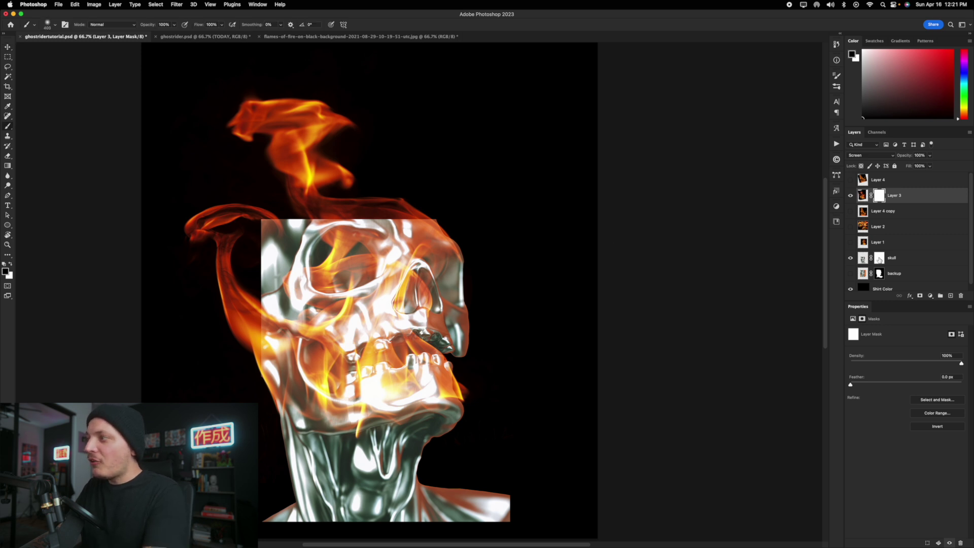
pyautogui.click(880, 259)
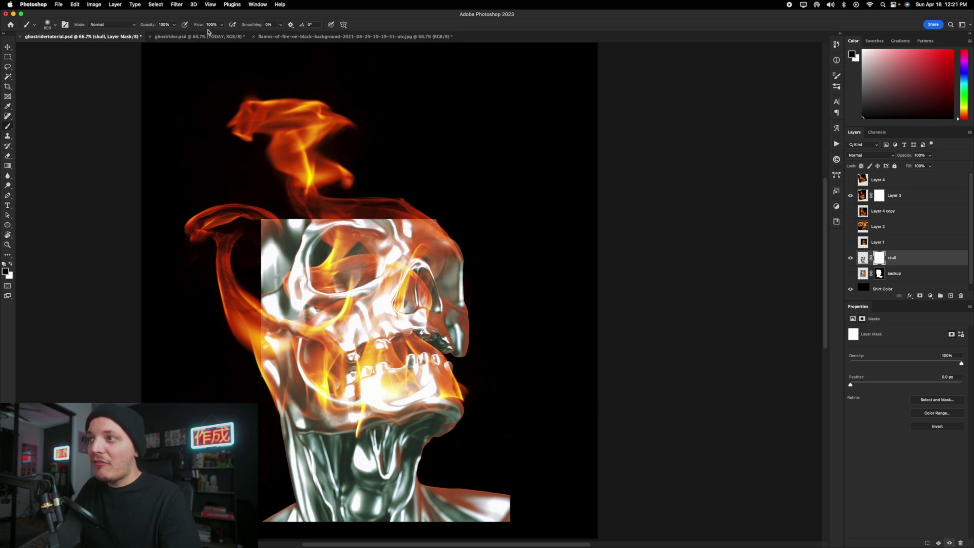
pyautogui.moveTo(435, 159)
pyautogui.mouseDown()
pyautogui.moveTo(401, 178)
pyautogui.moveTo(323, 172)
pyautogui.moveTo(261, 209)
pyautogui.moveTo(250, 234)
pyautogui.moveTo(292, 184)
pyautogui.moveTo(269, 184)
pyautogui.moveTo(170, 303)
pyautogui.moveTo(224, 259)
pyautogui.mouseUp()
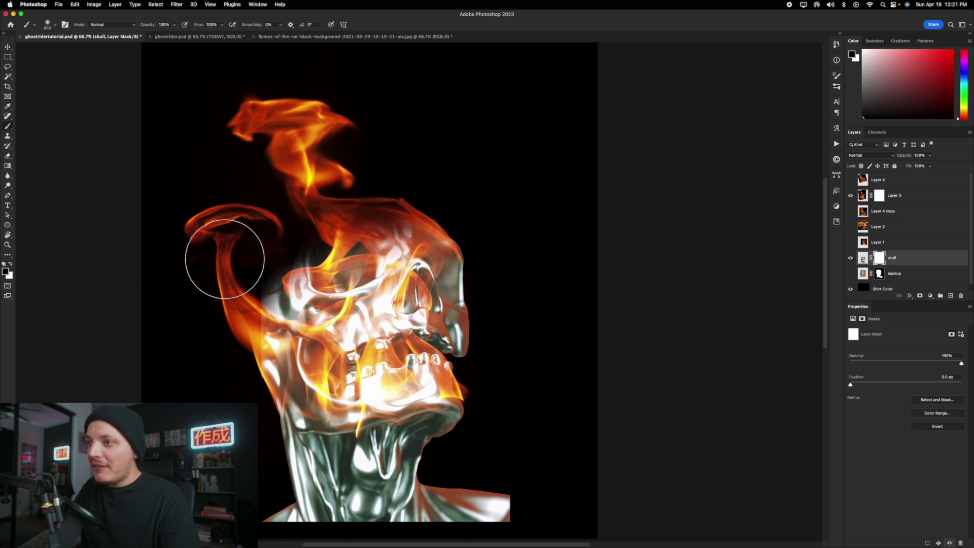
pyautogui.press('[')
pyautogui.press('[')
pyautogui.press('[')
pyautogui.press('[')
pyautogui.press('[')
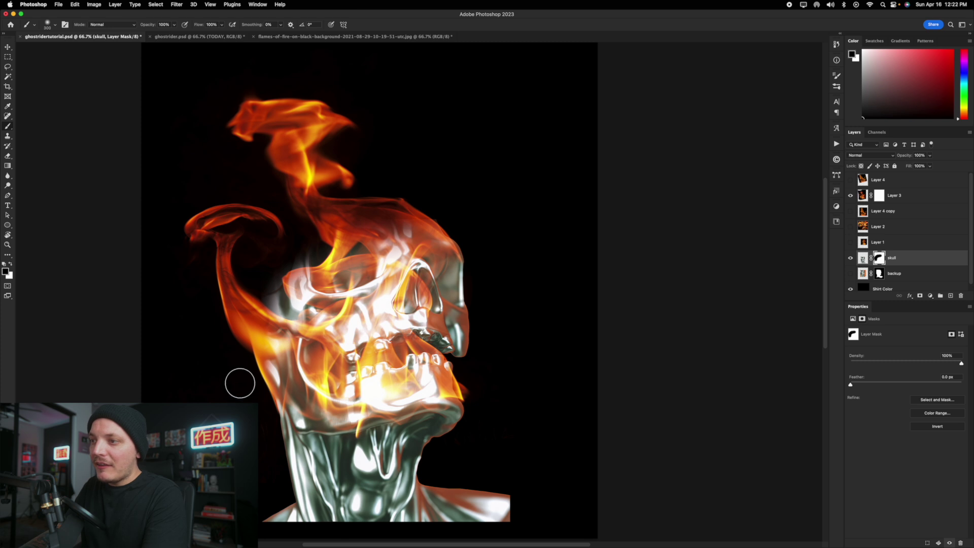
pyautogui.press(']')
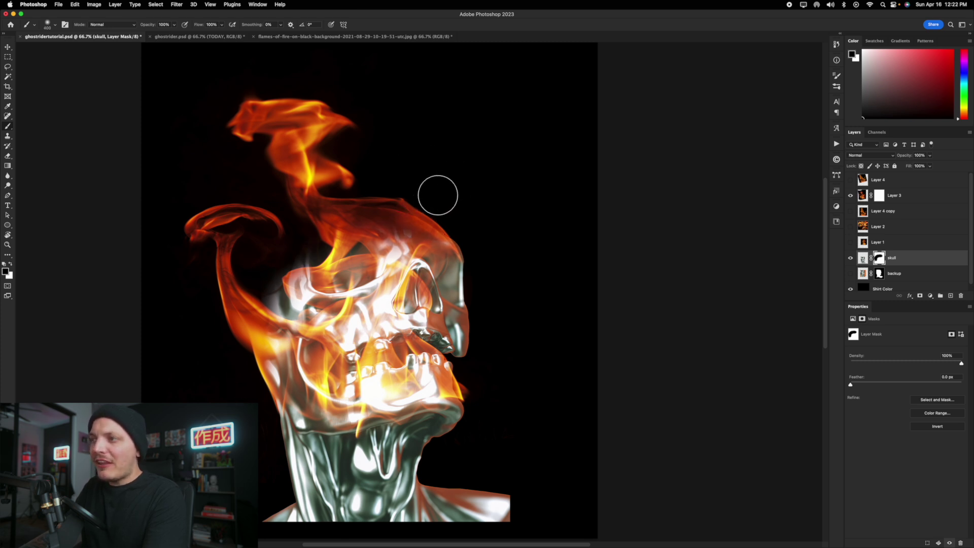
pyautogui.press('[')
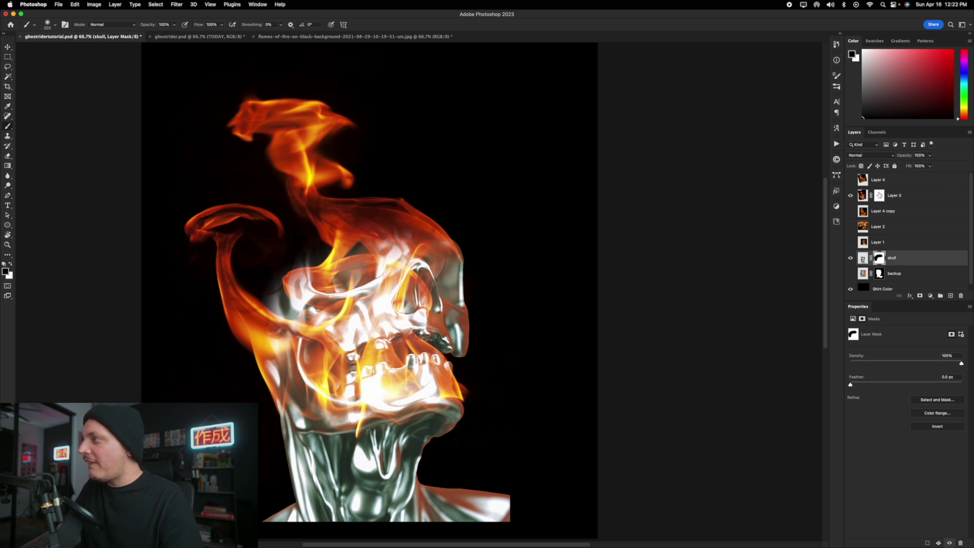
# - Move Layer 3 directly above the skull layer and rename it "flame 1 head"
pyautogui.moveTo(879, 197); pyautogui.dragTo(886, 251)
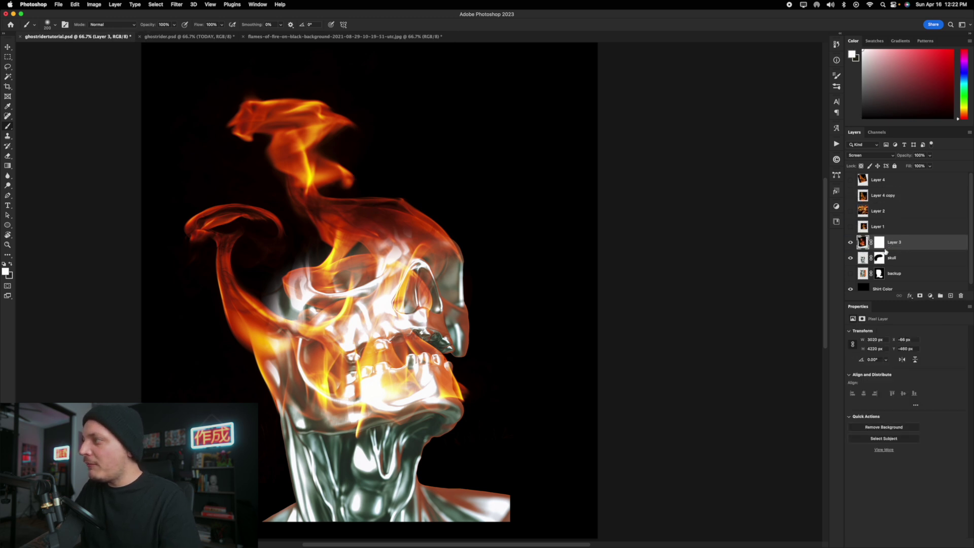
pyautogui.write('flame 1 head')
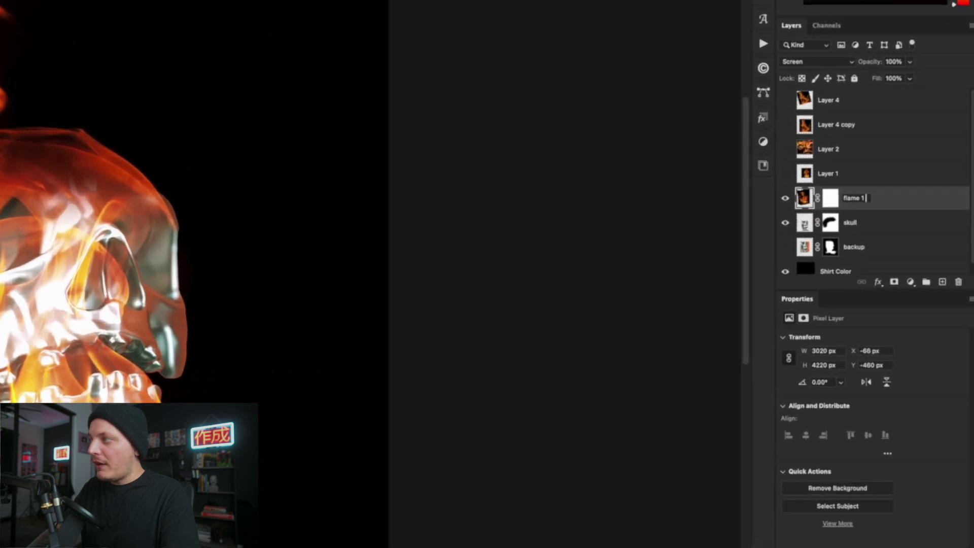
# - Paint black on the flame 1 head mask to remove the flames covering the jaw, teeth, nose and eye sockets
pyautogui.click(818, 186)
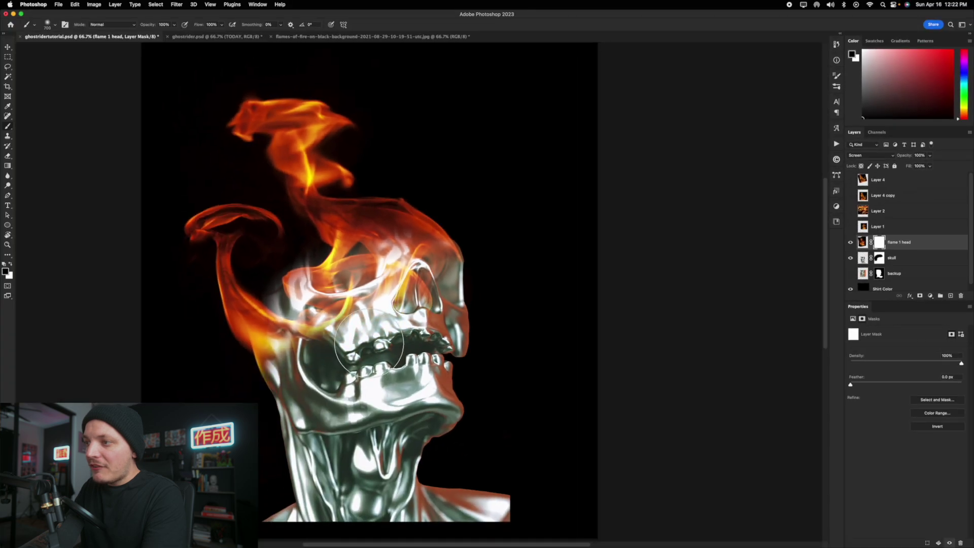
pyautogui.press(']')
pyautogui.moveTo(368, 343)
pyautogui.mouseDown()
pyautogui.moveTo(354, 356)
pyautogui.moveTo(376, 327)
pyautogui.moveTo(355, 314)
pyautogui.moveTo(273, 356)
pyautogui.moveTo(356, 303)
pyautogui.moveTo(392, 266)
pyautogui.moveTo(381, 269)
pyautogui.moveTo(377, 295)
pyautogui.moveTo(417, 277)
pyautogui.moveTo(439, 285)
pyautogui.moveTo(420, 263)
pyautogui.mouseUp()
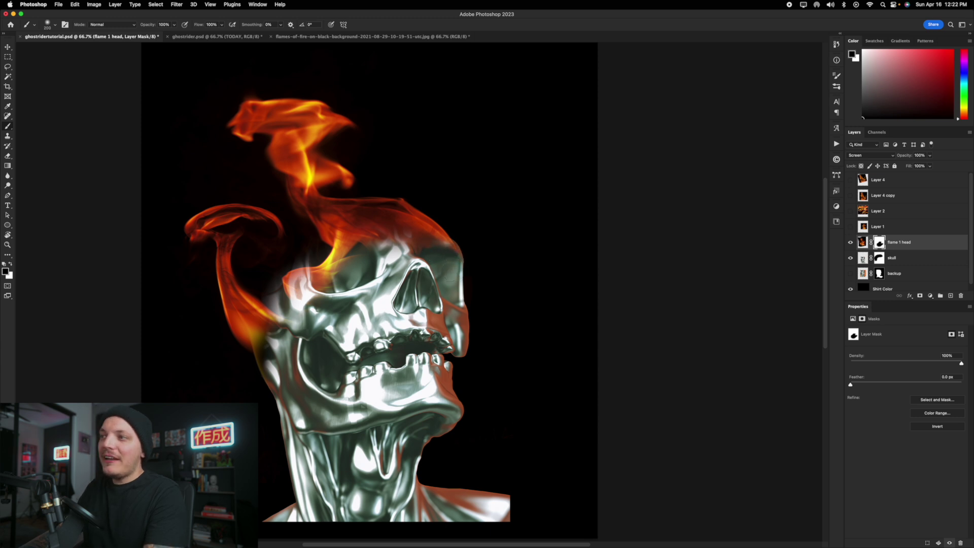
pyautogui.moveTo(384, 230); pyautogui.dragTo(409, 224)
pyautogui.press('x')
pyautogui.press(']')
pyautogui.moveTo(350, 254); pyautogui.dragTo(307, 303)
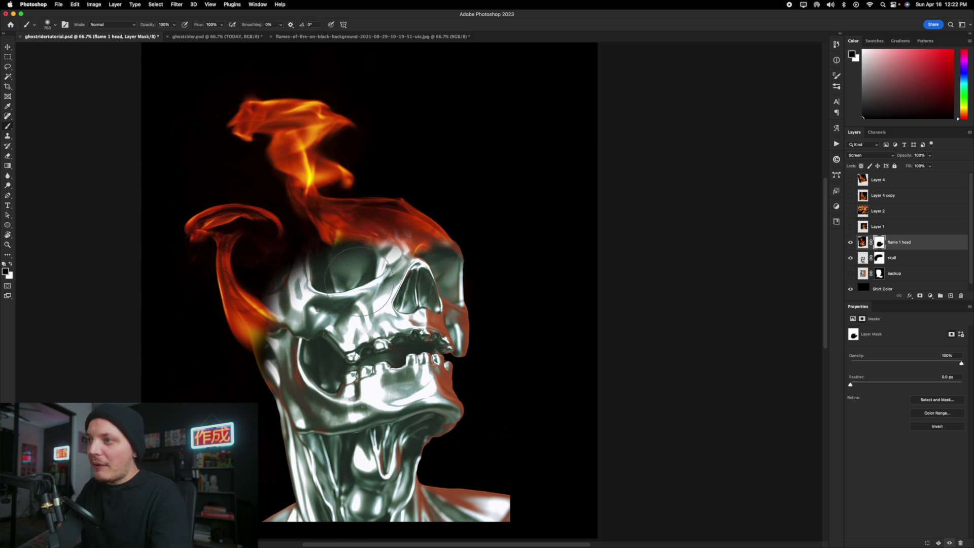
pyautogui.press(']')
pyautogui.press(']')
# - Show Layer 4, place it directly above flame 1 head and rename it "flame 2"
pyautogui.click(7, 46)
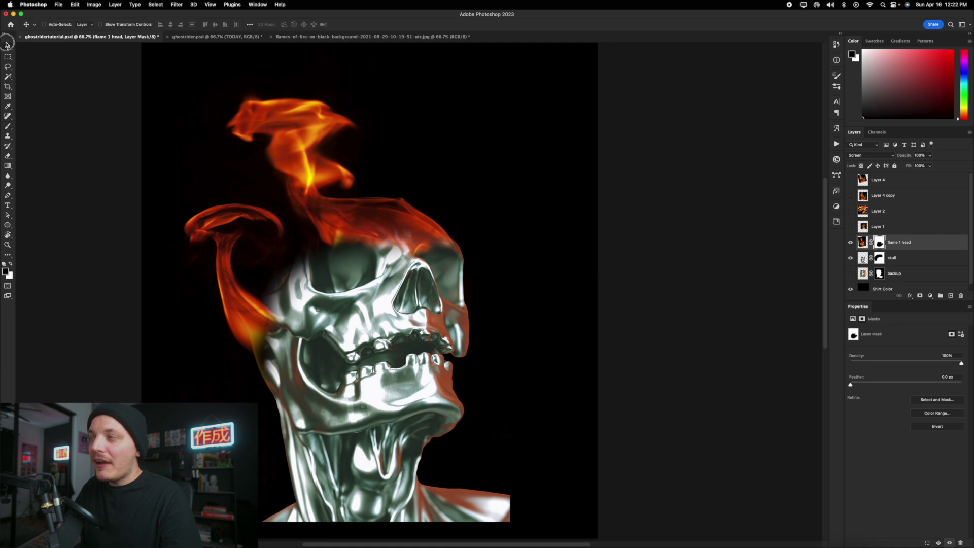
pyautogui.click(847, 213)
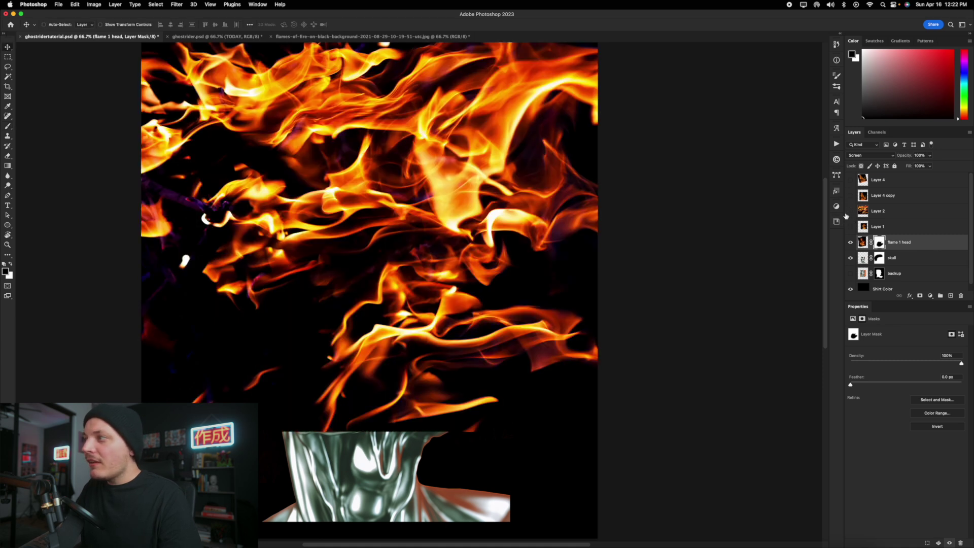
pyautogui.click(847, 214)
pyautogui.click(851, 228)
pyautogui.click(851, 228)
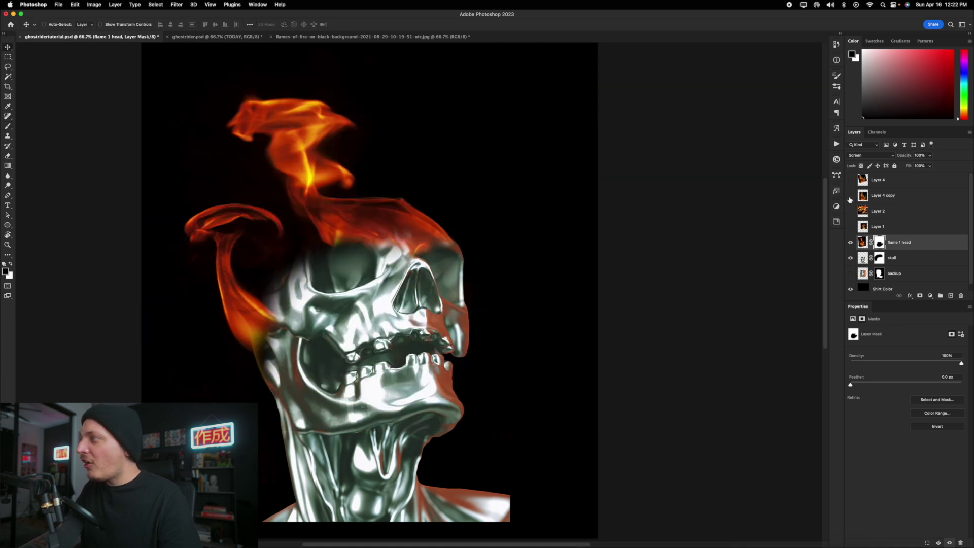
pyautogui.click(850, 180)
pyautogui.moveTo(873, 183); pyautogui.dragTo(878, 217)
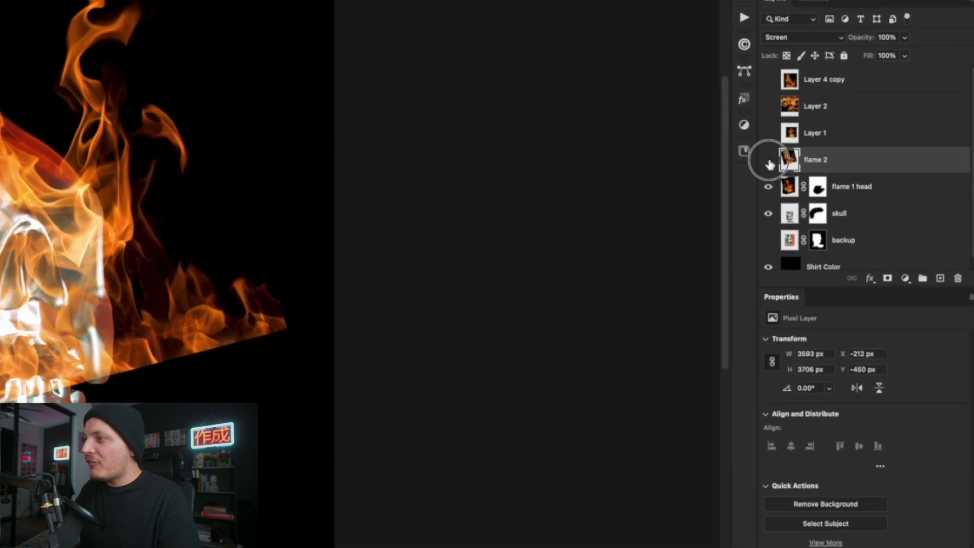
pyautogui.click(851, 227)
pyautogui.click(851, 228)
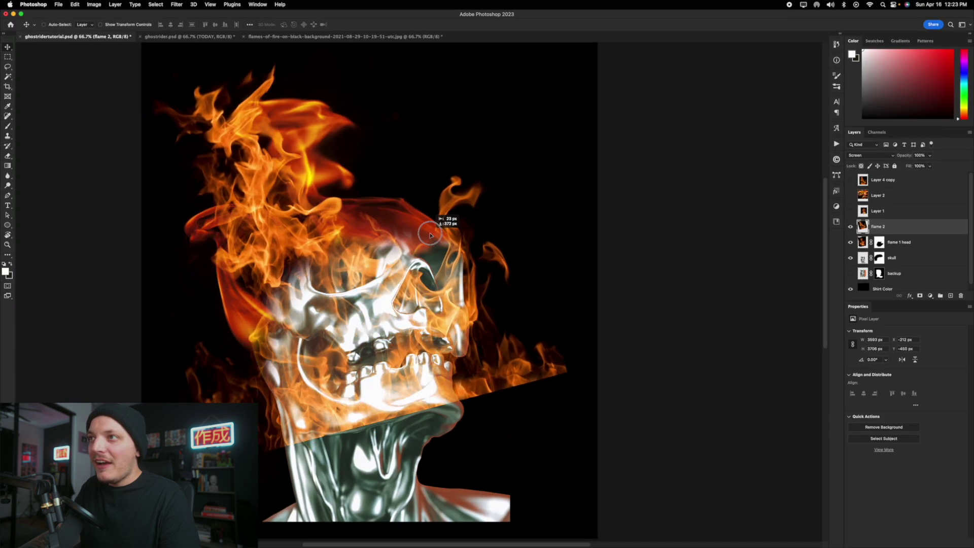
# - Move the flame 2 image down over the skull and scale it up to about 126%
pyautogui.moveTo(436, 231)
pyautogui.mouseDown()
pyautogui.moveTo(440, 219)
pyautogui.moveTo(445, 229)
pyautogui.mouseUp()
pyautogui.hotkey('ctrl', 't')
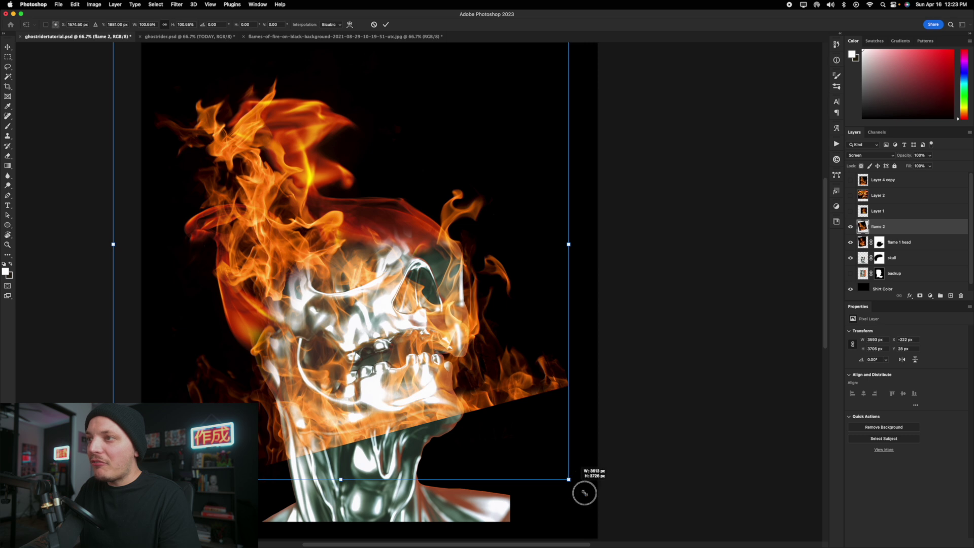
pyautogui.moveTo(584, 493); pyautogui.dragTo(630, 525)
pyautogui.moveTo(386, 213); pyautogui.dragTo(376, 216)
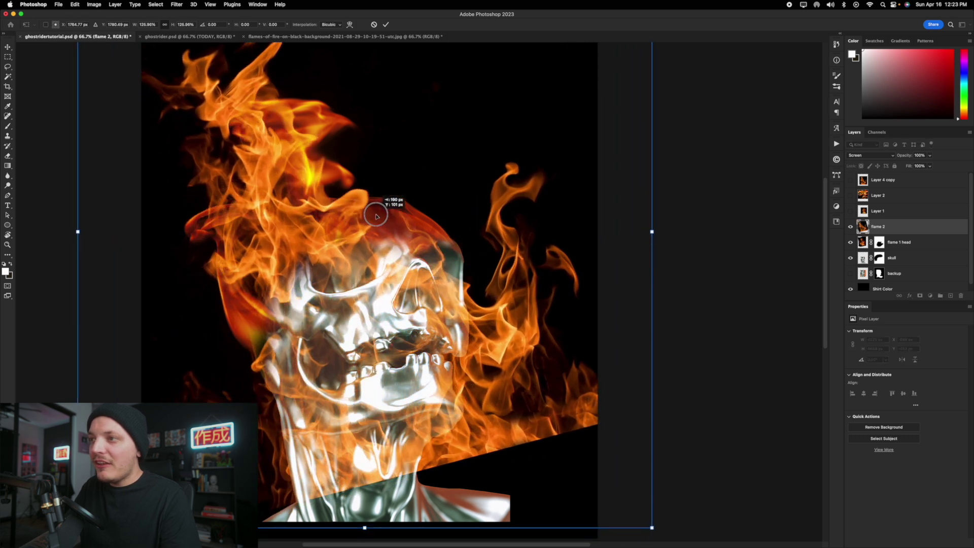
# - Warp flame 2 so its tall tongue and lower flames hug the back and top of the skull, and apply the warp
pyautogui.rightClick(246, 114)
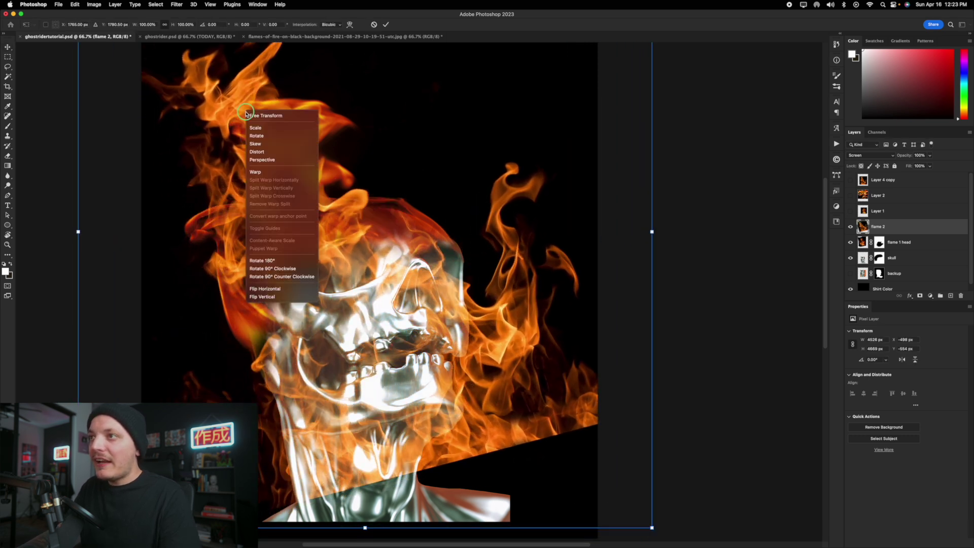
pyautogui.click(272, 176)
pyautogui.moveTo(166, 81); pyautogui.dragTo(185, 109)
pyautogui.moveTo(372, 306); pyautogui.dragTo(389, 265)
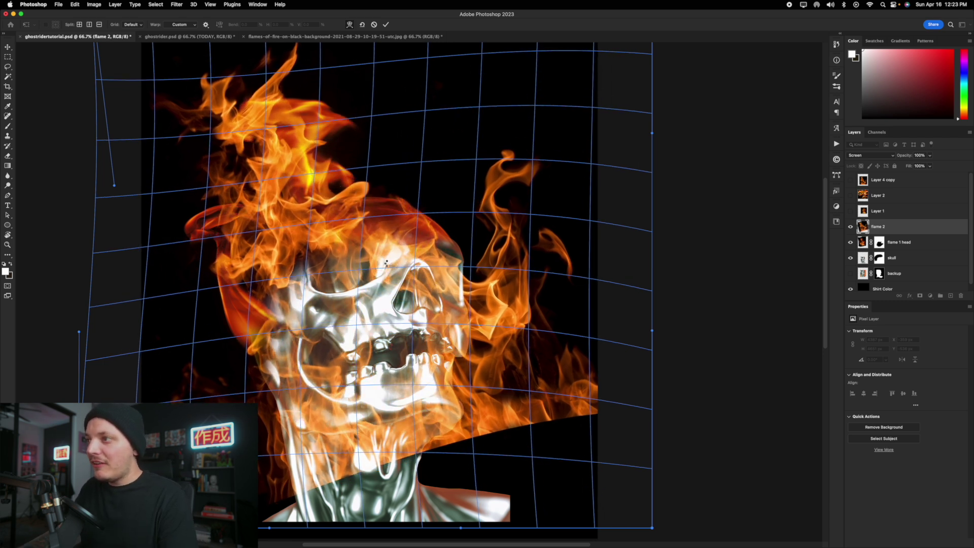
pyautogui.press('Return')
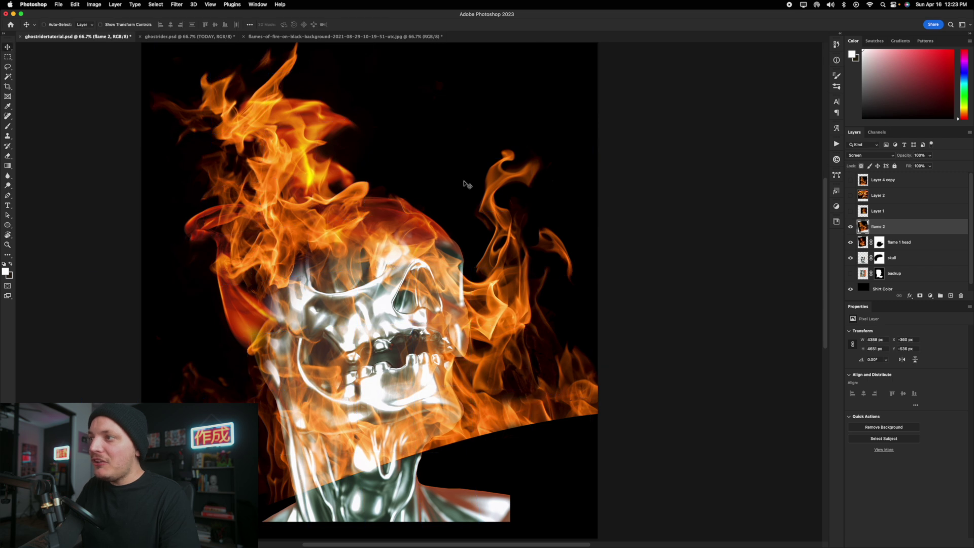
# - Cut the flames in front of the face from flame 2 onto a separate Screen-blended layer and hide that layer
pyautogui.click(9, 57)
pyautogui.moveTo(400, 96); pyautogui.dragTo(631, 355)
pyautogui.press('Delete')
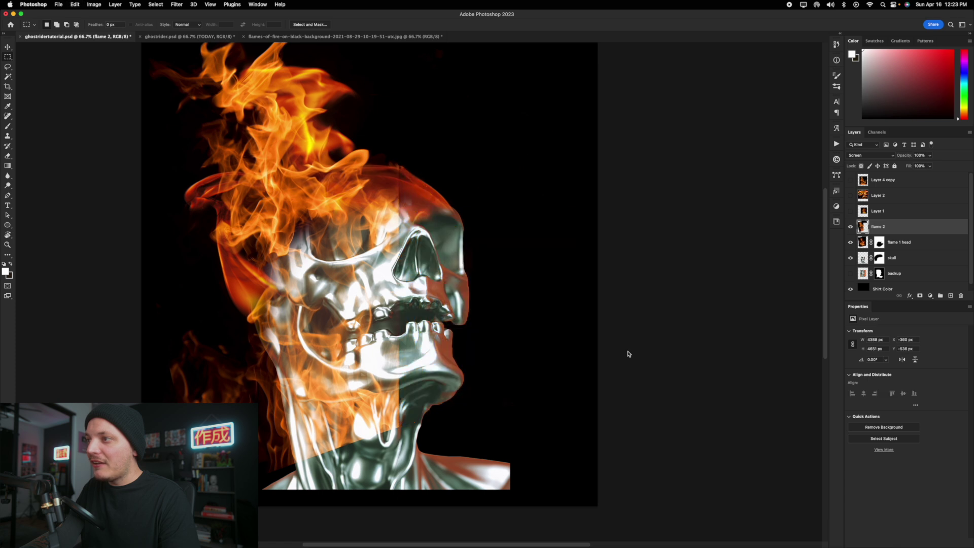
pyautogui.press('super+v')
pyautogui.press('v')
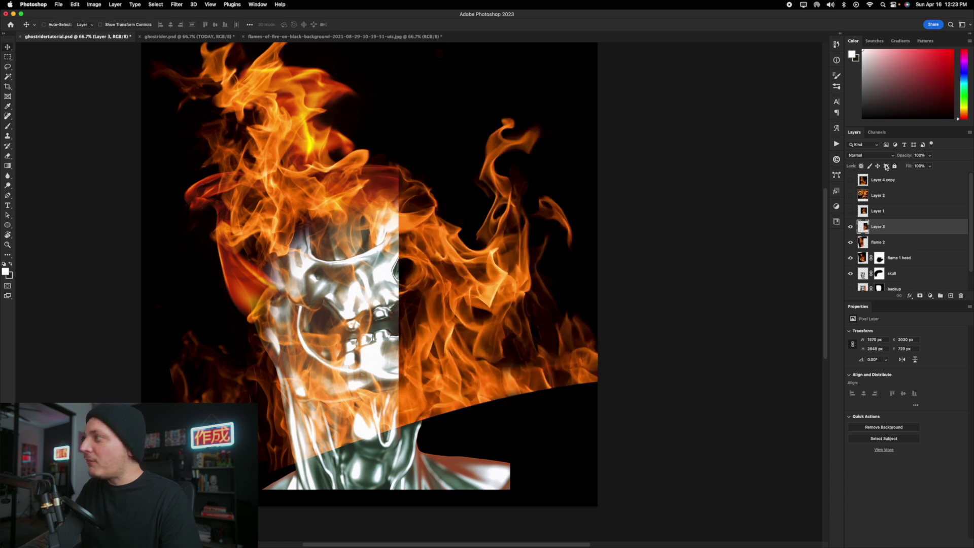
pyautogui.click(863, 157)
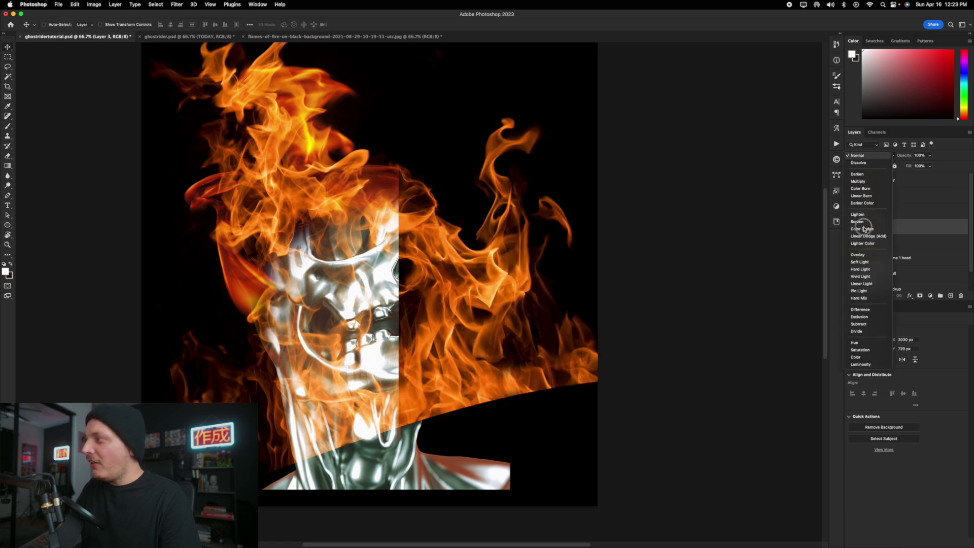
pyautogui.click(851, 226)
# - Add a layer mask to flame 2 and paint black over the face, jaw and neck to remove the flames there
pyautogui.click(923, 301)
pyautogui.press('b')
pyautogui.press('x')
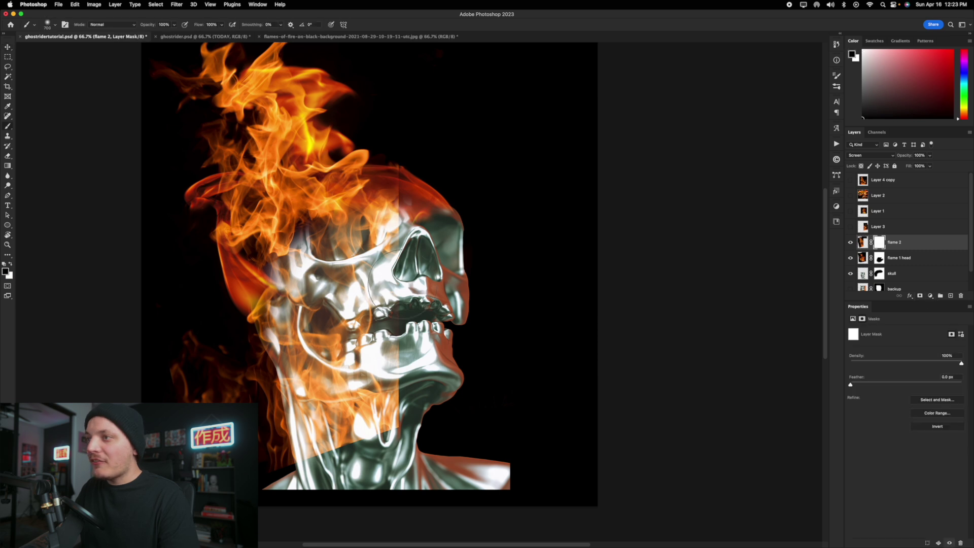
pyautogui.moveTo(380, 305)
pyautogui.mouseDown()
pyautogui.moveTo(406, 167)
pyautogui.moveTo(424, 335)
pyautogui.moveTo(264, 386)
pyautogui.moveTo(246, 348)
pyautogui.moveTo(305, 325)
pyautogui.moveTo(335, 333)
pyautogui.moveTo(345, 244)
pyautogui.moveTo(376, 284)
pyautogui.moveTo(324, 228)
pyautogui.moveTo(350, 254)
pyautogui.moveTo(325, 320)
pyautogui.mouseUp()
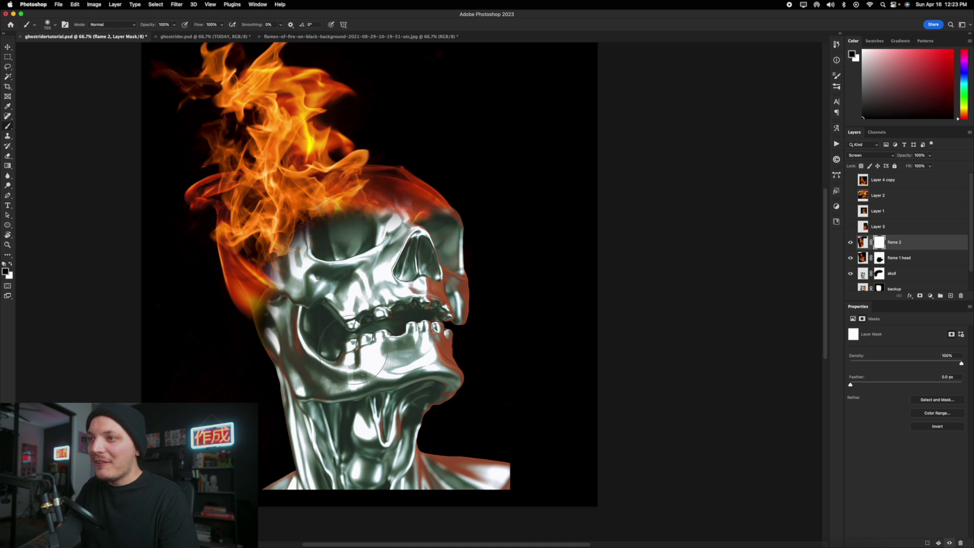
# - Duplicate flame 2 with its mask and flip the copy horizontally
pyautogui.scroll(3, 353, 349)
pyautogui.hscroll(2, 354, 349)
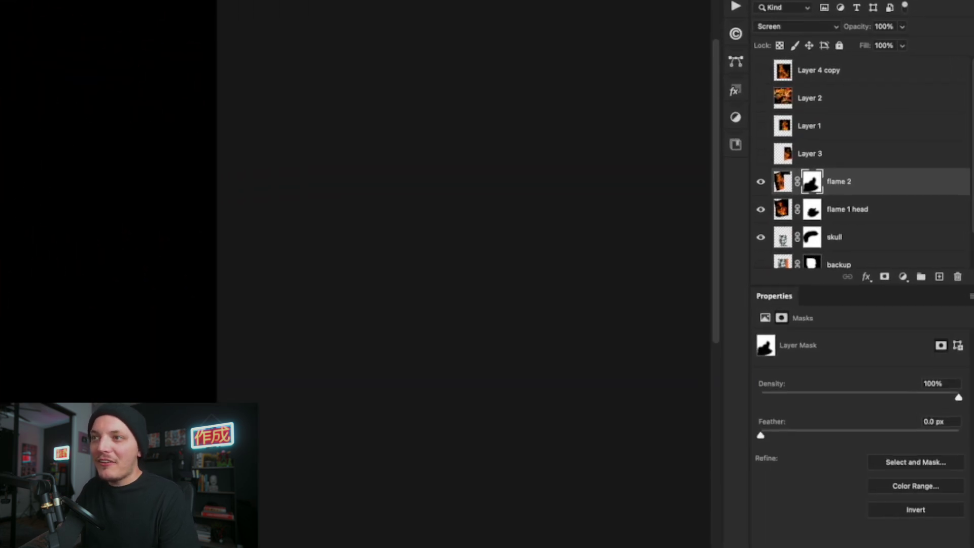
pyautogui.moveTo(774, 188); pyautogui.dragTo(778, 170)
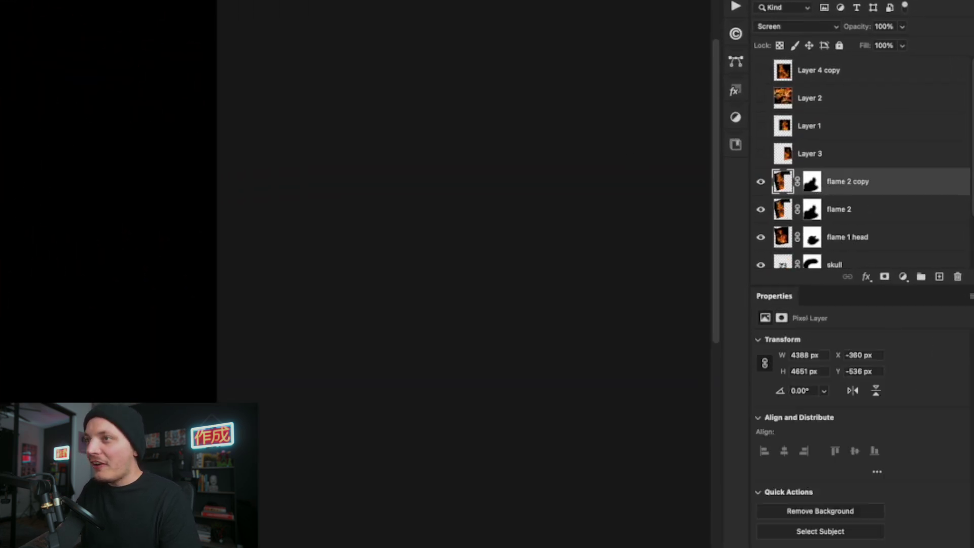
pyautogui.hotkey('ctrl', 't')
pyautogui.rightClick(130, 136)
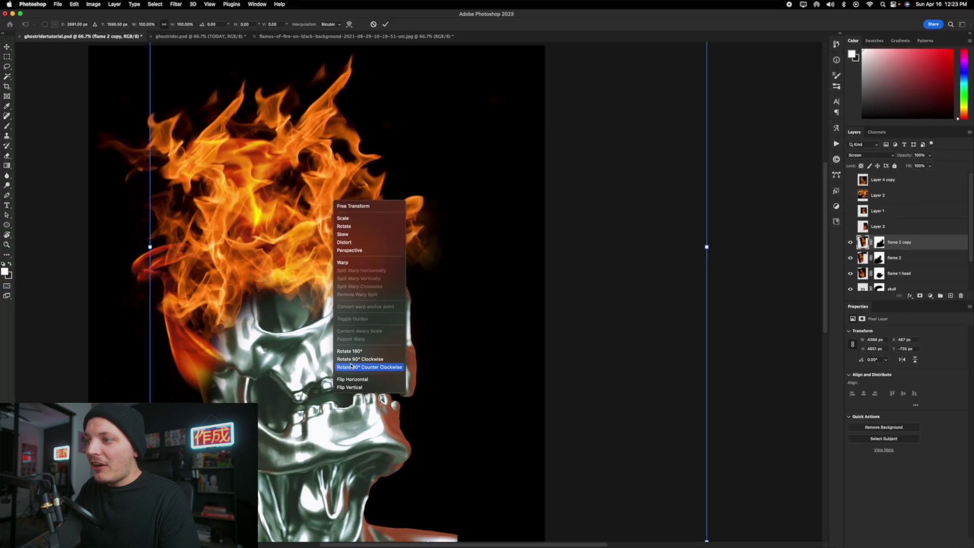
pyautogui.click(355, 379)
# - Try rotating and repositioning the flame 2 copy over the forehead and top of the skull, and apply the transform
pyautogui.moveTo(268, 116); pyautogui.dragTo(175, 117)
pyautogui.moveTo(644, 168); pyautogui.dragTo(304, 76)
pyautogui.moveTo(372, 118); pyautogui.dragTo(444, 197)
pyautogui.moveTo(660, 86); pyautogui.dragTo(647, 236)
pyautogui.moveTo(616, 253); pyautogui.dragTo(524, 251)
pyautogui.press('Return')
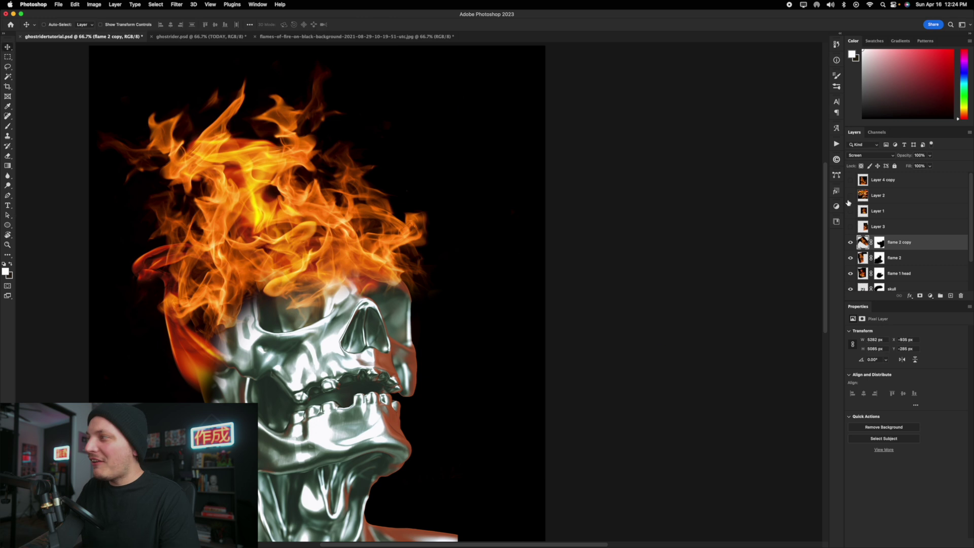
# - Try masking the flame 2 copy around the eye socket, undo the brush strokes and delete the copy
pyautogui.click(880, 243)
pyautogui.press('b')
pyautogui.moveTo(262, 309)
pyautogui.mouseDown()
pyautogui.moveTo(320, 291)
pyautogui.moveTo(294, 291)
pyautogui.moveTo(330, 308)
pyautogui.moveTo(310, 299)
pyautogui.moveTo(303, 279)
pyautogui.mouseUp()
pyautogui.press('super+z')
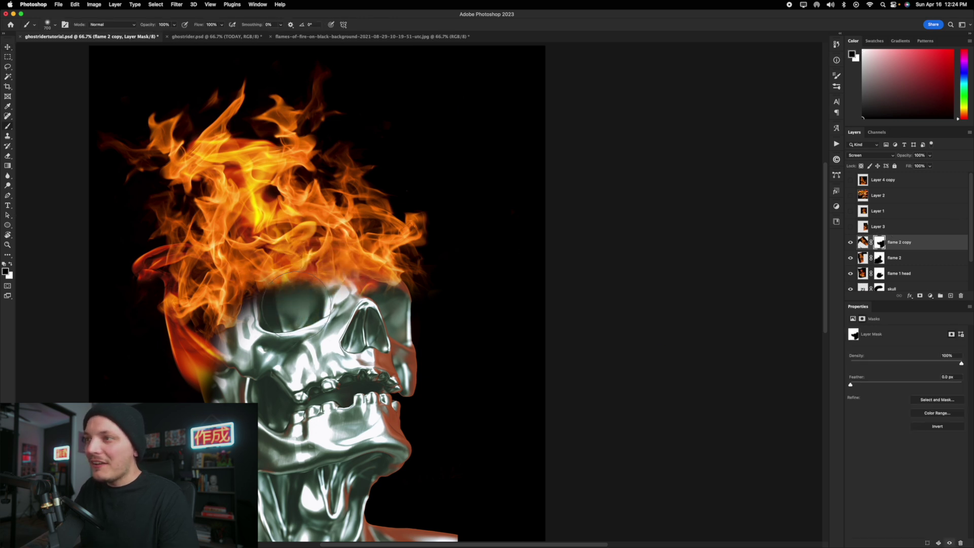
pyautogui.press('super+z')
pyautogui.press('v')
pyautogui.press('BackSpace')
pyautogui.press('BackSpace')
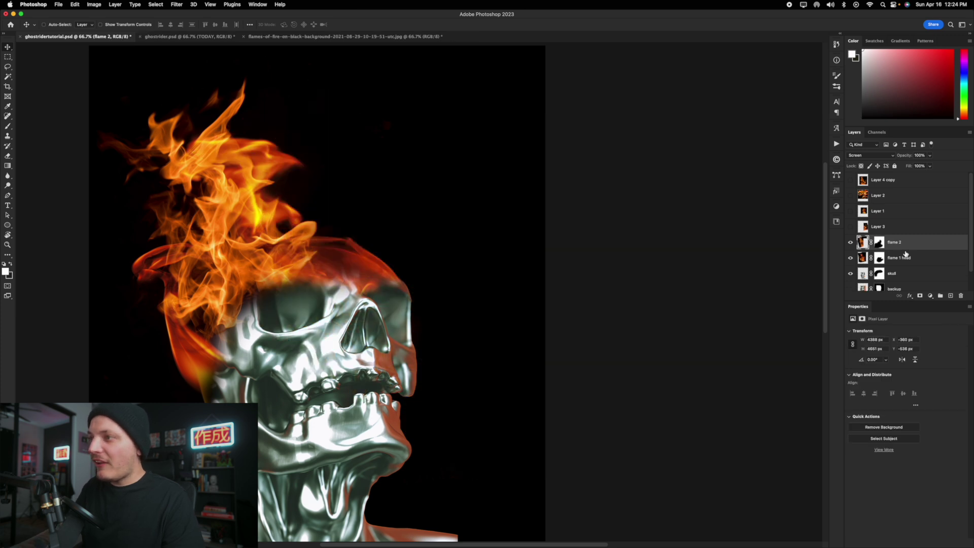
pyautogui.moveTo(454, 217); pyautogui.dragTo(485, 184)
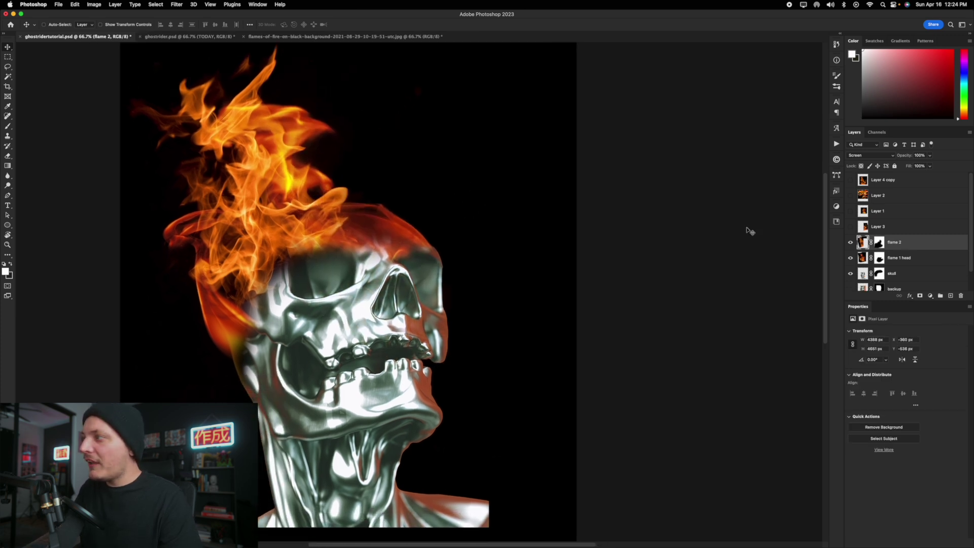
# - Apply a Hue/Saturation adjustment to flame 2 with the hue shifted to about -7 for redder flames
pyautogui.click(93, 4)
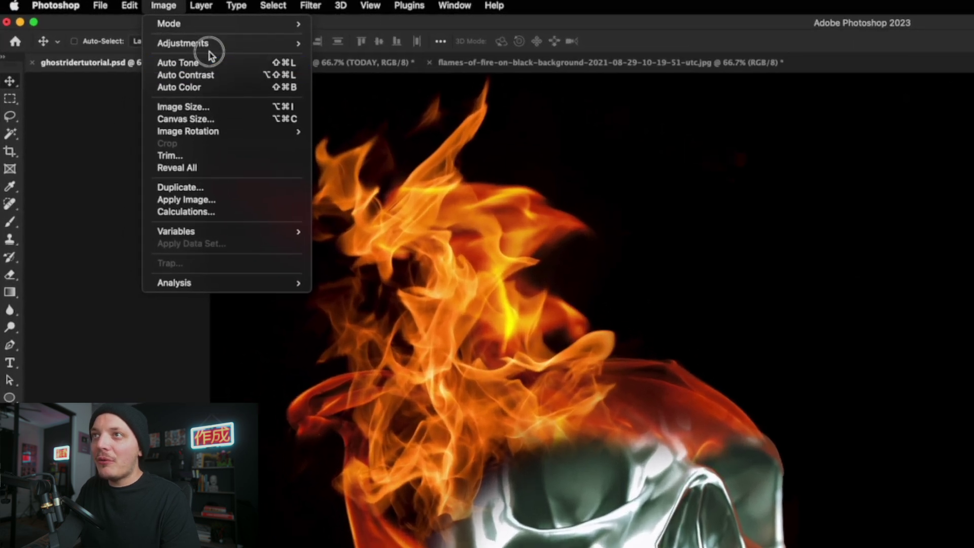
pyautogui.moveTo(119, 29)
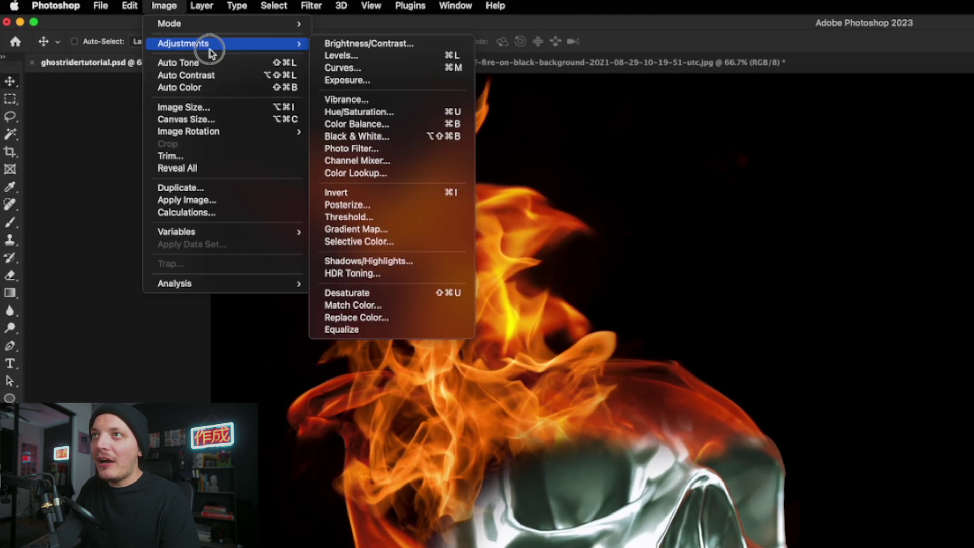
pyautogui.press('Escape')
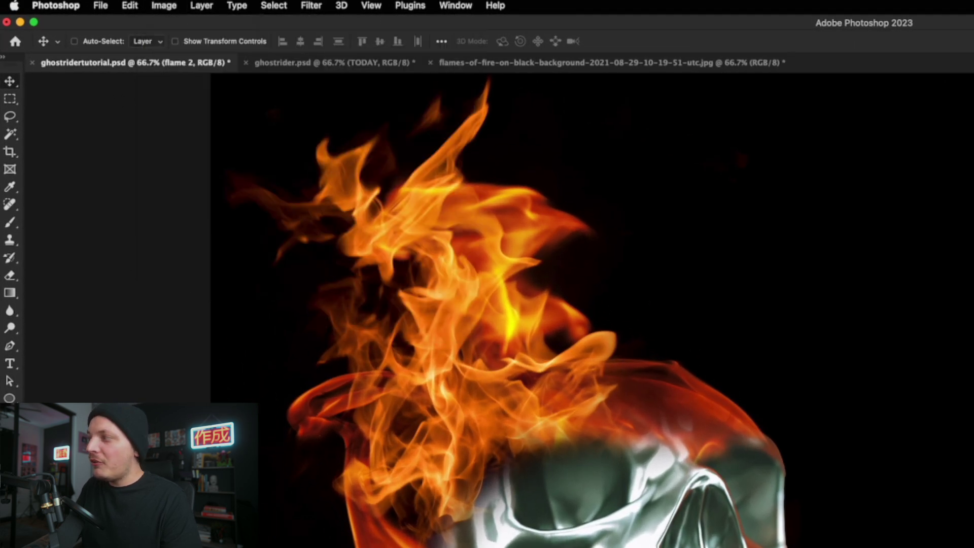
pyautogui.click(233, 5)
pyautogui.moveTo(164, 5)
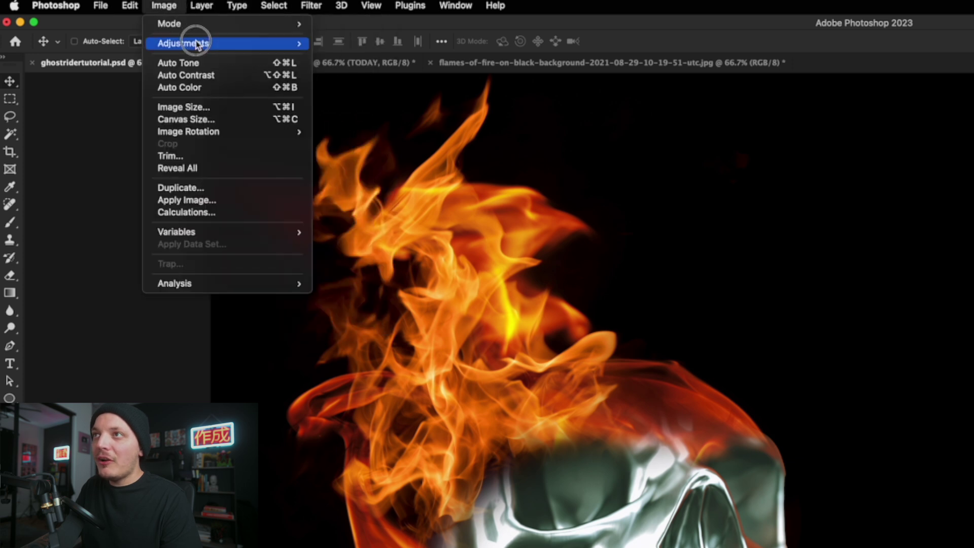
pyautogui.moveTo(199, 43)
pyautogui.click(395, 115)
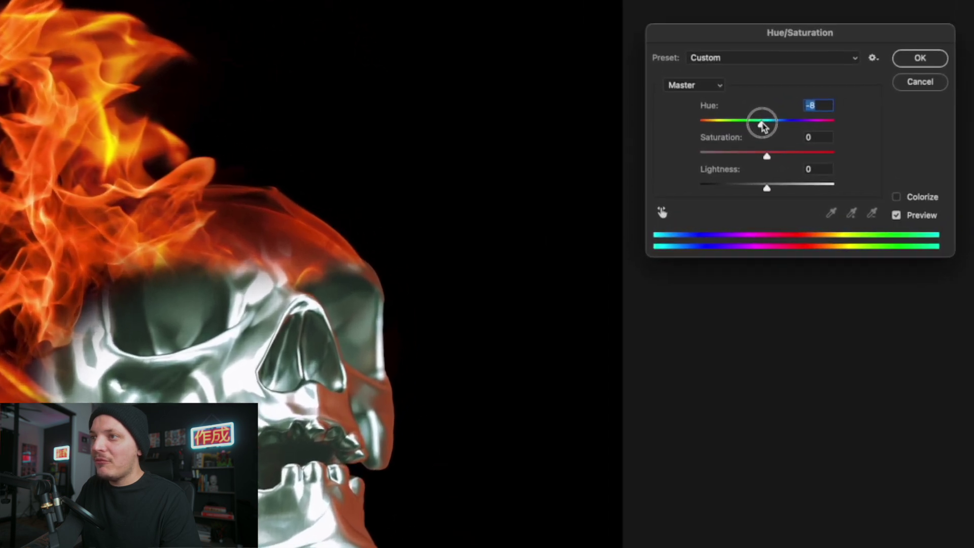
pyautogui.moveTo(663, 170); pyautogui.dragTo(662, 172)
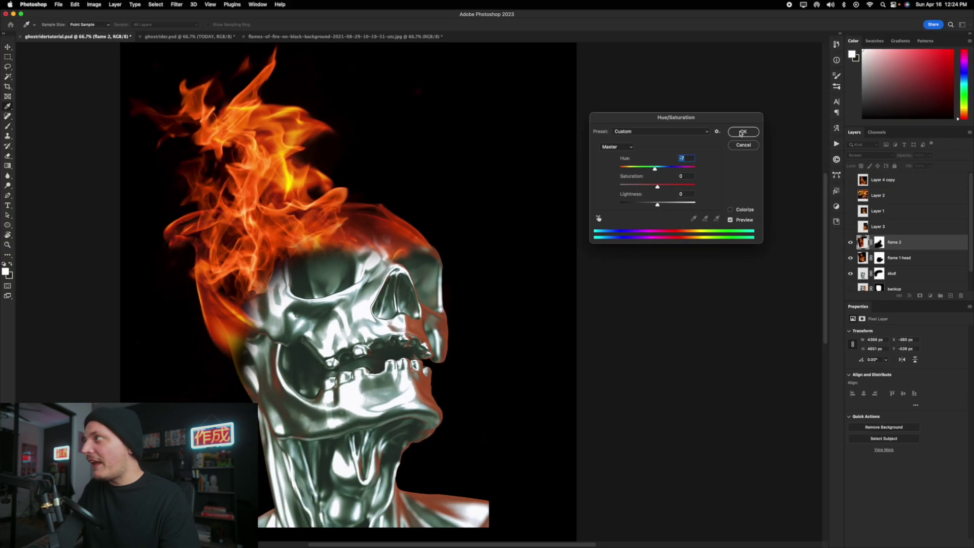
pyautogui.click(742, 133)
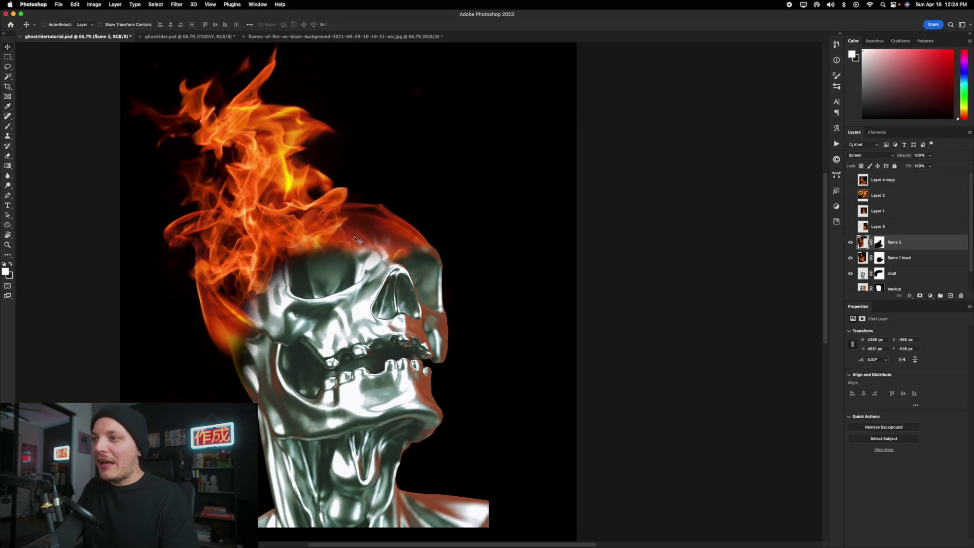
# - Check the hidden fire layers above flame 2 and make Layer 3 visible
pyautogui.click(850, 181)
pyautogui.click(851, 181)
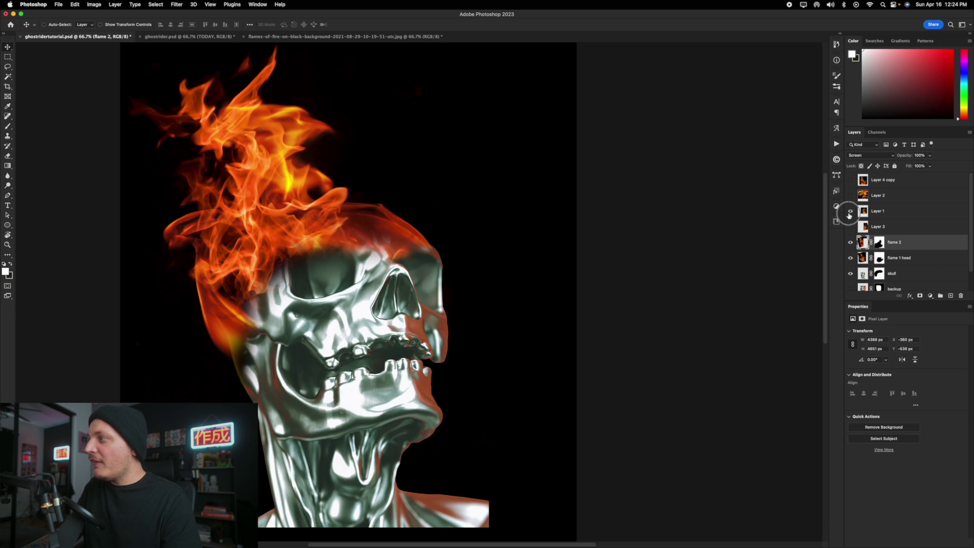
pyautogui.click(850, 213)
pyautogui.click(850, 213)
pyautogui.click(850, 226)
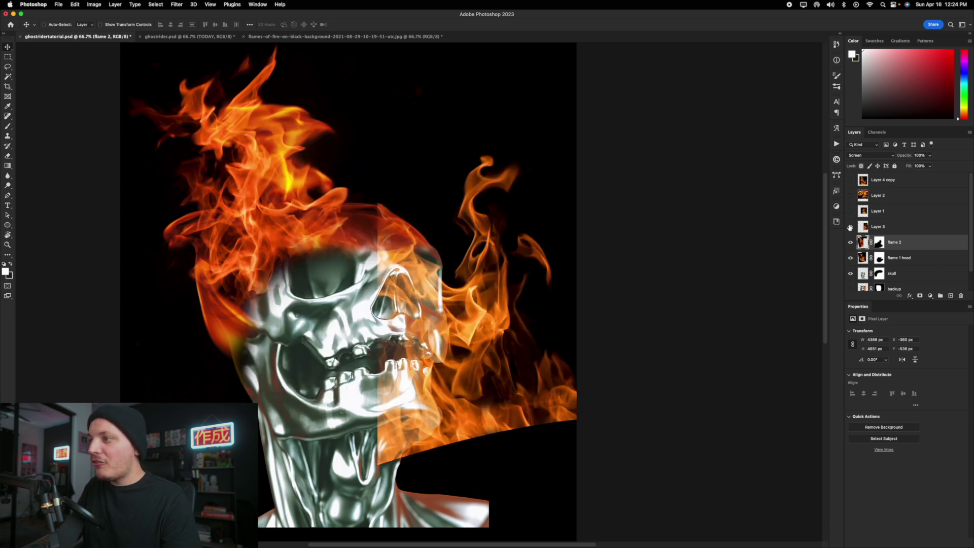
# - Move the Layer 3 fire up over the forehead, rotate it counterclockwise and apply the transform
pyautogui.click(862, 227)
pyautogui.moveTo(517, 211); pyautogui.dragTo(431, 203)
pyautogui.press('super+t')
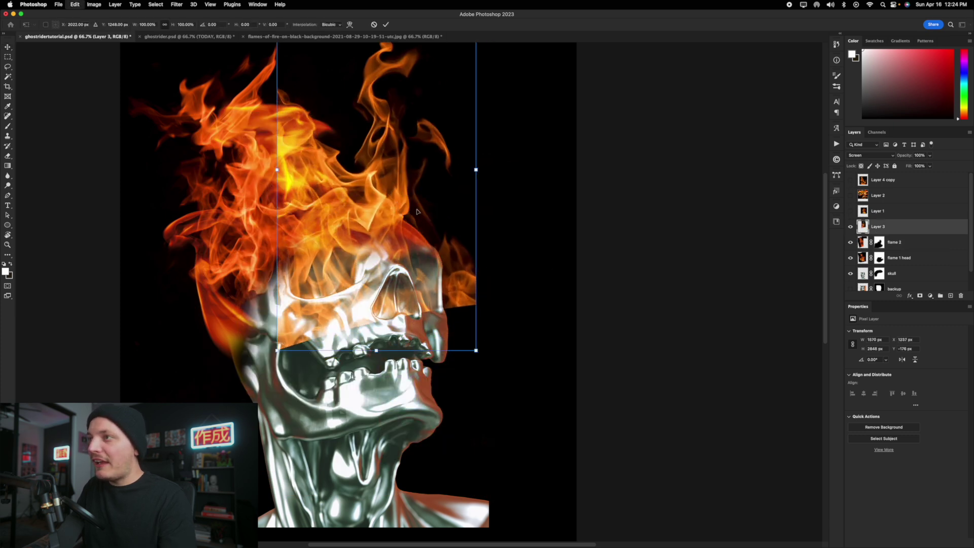
pyautogui.moveTo(505, 196); pyautogui.dragTo(503, 137)
pyautogui.moveTo(439, 233)
pyautogui.mouseDown()
pyautogui.moveTo(409, 239)
pyautogui.moveTo(437, 235)
pyautogui.mouseUp()
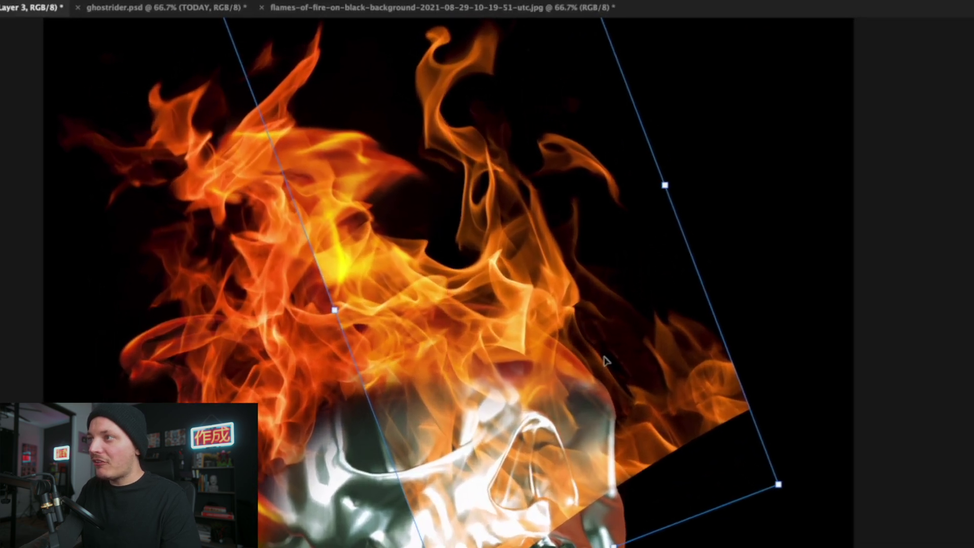
pyautogui.press('Return')
# - Apply a Hue/Saturation adjustment to Layer 3 with the hue set to -12
pyautogui.click(24, 1)
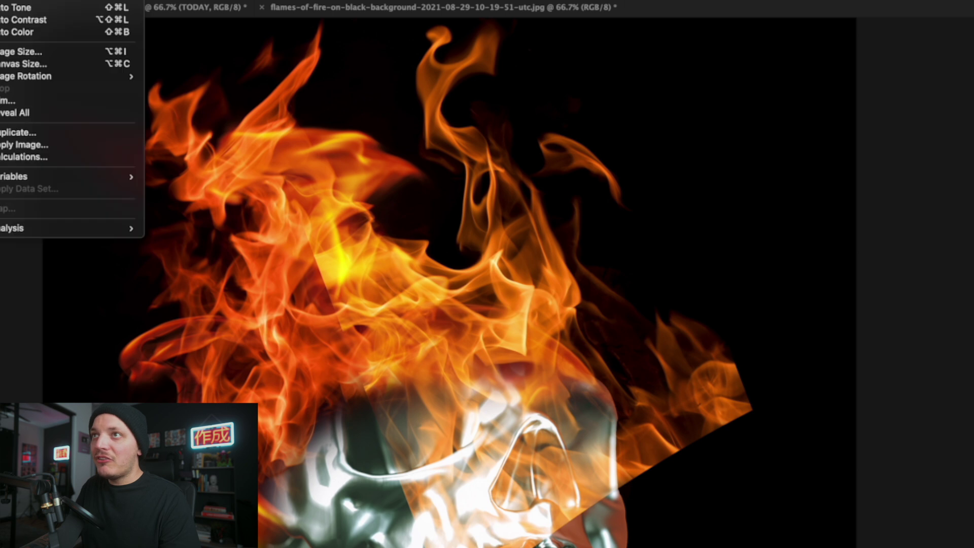
pyautogui.moveTo(72, 1)
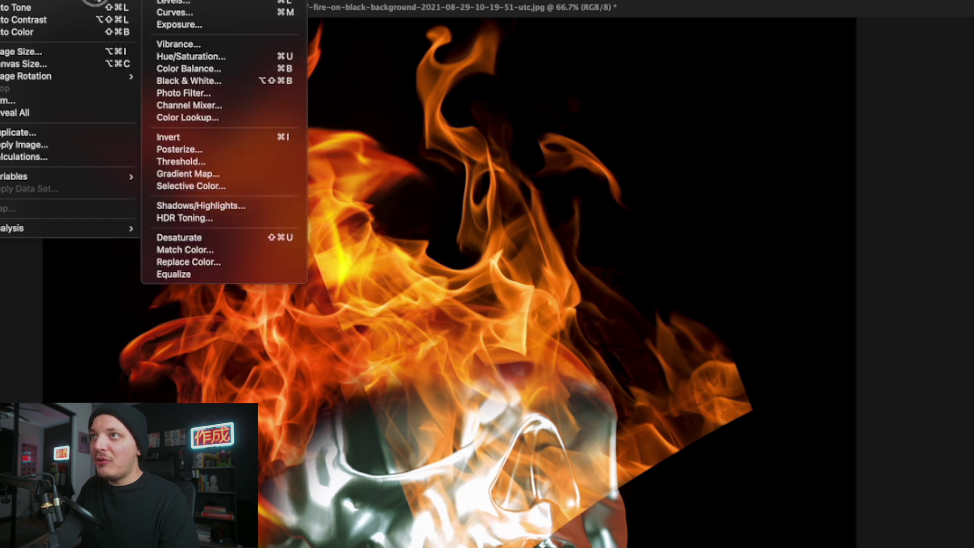
pyautogui.click(192, 57)
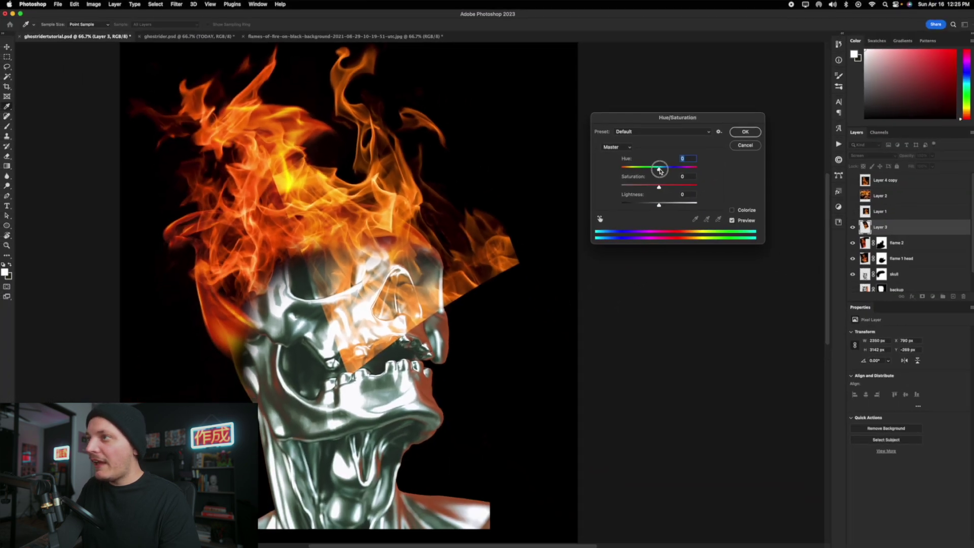
pyautogui.moveTo(680, 163); pyautogui.dragTo(653, 170)
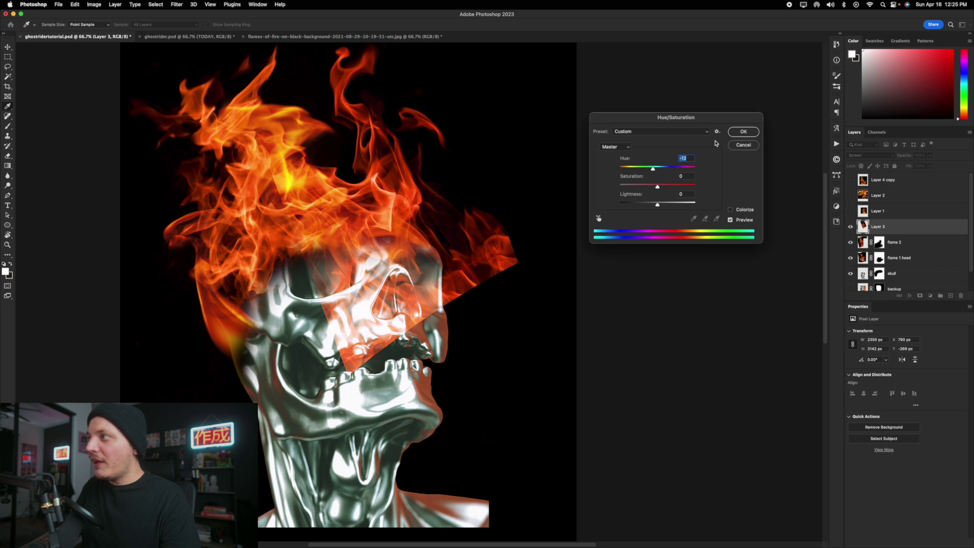
pyautogui.click(743, 132)
pyautogui.click(920, 297)
pyautogui.press('b')
pyautogui.press('x')
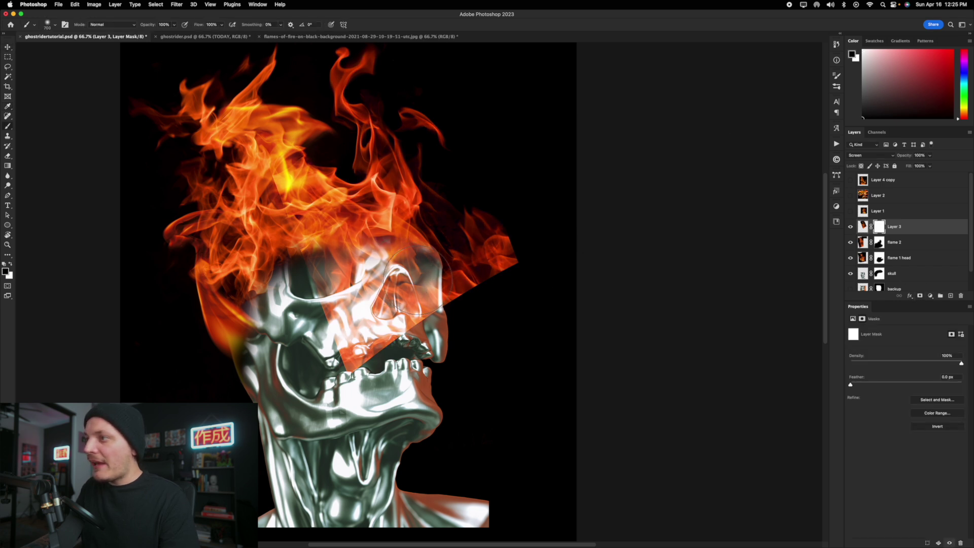
pyautogui.moveTo(508, 239); pyautogui.dragTo(501, 258)
pyautogui.press('super+z')
pyautogui.press('super+z')
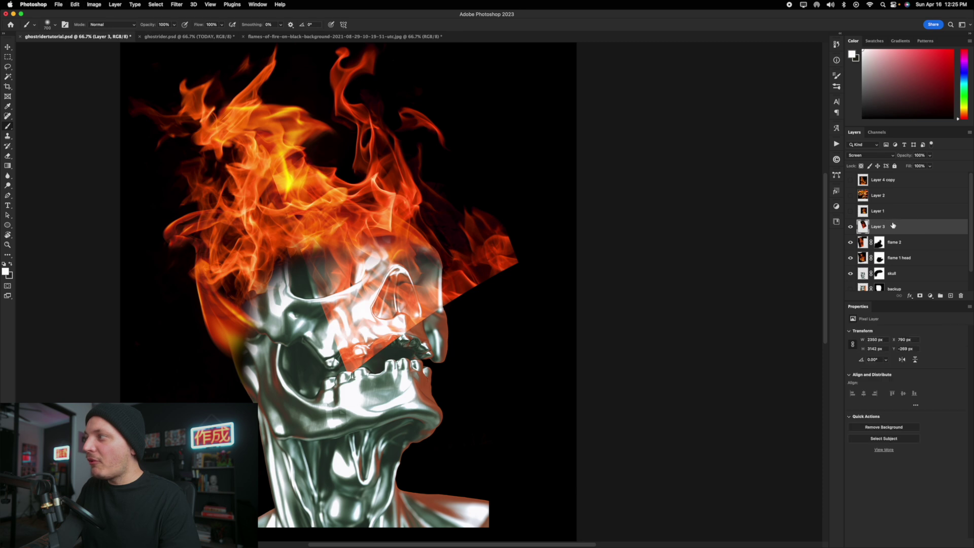
# - Warp the Layer 3 fire so its upper flames bend down toward the top of the skull
pyautogui.press('super+t')
pyautogui.rightClick(374, 184)
pyautogui.click(390, 248)
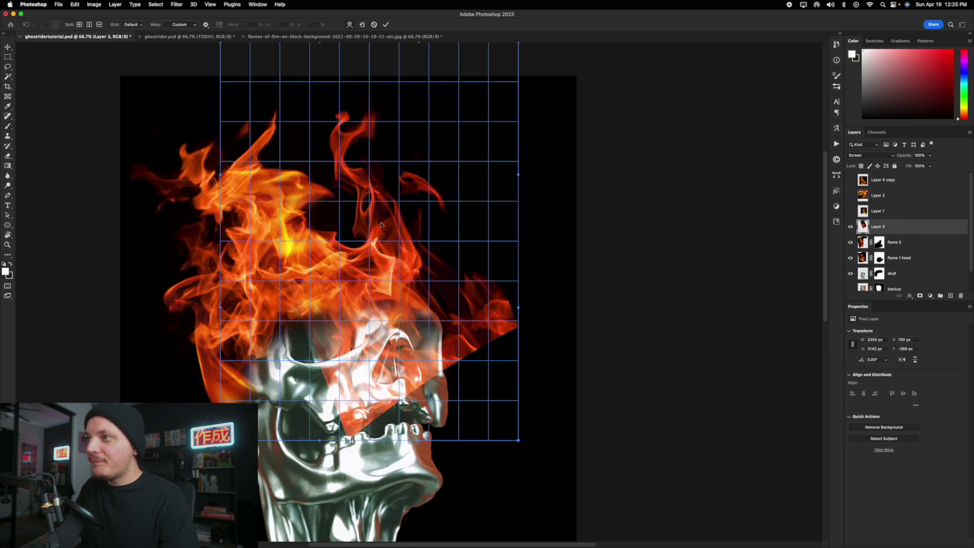
pyautogui.moveTo(322, 137); pyautogui.dragTo(445, 323)
pyautogui.press('Return')
# - Add a layer mask to Layer 3 and paint black over the face and the fire's hard lower edge
pyautogui.press('b')
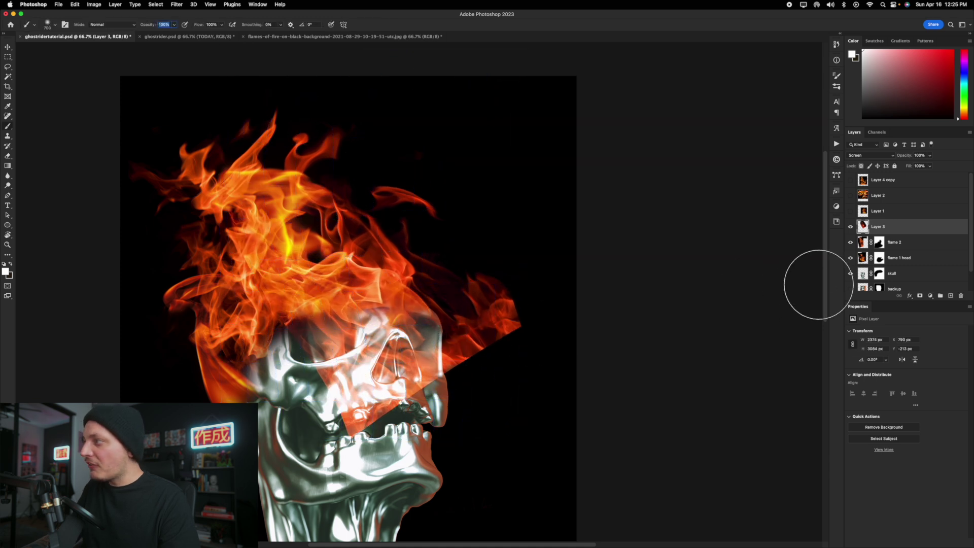
pyautogui.click(919, 296)
pyautogui.press('x')
pyautogui.moveTo(345, 421)
pyautogui.mouseDown()
pyautogui.moveTo(294, 406)
pyautogui.moveTo(517, 323)
pyautogui.moveTo(481, 285)
pyautogui.mouseUp()
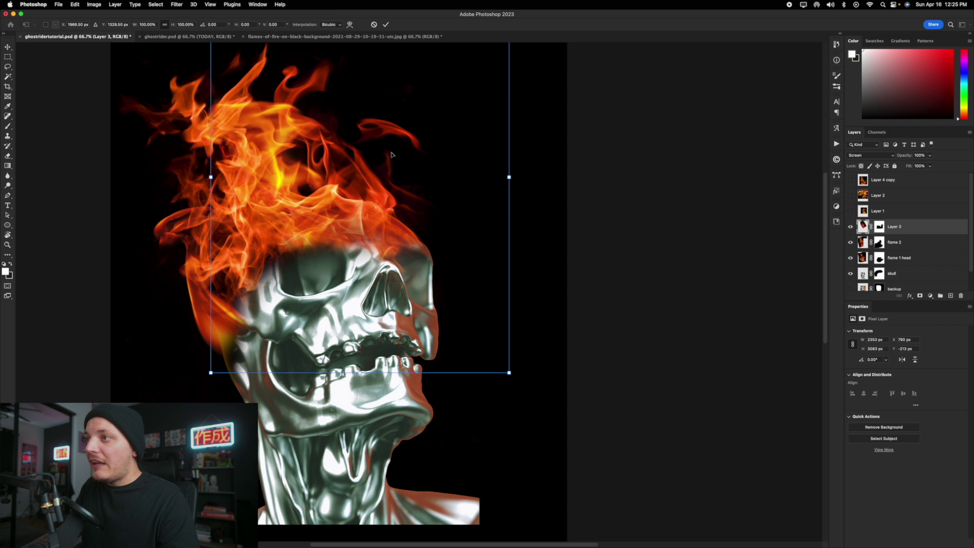
# - Rotate the masked Layer 3 fire about 12 degrees clockwise and reposition it over the front of the forehead
pyautogui.moveTo(598, 147); pyautogui.dragTo(605, 211)
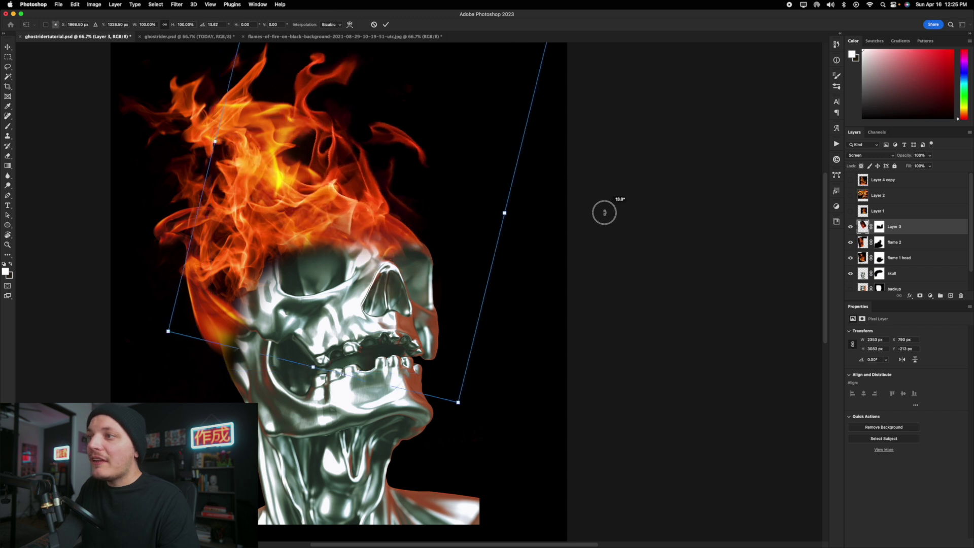
pyautogui.moveTo(364, 235); pyautogui.dragTo(420, 213)
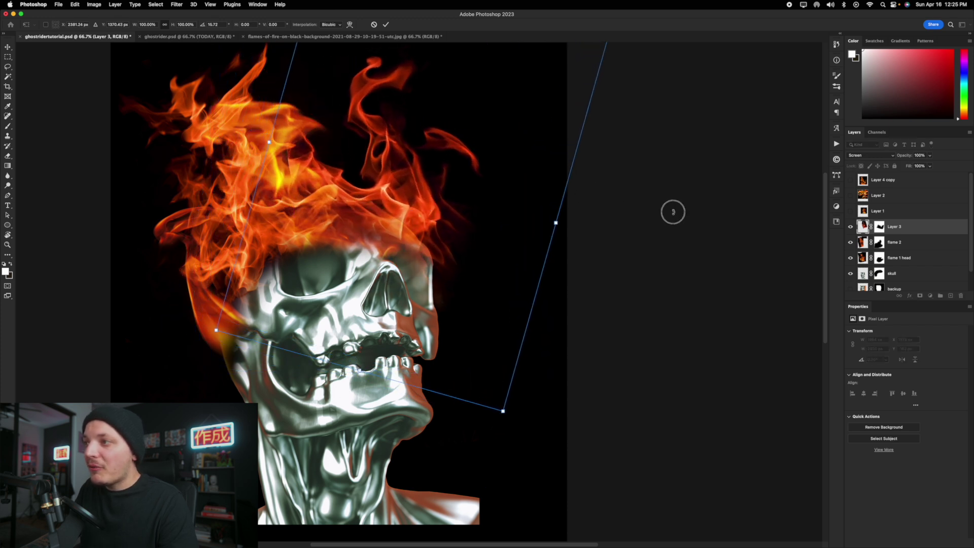
pyautogui.moveTo(672, 211); pyautogui.dragTo(681, 189)
pyautogui.moveTo(483, 257); pyautogui.dragTo(461, 276)
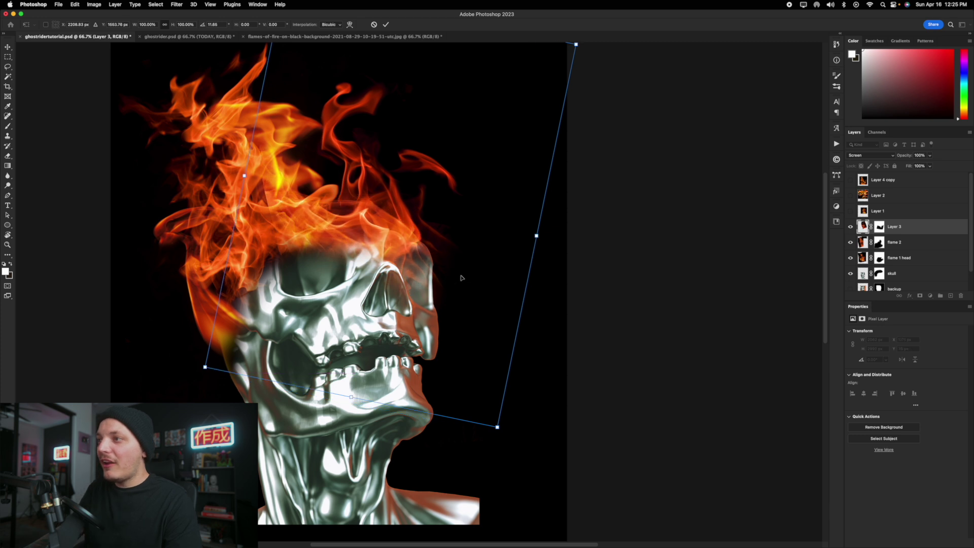
pyautogui.press('Return')
# - Paint black on Layer 3's mask with a smaller brush to clean up the flames along the forehead's front edge
pyautogui.click(879, 227)
pyautogui.press('b')
pyautogui.press('x')
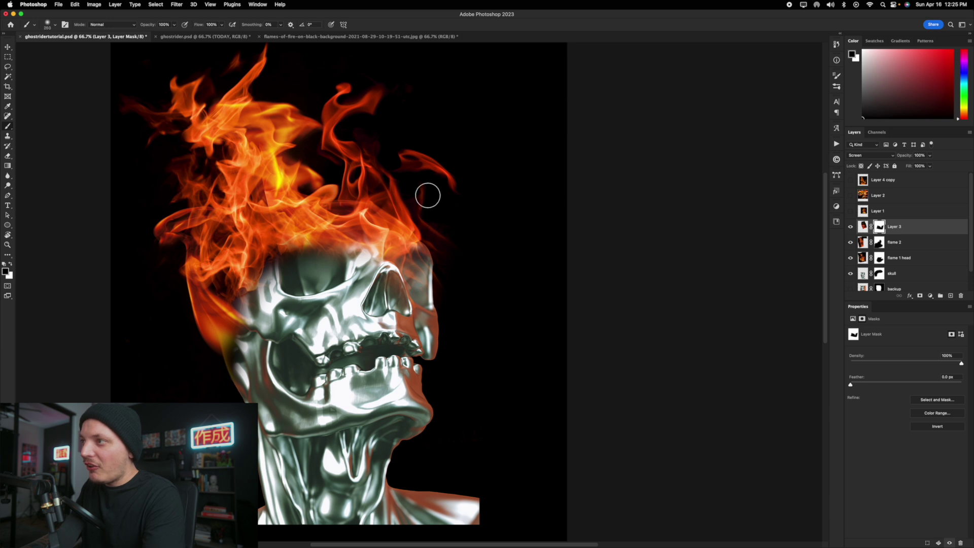
pyautogui.press('[')
pyautogui.press('[')
pyautogui.moveTo(428, 195)
pyautogui.mouseDown()
pyautogui.moveTo(445, 235)
pyautogui.moveTo(442, 264)
pyautogui.moveTo(431, 256)
pyautogui.moveTo(435, 244)
pyautogui.moveTo(436, 318)
pyautogui.moveTo(419, 303)
pyautogui.moveTo(433, 272)
pyautogui.moveTo(387, 274)
pyautogui.moveTo(416, 255)
pyautogui.moveTo(384, 266)
pyautogui.mouseUp()
pyautogui.press(']')
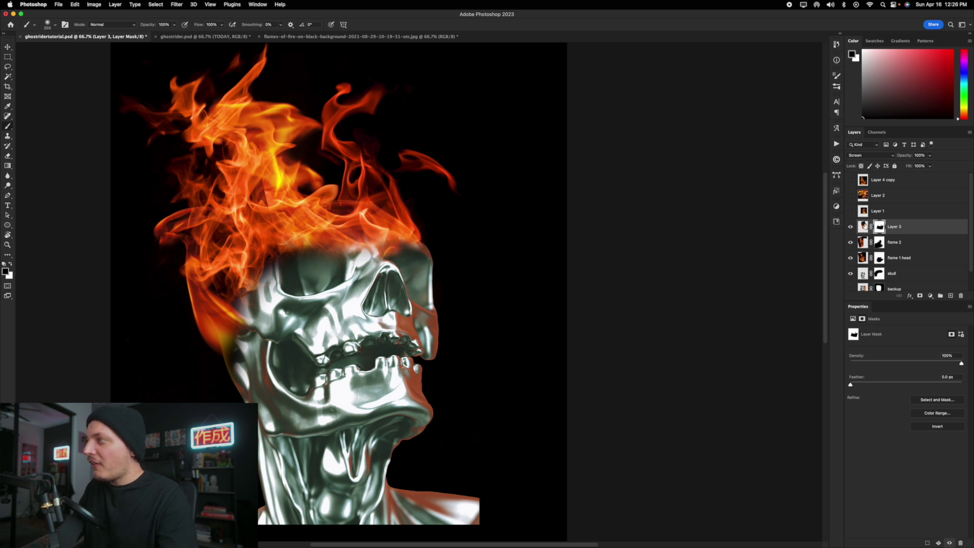
# - Paint black with a larger brush on the skull's layer mask to fade out the shoulders and neck base
pyautogui.scroll(-1, 882, 277)
pyautogui.click(879, 256)
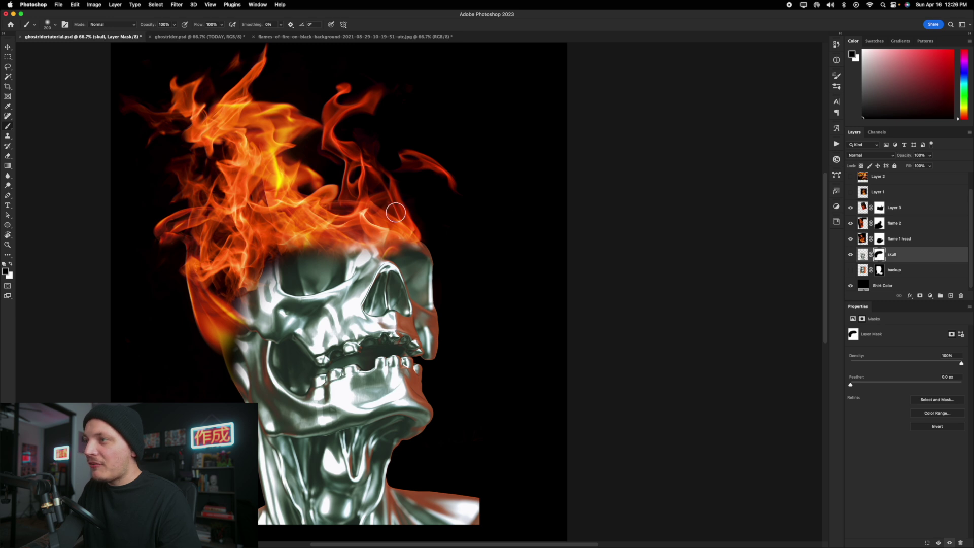
pyautogui.press('x')
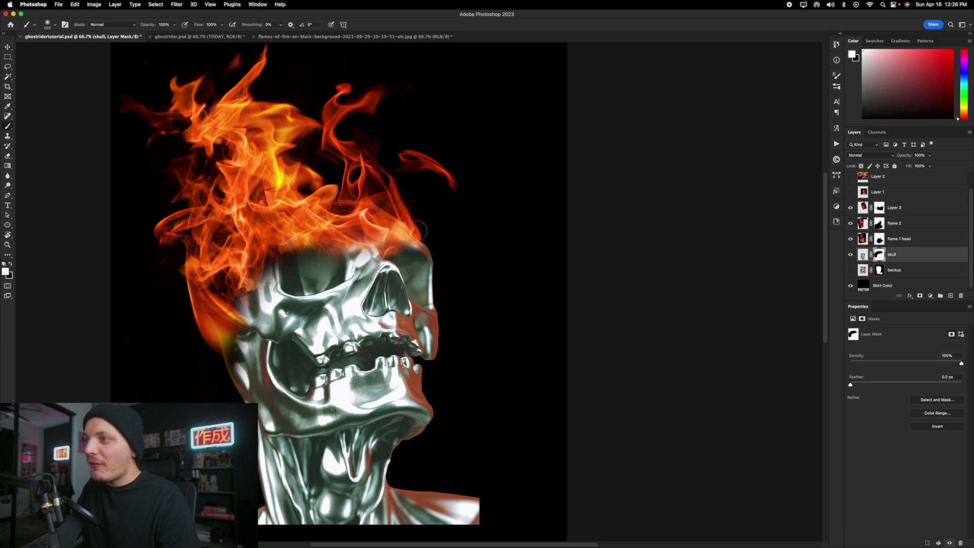
pyautogui.press('x')
pyautogui.hotkey('alt', ']')
pyautogui.hotkey('alt', ']')
pyautogui.hotkey('alt', ']')
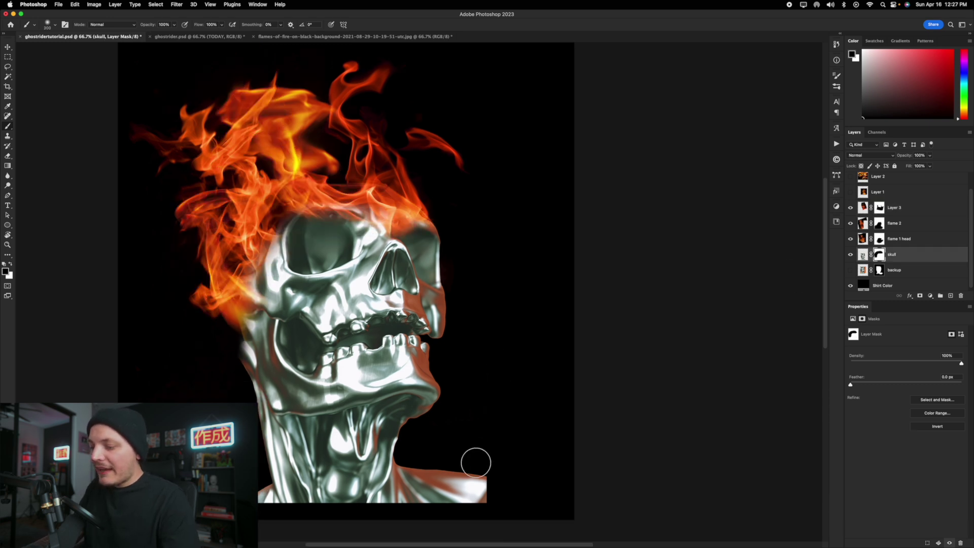
pyautogui.press(']')
pyautogui.press(']')
pyautogui.moveTo(474, 466)
pyautogui.mouseDown()
pyautogui.moveTo(394, 528)
pyautogui.moveTo(481, 485)
pyautogui.moveTo(337, 518)
pyautogui.moveTo(289, 464)
pyautogui.mouseUp()
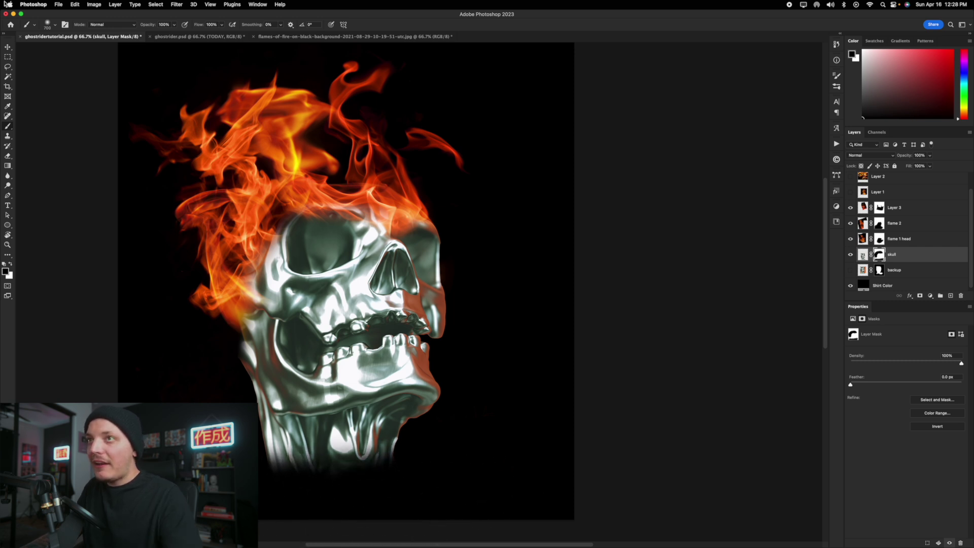
# - Make Layer 1 visible and move its fire down over the jaw and neck
pyautogui.click(9, 46)
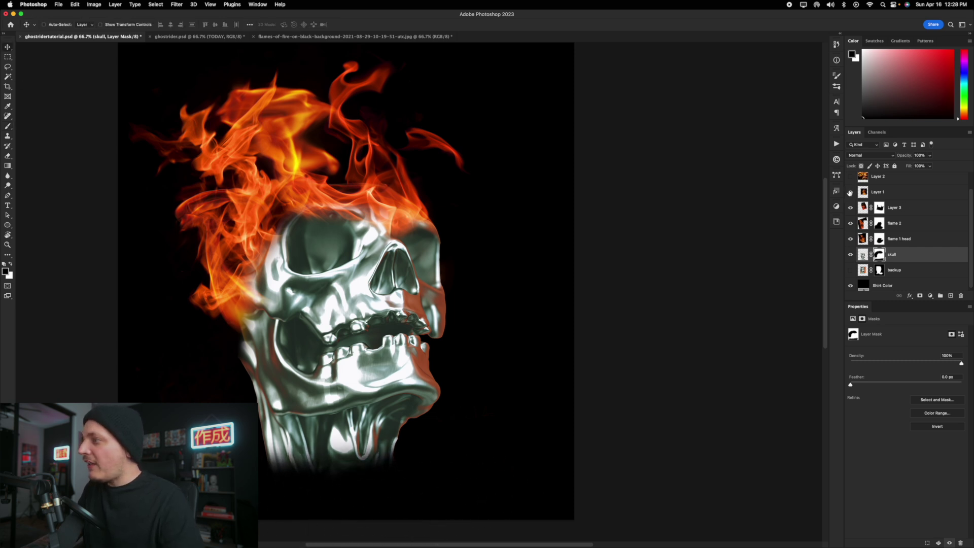
pyautogui.click(850, 192)
pyautogui.click(883, 192)
pyautogui.moveTo(387, 266); pyautogui.dragTo(308, 369)
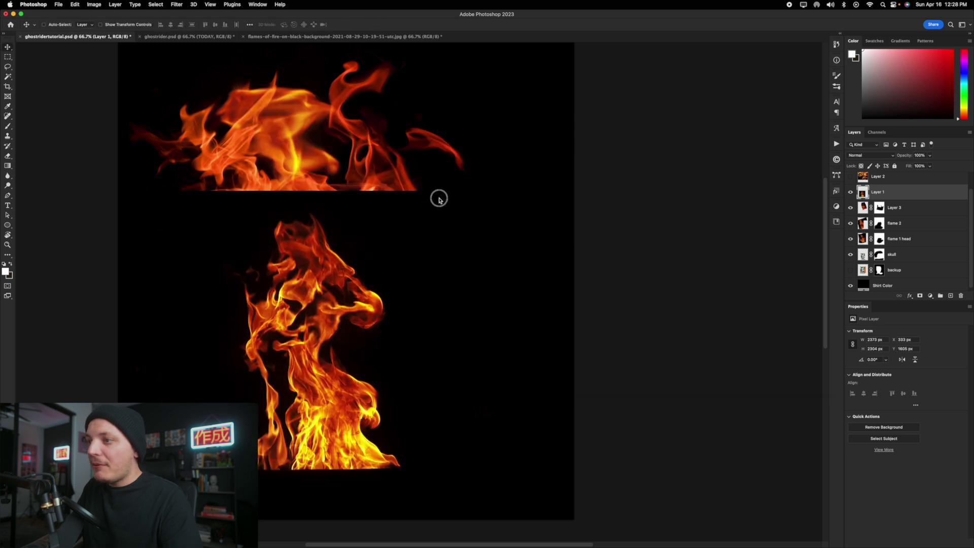
# - Rotate the Layer 1 fire about 26 degrees counterclockwise and set its blend mode to Screen
pyautogui.press('super+t')
pyautogui.moveTo(435, 202); pyautogui.dragTo(325, 154)
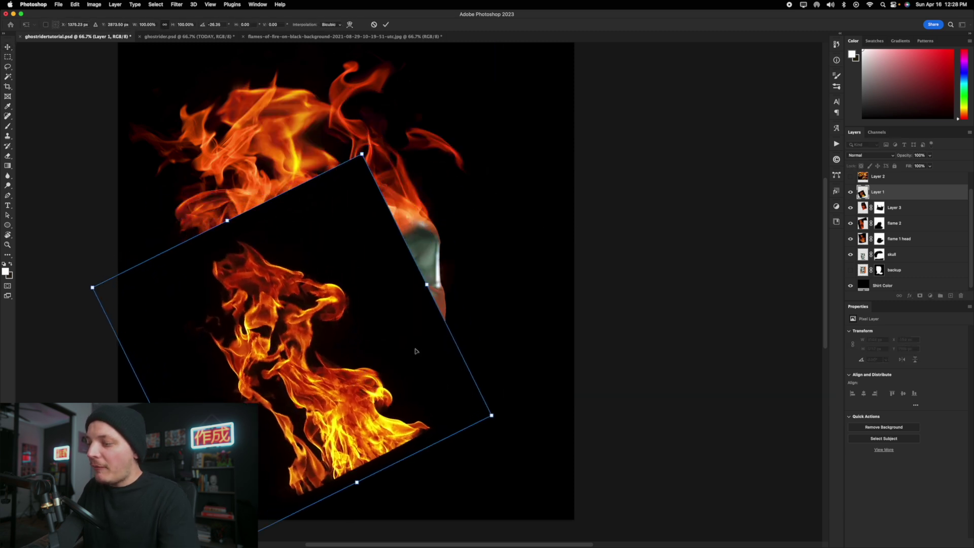
pyautogui.press('Return')
pyautogui.click(857, 156)
pyautogui.click(859, 222)
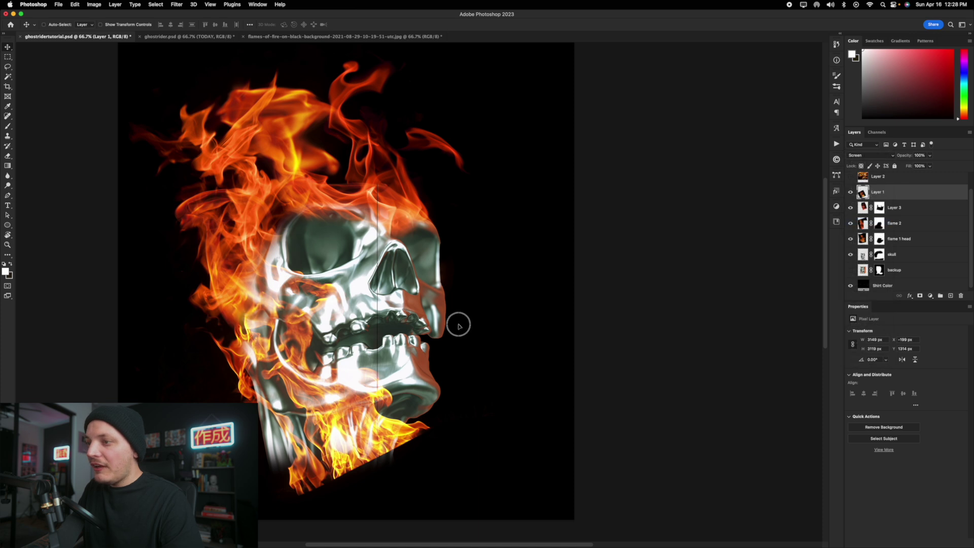
# - Move the Layer 1 fire down behind the jaw and neck and rotate it about 19 degrees further counterclockwise
pyautogui.moveTo(457, 322); pyautogui.dragTo(348, 403)
pyautogui.press('super+t')
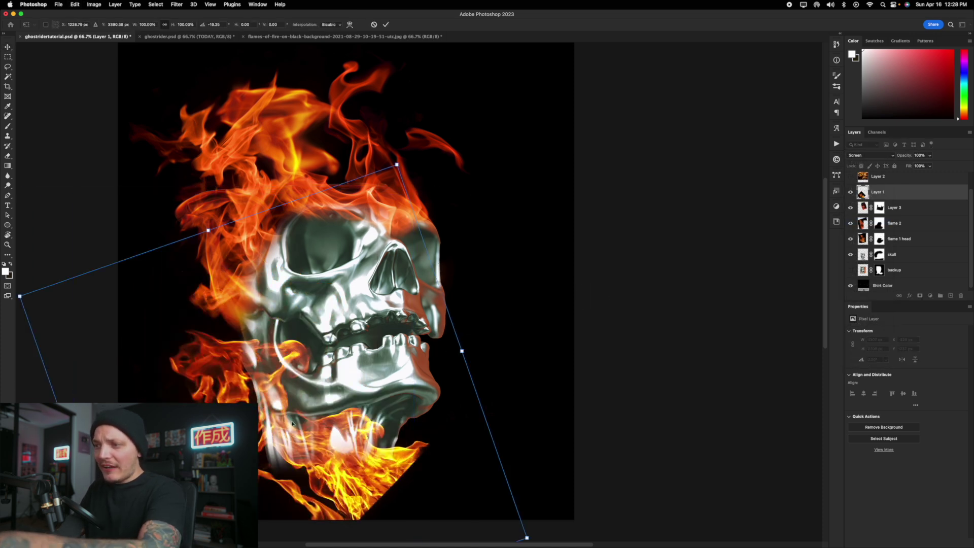
pyautogui.press('Return')
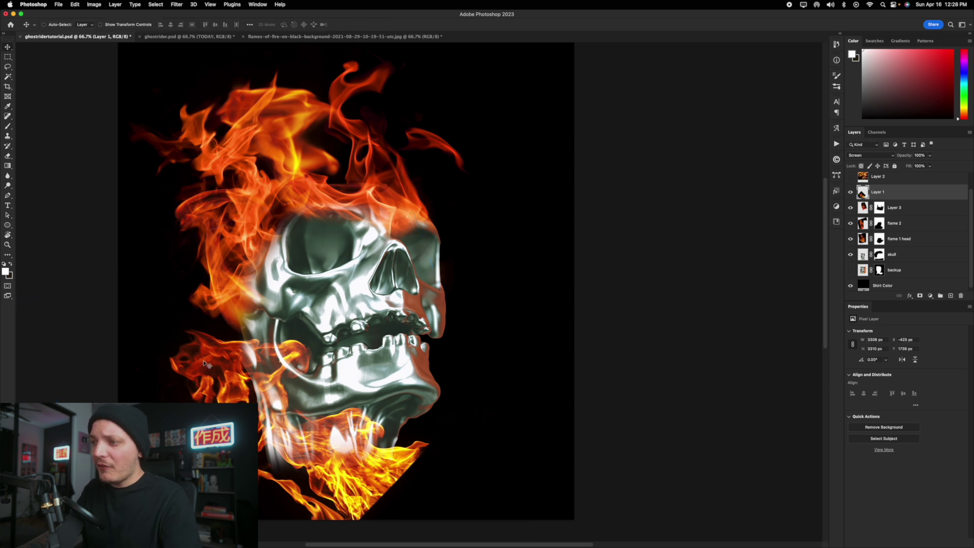
# - Warp the Layer 1 fire so it curves upward along the lower jaw and hugs the skull's neck
pyautogui.press('super+t')
pyautogui.rightClick(282, 378)
pyautogui.click(309, 414)
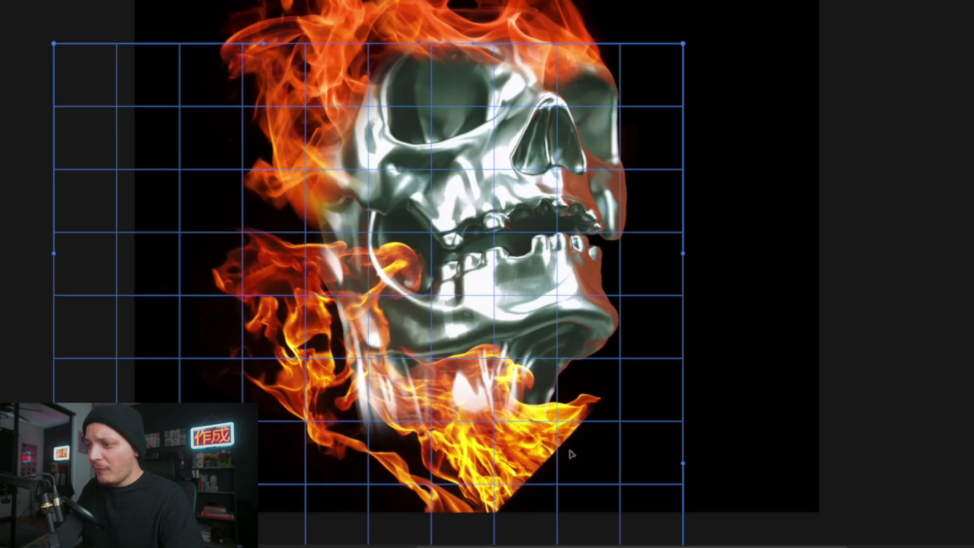
pyautogui.moveTo(472, 546); pyautogui.dragTo(471, 511)
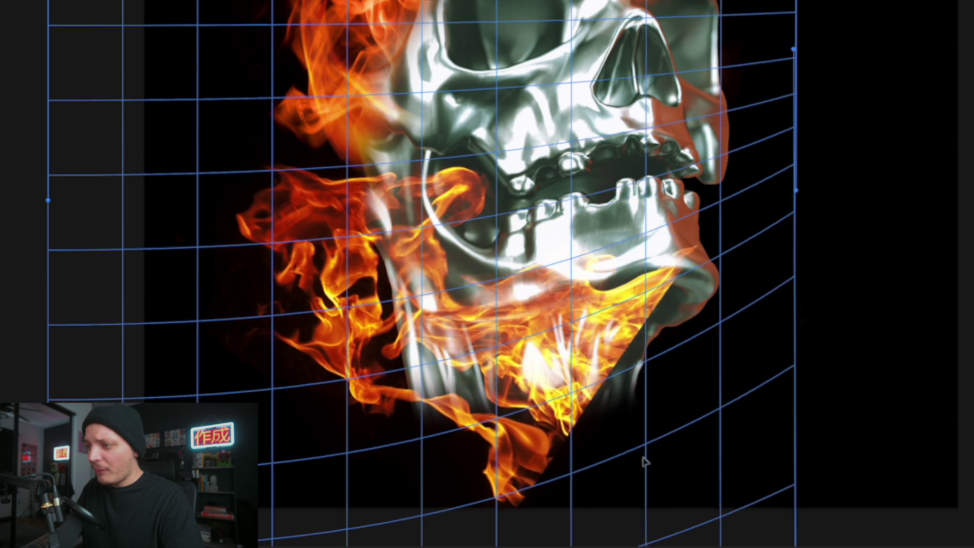
pyautogui.moveTo(603, 458); pyautogui.dragTo(669, 422)
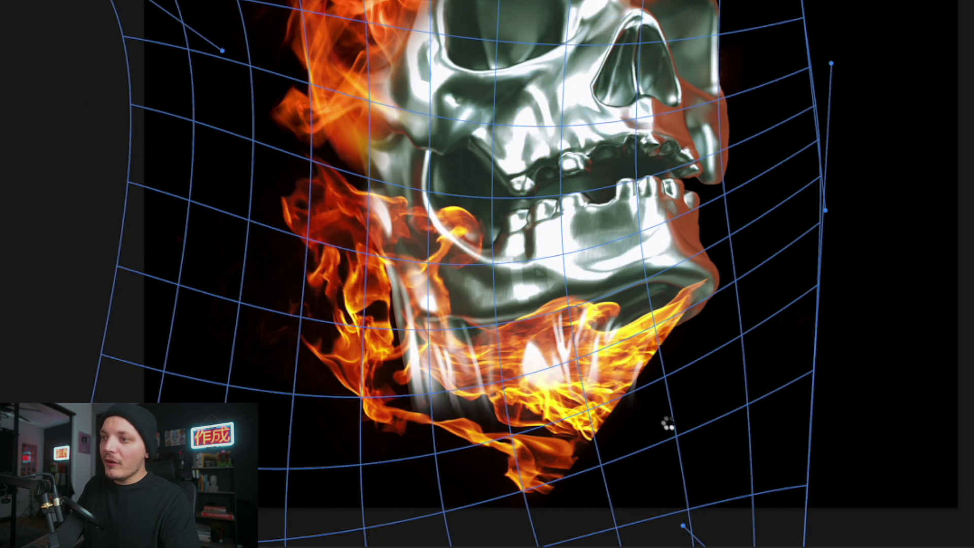
pyautogui.press('Return')
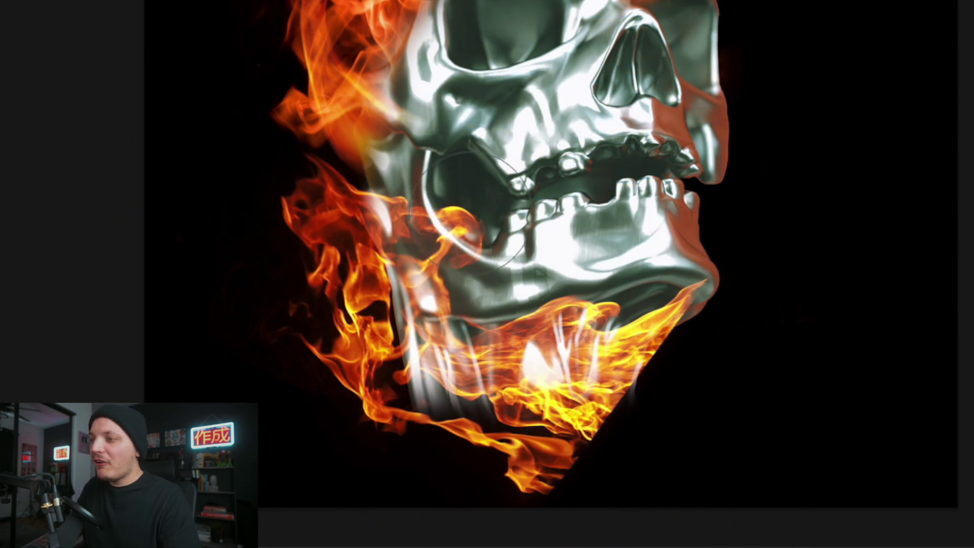
# - Paint on Layer 1's mask to hide the fire's hard edge below the chin, comparing with the layer hidden
pyautogui.moveTo(679, 304)
pyautogui.mouseDown()
pyautogui.moveTo(714, 211)
pyautogui.moveTo(701, 272)
pyautogui.moveTo(548, 431)
pyautogui.mouseUp()
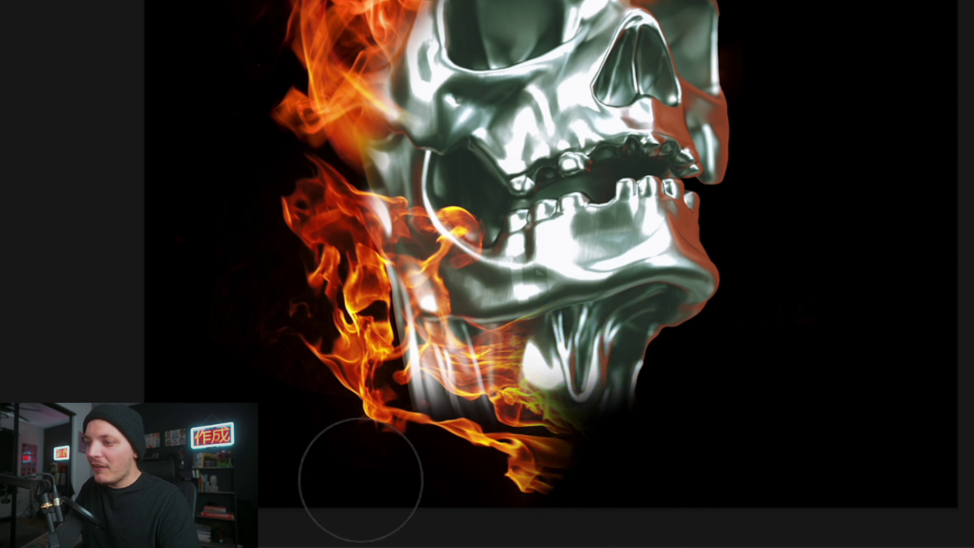
pyautogui.hotkey('ctrl', 'z')
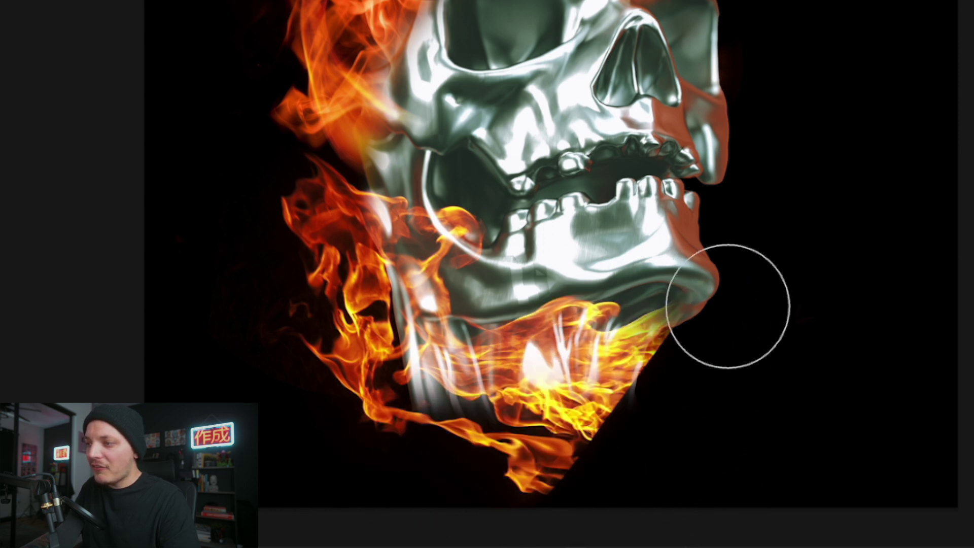
pyautogui.moveTo(728, 306)
pyautogui.mouseDown()
pyautogui.moveTo(696, 376)
pyautogui.moveTo(668, 411)
pyautogui.mouseUp()
pyautogui.hotkey('ctrl', ',')
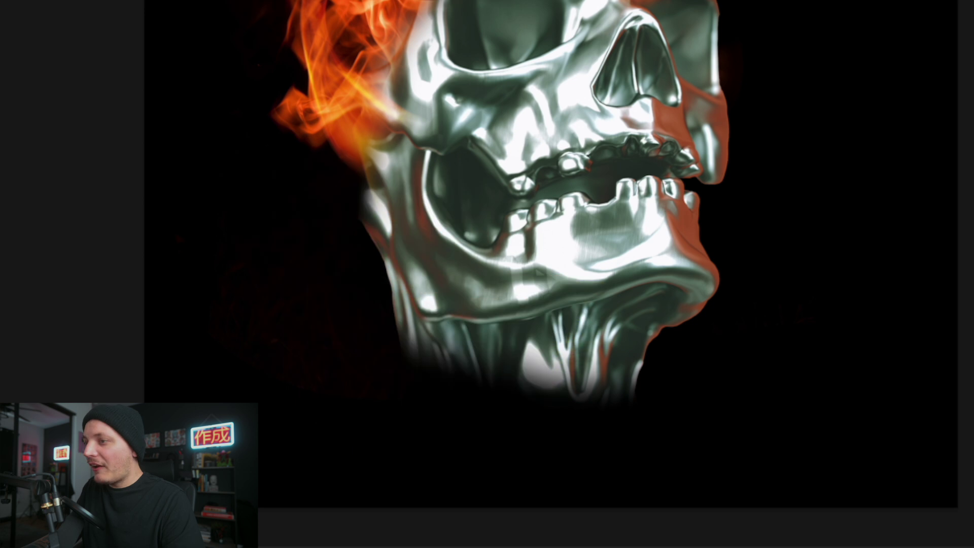
pyautogui.hotkey('ctrl', ',')
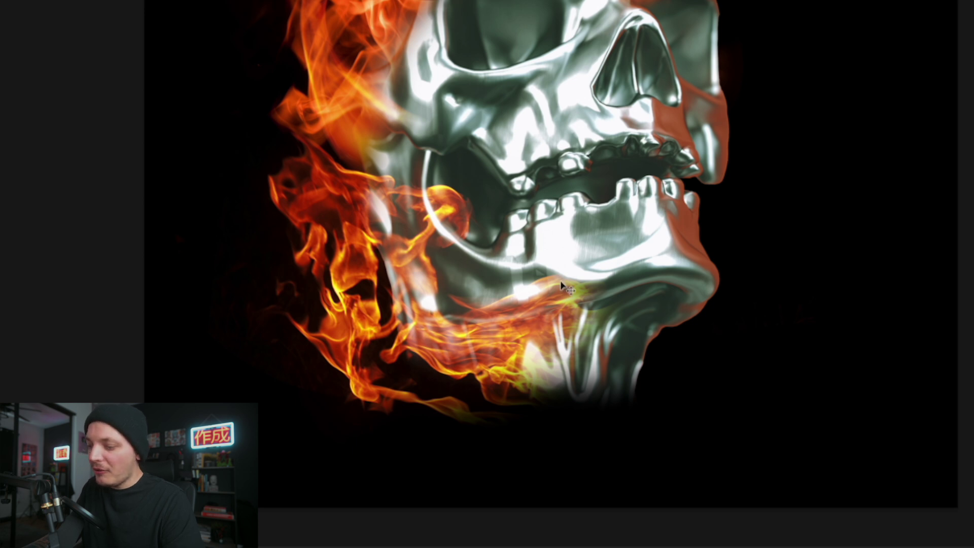
pyautogui.press('x')
pyautogui.moveTo(604, 299)
pyautogui.mouseDown()
pyautogui.moveTo(588, 269)
pyautogui.moveTo(627, 281)
pyautogui.moveTo(433, 281)
pyautogui.mouseUp()
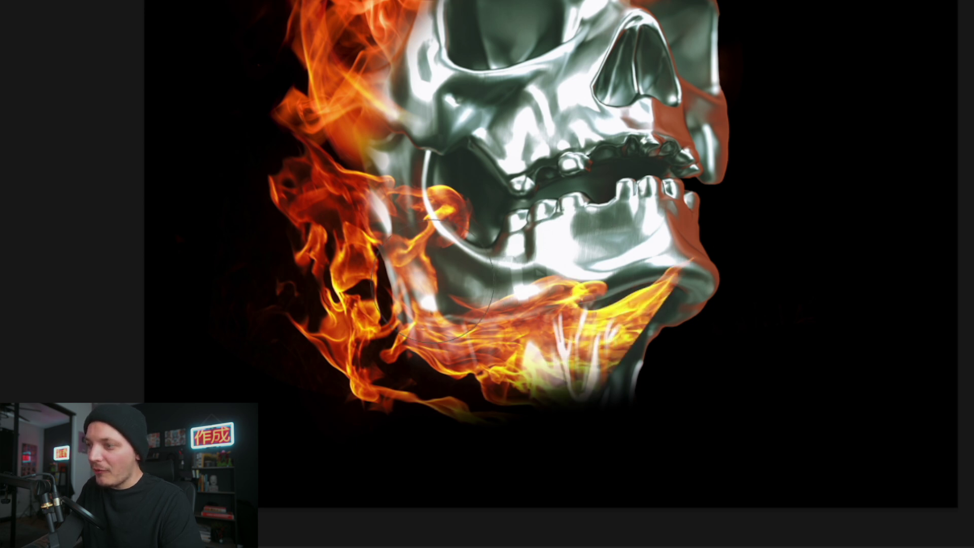
pyautogui.hotkey('ctrl', 'z')
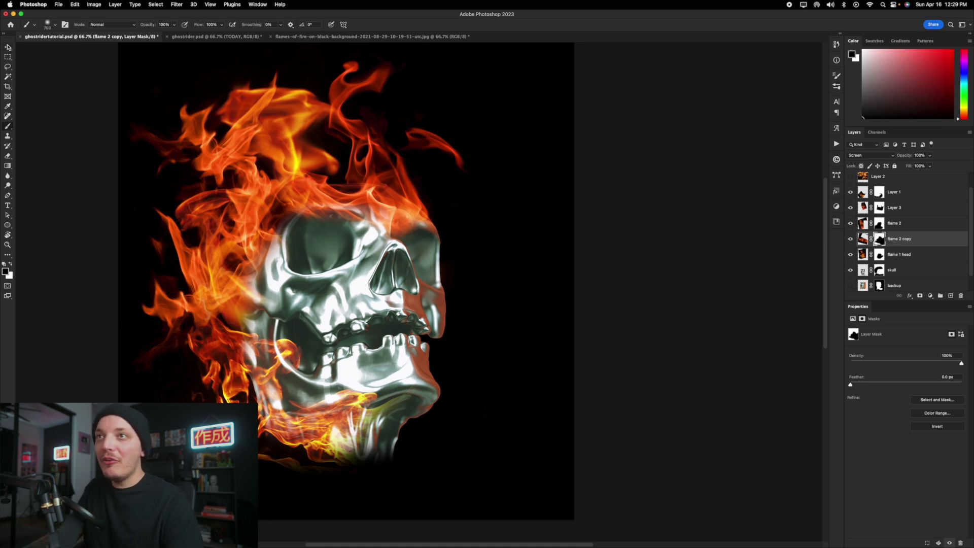
# - Duplicate the masked Layer 3 flame and place the copy below the jaw
pyautogui.press('v')
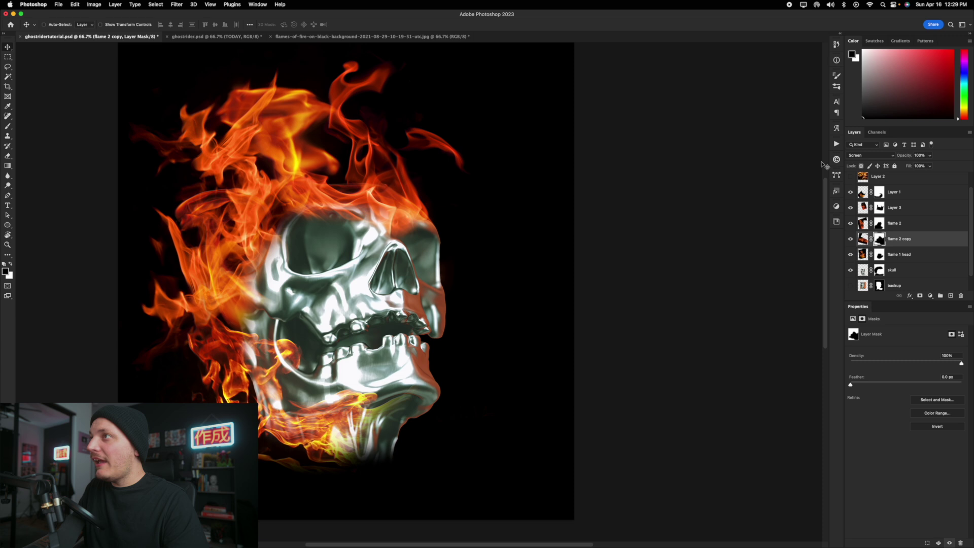
pyautogui.click(850, 208)
pyautogui.click(850, 208)
pyautogui.click(924, 212)
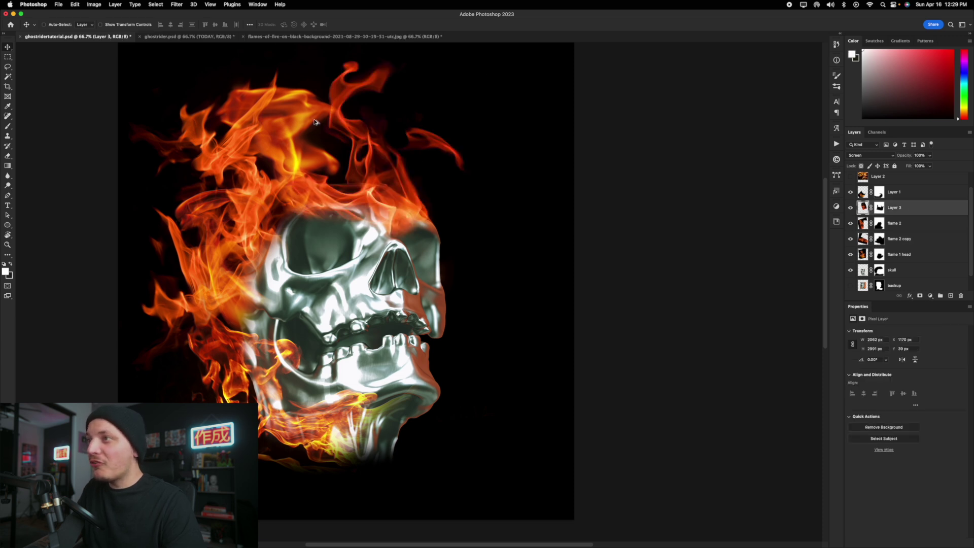
pyautogui.moveTo(278, 289); pyautogui.dragTo(369, 360)
# - Rotate the Layer 3 copy flame about 94 degrees counterclockwise and position it under the chin and neck
pyautogui.press('super+t')
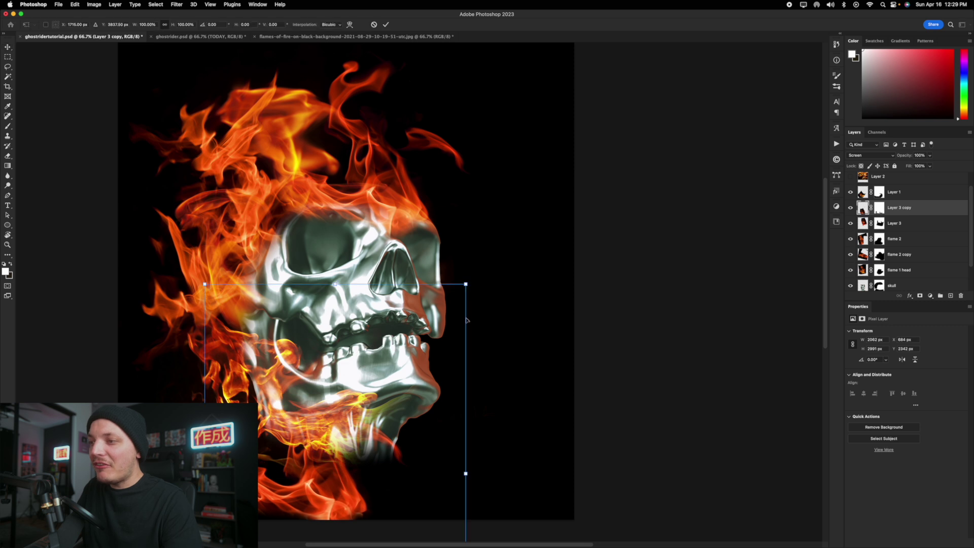
pyautogui.moveTo(531, 289); pyautogui.dragTo(267, 222)
pyautogui.moveTo(365, 416); pyautogui.dragTo(318, 351)
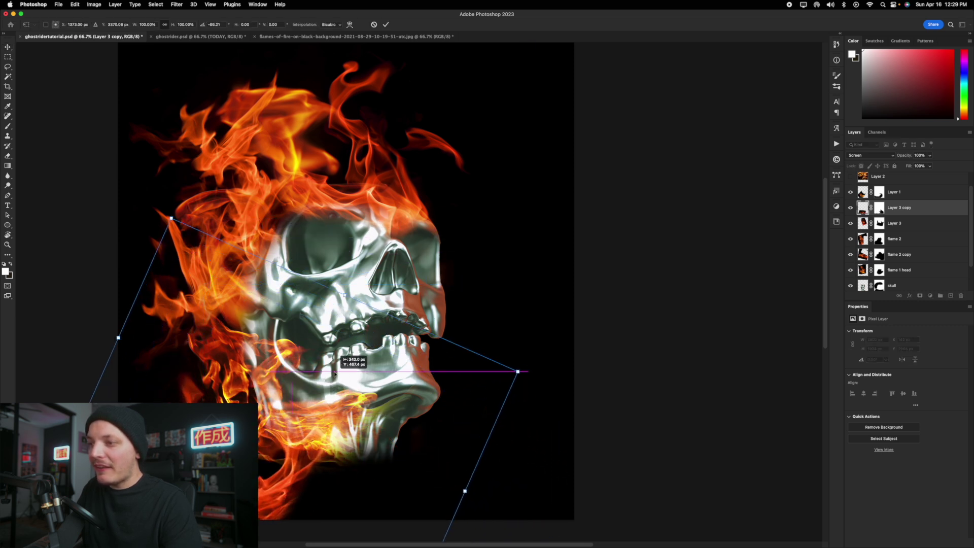
pyautogui.moveTo(342, 314); pyautogui.dragTo(391, 318)
pyautogui.moveTo(456, 311); pyautogui.dragTo(451, 361)
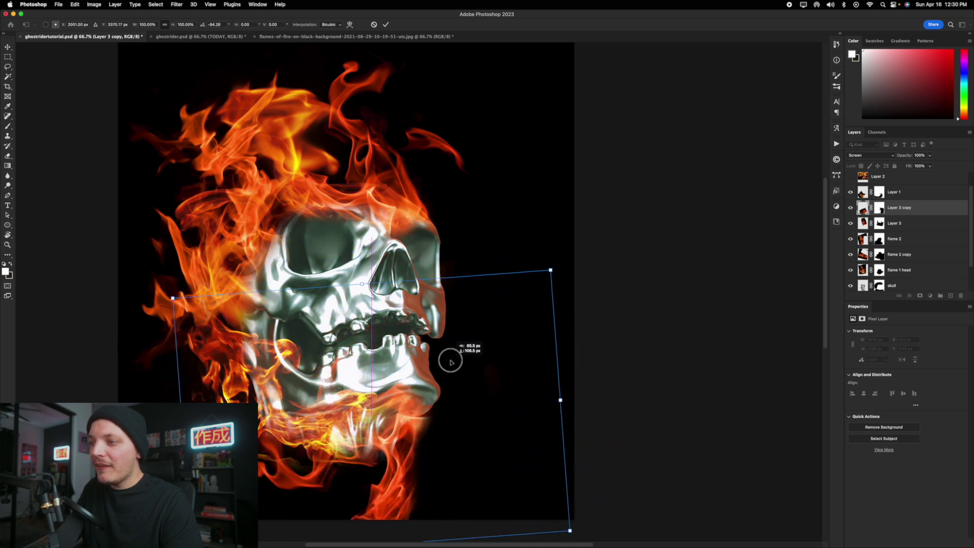
pyautogui.press('Return')
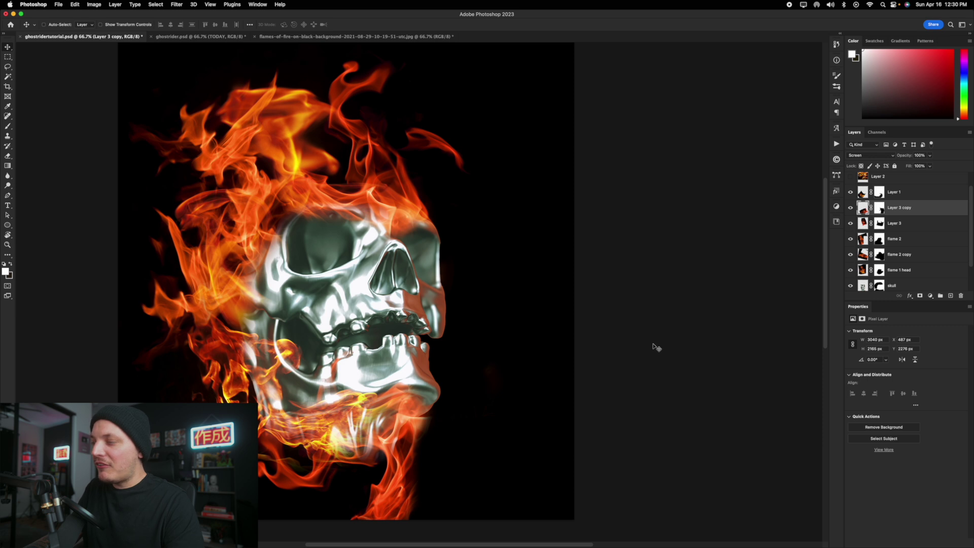
# - Paint black on the Layer 3 copy's mask to remove the flame tail below the neck and clean the chin edge
pyautogui.click(880, 207)
pyautogui.press('b')
pyautogui.press('x')
pyautogui.moveTo(388, 504)
pyautogui.mouseDown()
pyautogui.moveTo(460, 443)
pyautogui.moveTo(410, 466)
pyautogui.moveTo(404, 456)
pyautogui.moveTo(440, 450)
pyautogui.moveTo(387, 525)
pyautogui.moveTo(370, 532)
pyautogui.moveTo(446, 495)
pyautogui.mouseUp()
pyautogui.press('super+z')
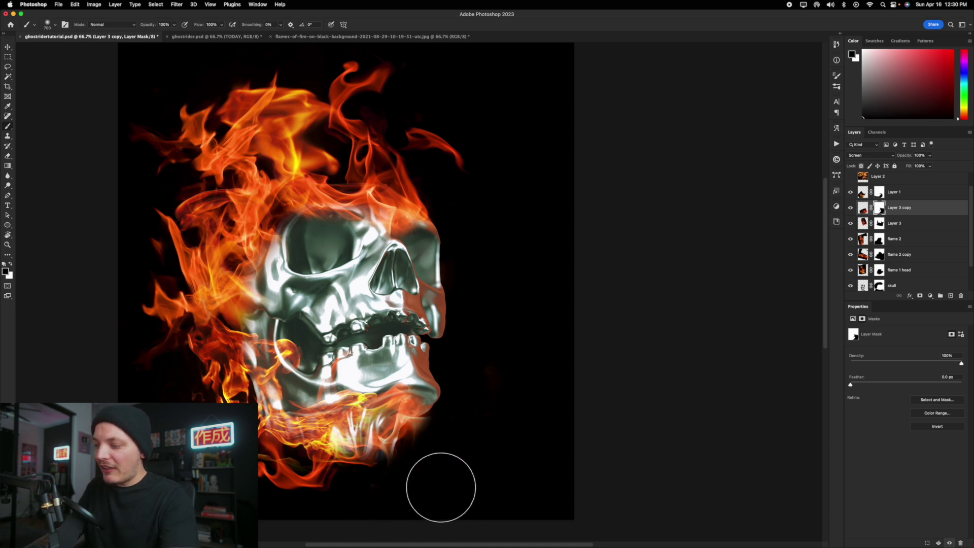
pyautogui.press('[')
pyautogui.moveTo(442, 411); pyautogui.dragTo(438, 420)
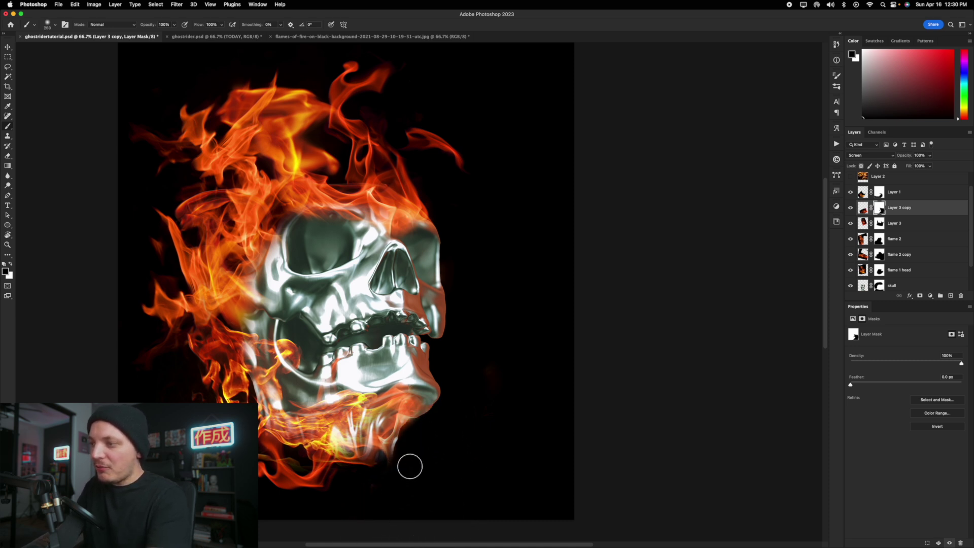
pyautogui.press(']')
pyautogui.press(']')
pyautogui.press(']')
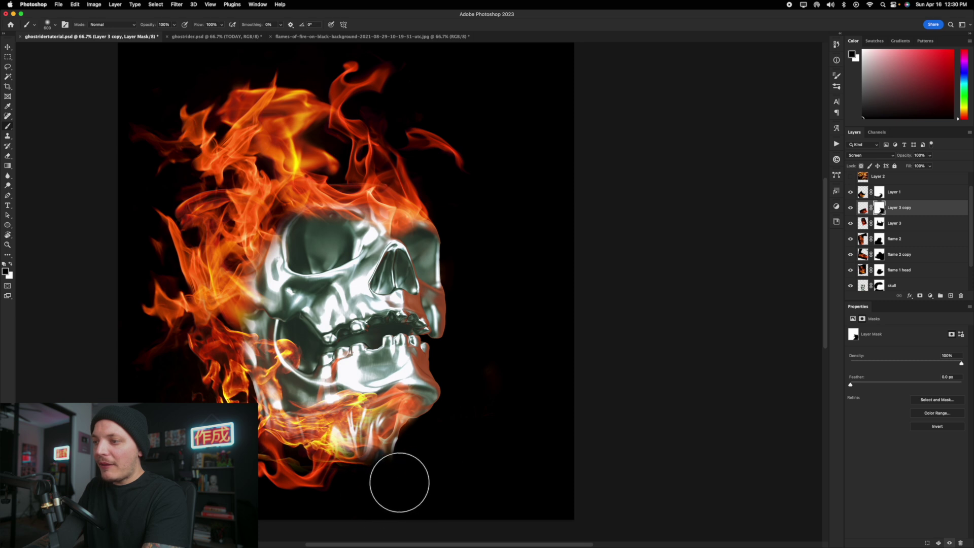
# - Touch up the skull's layer mask with black at the front base of the neck
pyautogui.scroll(-2, 875, 279)
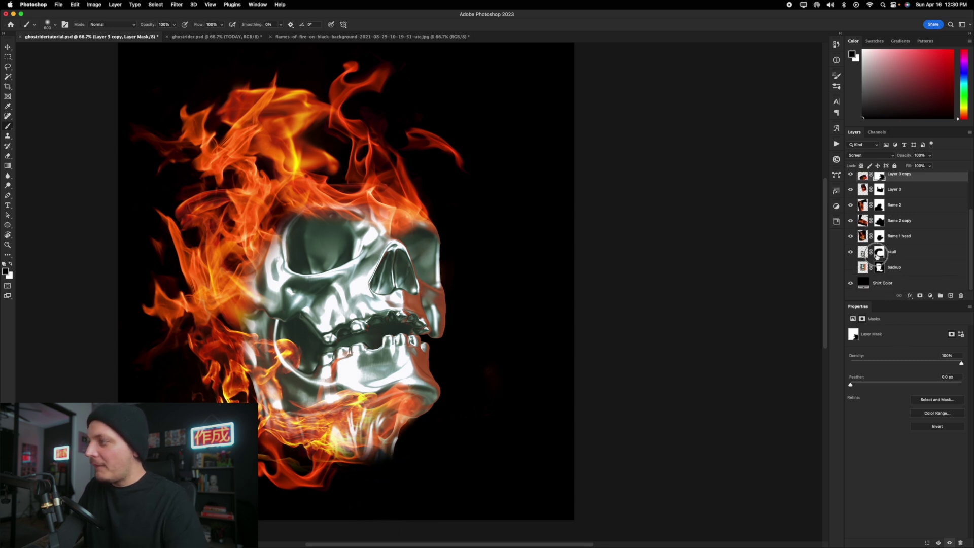
pyautogui.click(878, 252)
pyautogui.moveTo(413, 467)
pyautogui.mouseDown()
pyautogui.moveTo(364, 481)
pyautogui.moveTo(407, 462)
pyautogui.mouseUp()
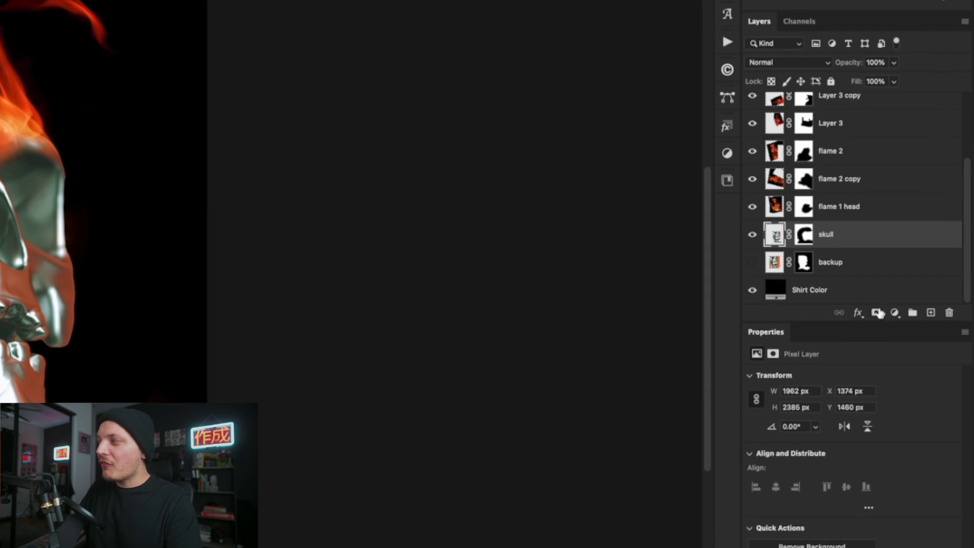
# - Add a Hue/Saturation adjustment above the skull layer with Colorize on, hue 18 and saturation 100
pyautogui.click(894, 313)
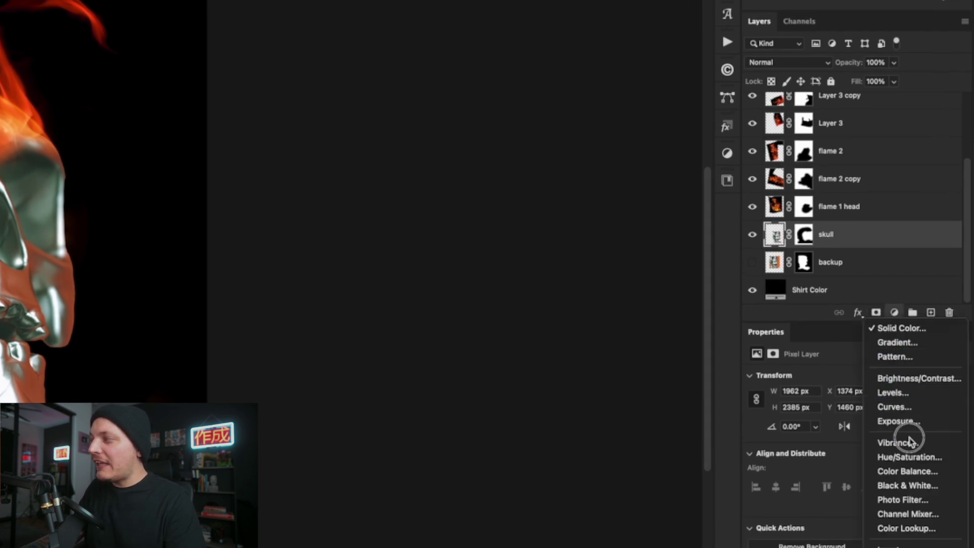
pyautogui.click(911, 458)
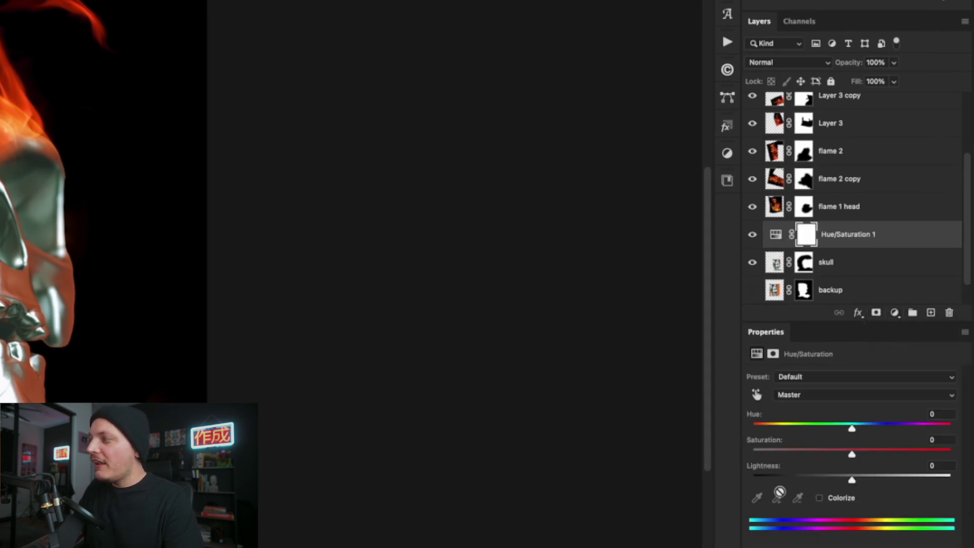
pyautogui.click(820, 498)
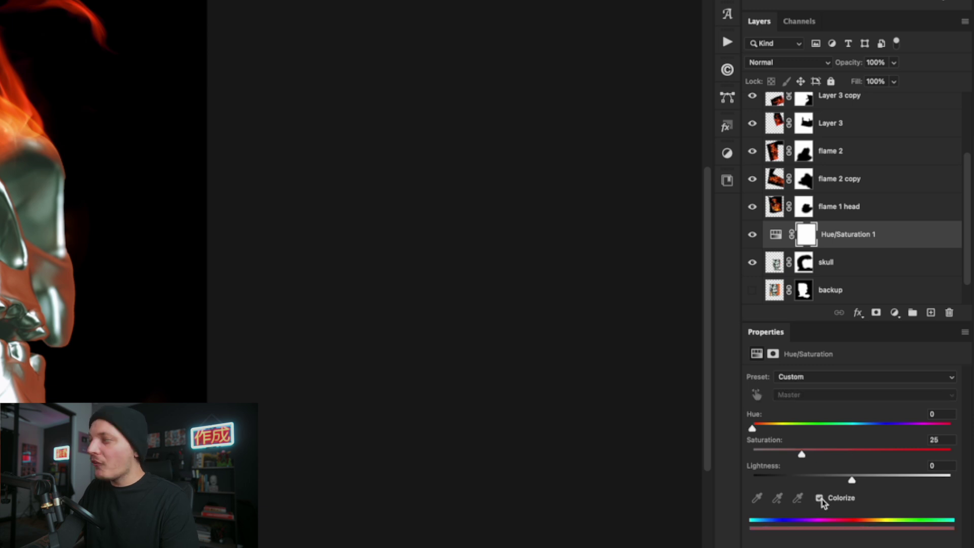
pyautogui.moveTo(861, 453); pyautogui.dragTo(957, 453)
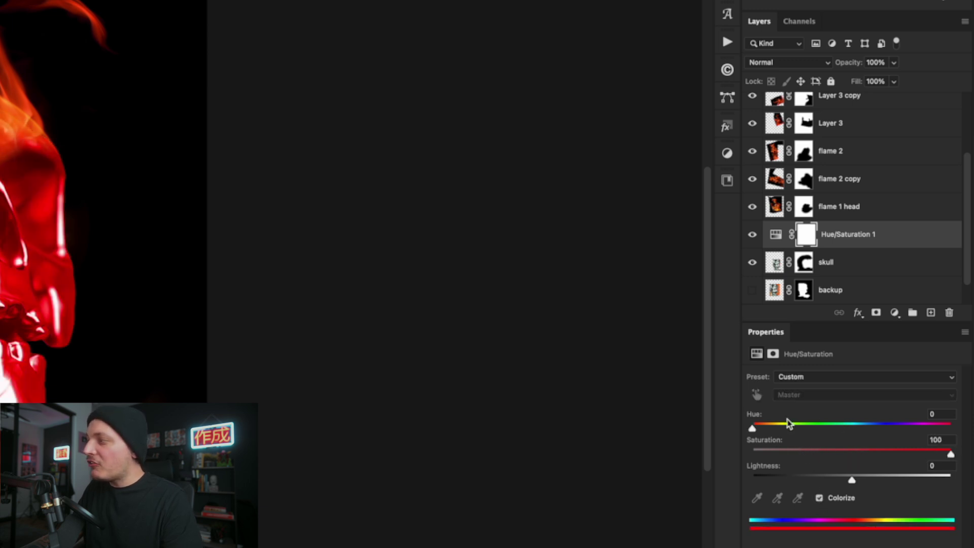
pyautogui.moveTo(752, 428); pyautogui.dragTo(761, 431)
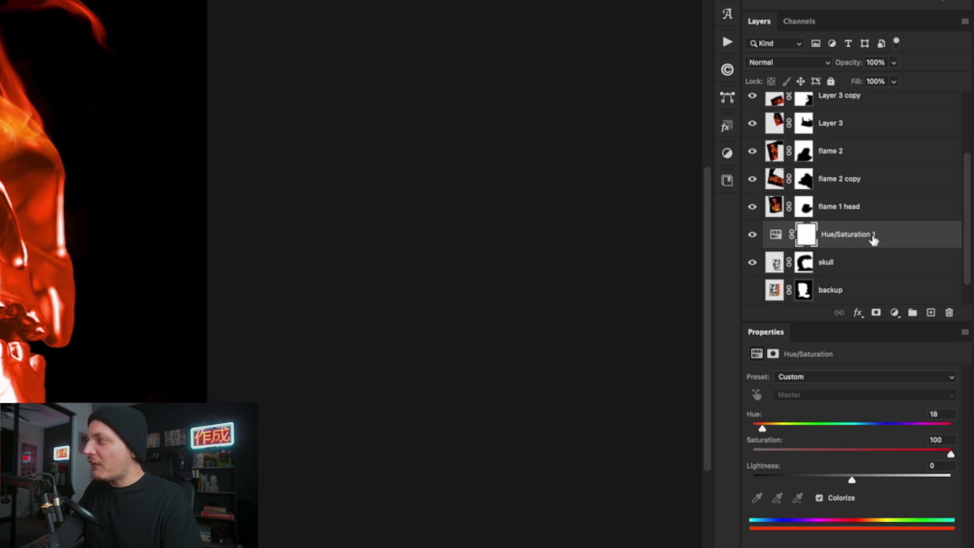
# - Invert the Hue/Saturation mask and paint white along the jaw and back of the skull to add orange reflections
pyautogui.click(805, 235)
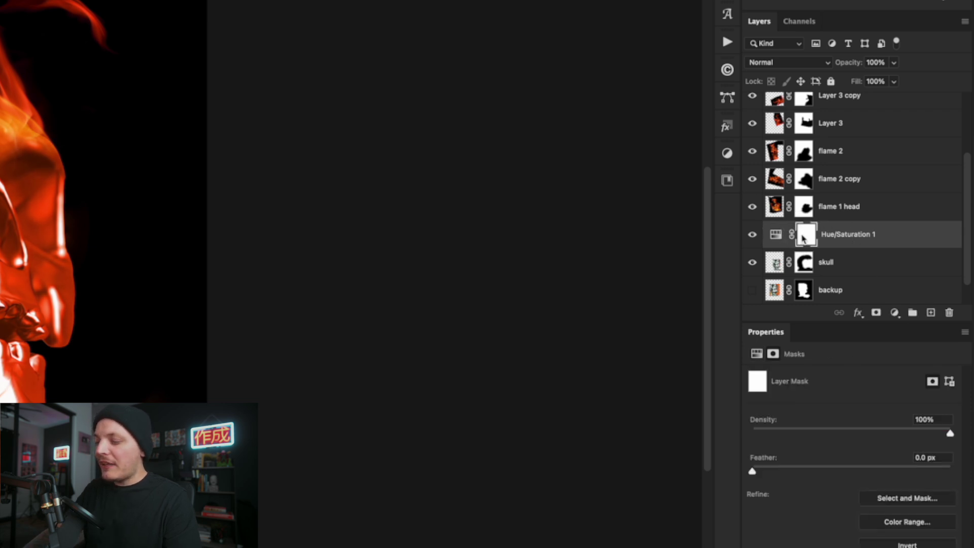
pyautogui.hotkey('ctrl', 'i')
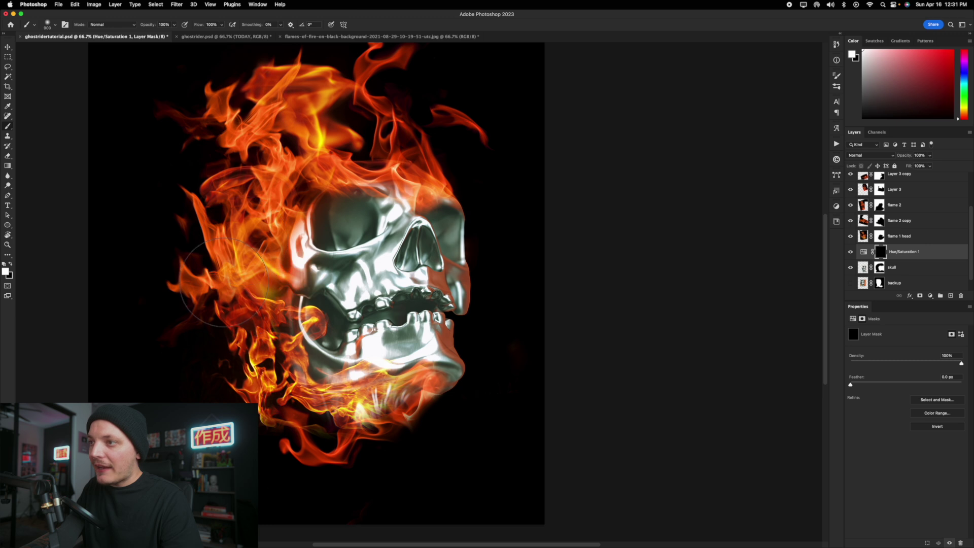
pyautogui.moveTo(291, 436)
pyautogui.mouseDown()
pyautogui.moveTo(385, 431)
pyautogui.moveTo(421, 415)
pyautogui.mouseUp()
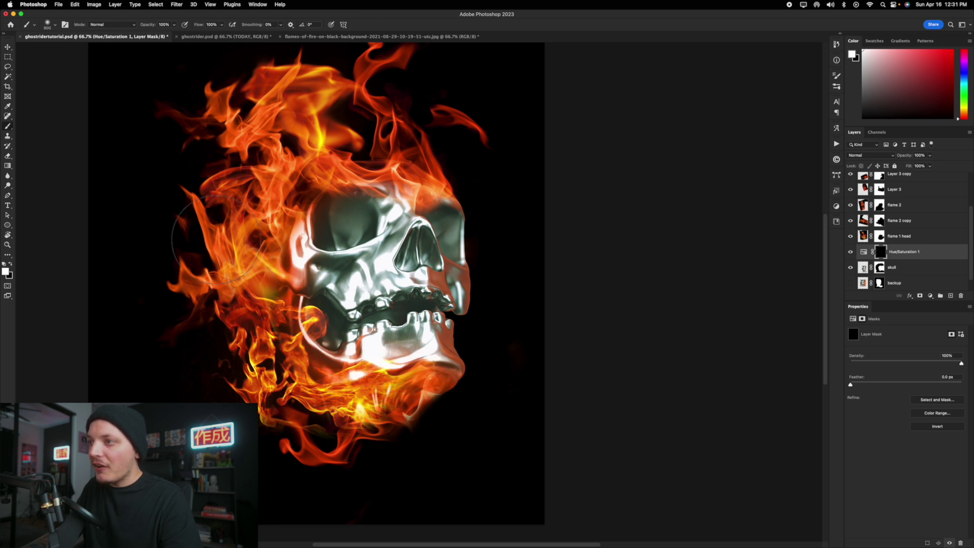
# - Paint the Hue/Saturation mask around the eye socket and brow, tinting the brow orange and clearing the socket's lower edge
pyautogui.press('p')
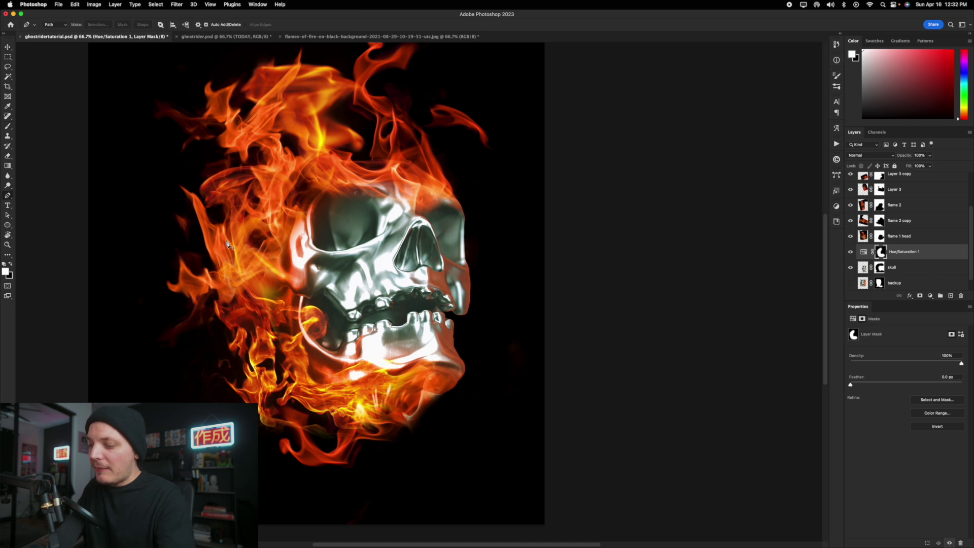
pyautogui.press('b')
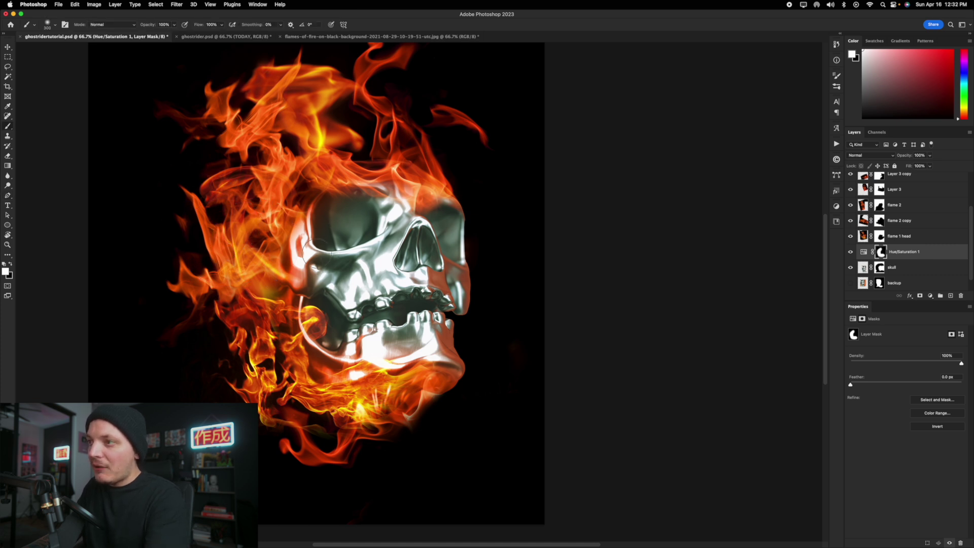
pyautogui.moveTo(332, 251); pyautogui.dragTo(369, 238)
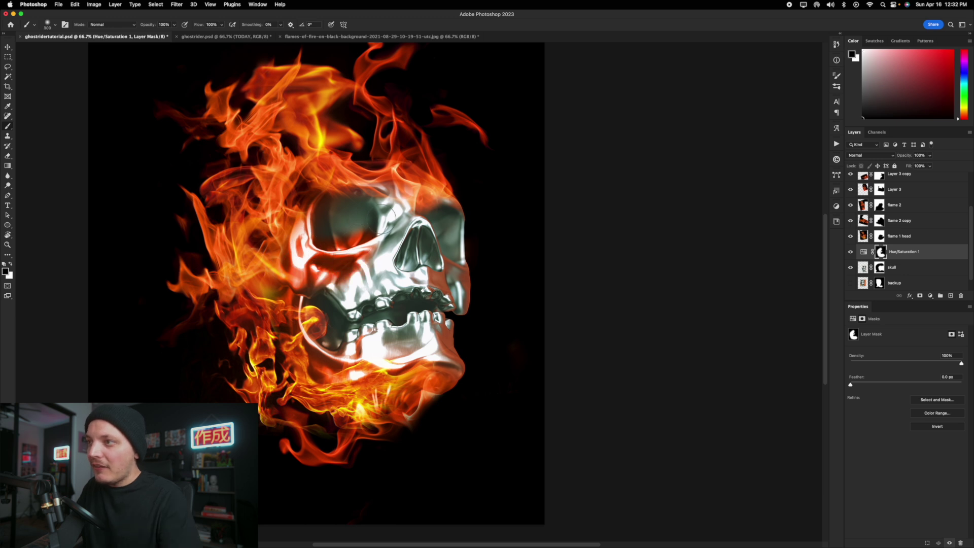
pyautogui.moveTo(388, 237); pyautogui.dragTo(375, 202)
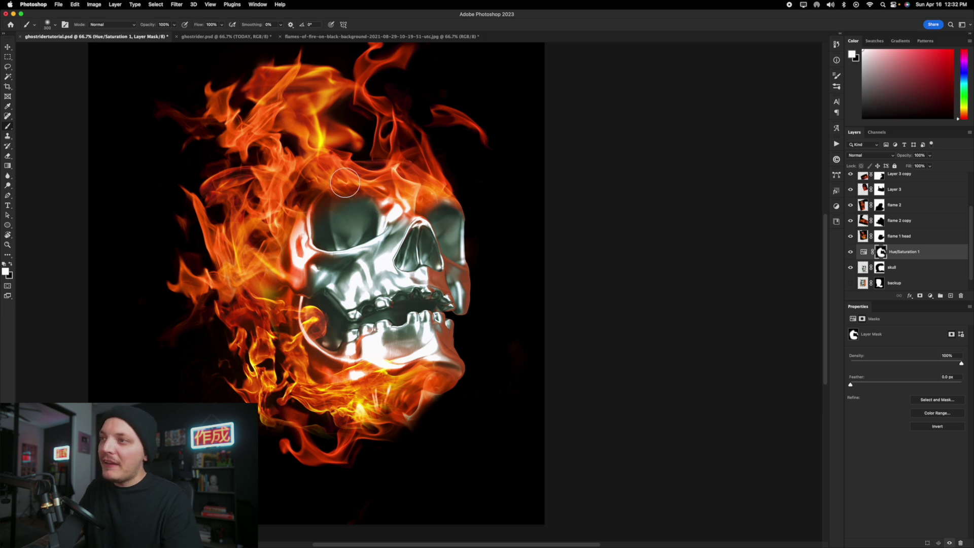
# - Paint black on the Hue/Saturation mask over the cheek below the eye socket with a larger 1000 px brush
pyautogui.press('x')
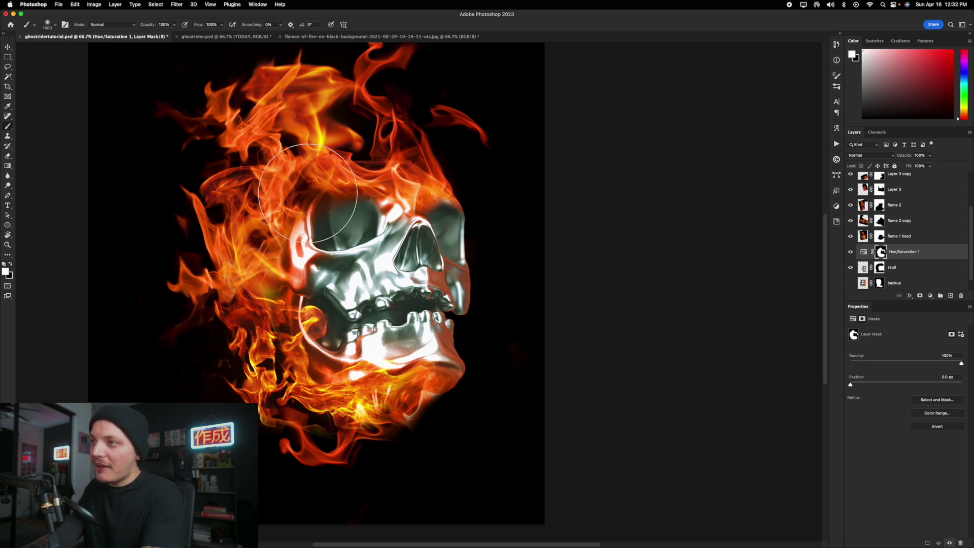
pyautogui.press(']')
pyautogui.press(']')
pyautogui.press(']')
pyautogui.moveTo(351, 256); pyautogui.dragTo(346, 254)
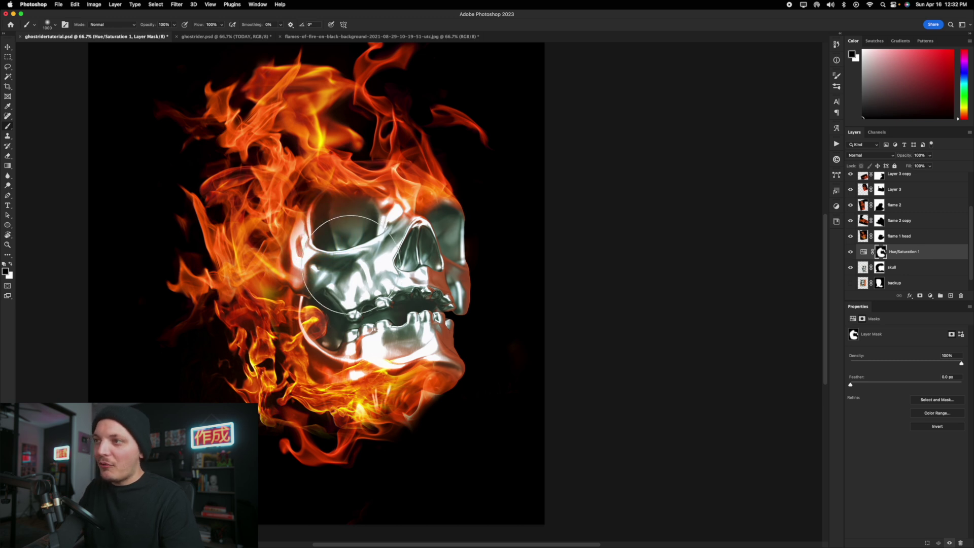
# - Paint white on the Hue/Saturation mask along the lower jaw, teeth and nose rim to add more orange reflections
pyautogui.press('x')
pyautogui.press('x')
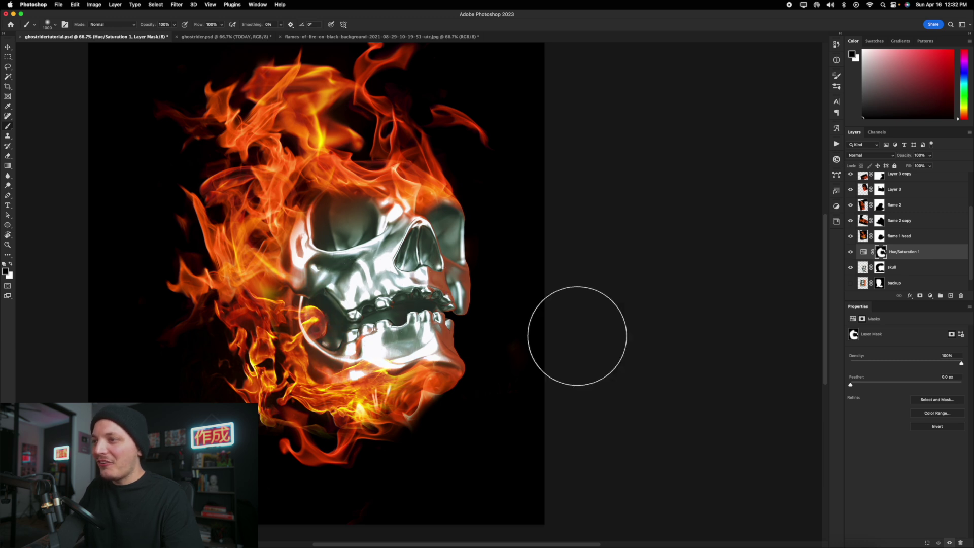
pyautogui.press('x')
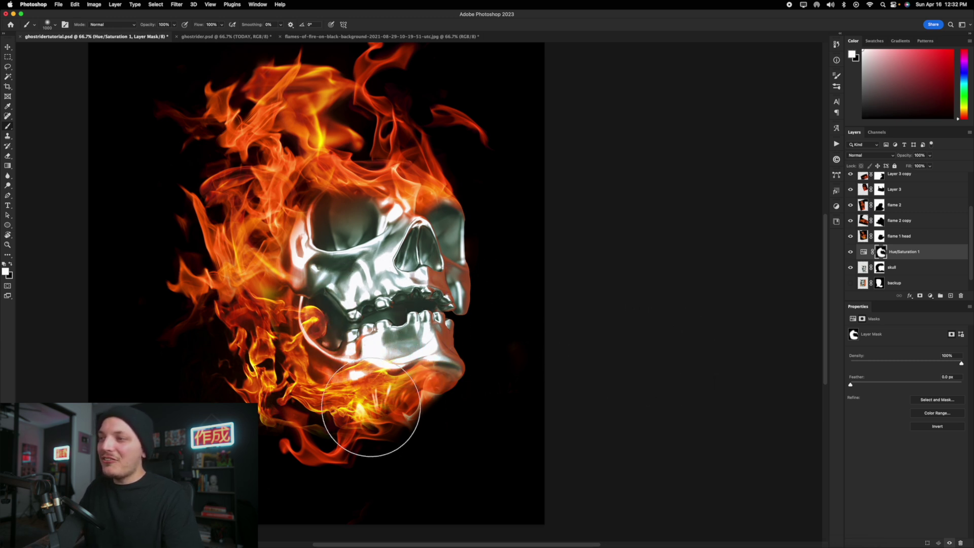
pyautogui.moveTo(303, 410)
pyautogui.mouseDown()
pyautogui.moveTo(243, 337)
pyautogui.moveTo(305, 325)
pyautogui.moveTo(296, 317)
pyautogui.moveTo(441, 252)
pyautogui.moveTo(385, 238)
pyautogui.moveTo(432, 264)
pyautogui.moveTo(337, 324)
pyautogui.moveTo(435, 238)
pyautogui.moveTo(414, 238)
pyautogui.moveTo(408, 254)
pyautogui.moveTo(403, 237)
pyautogui.moveTo(428, 244)
pyautogui.moveTo(393, 231)
pyautogui.mouseUp()
pyautogui.press('x')
pyautogui.press('x')
pyautogui.press('[')
pyautogui.press('[')
pyautogui.press('[')
pyautogui.press('x')
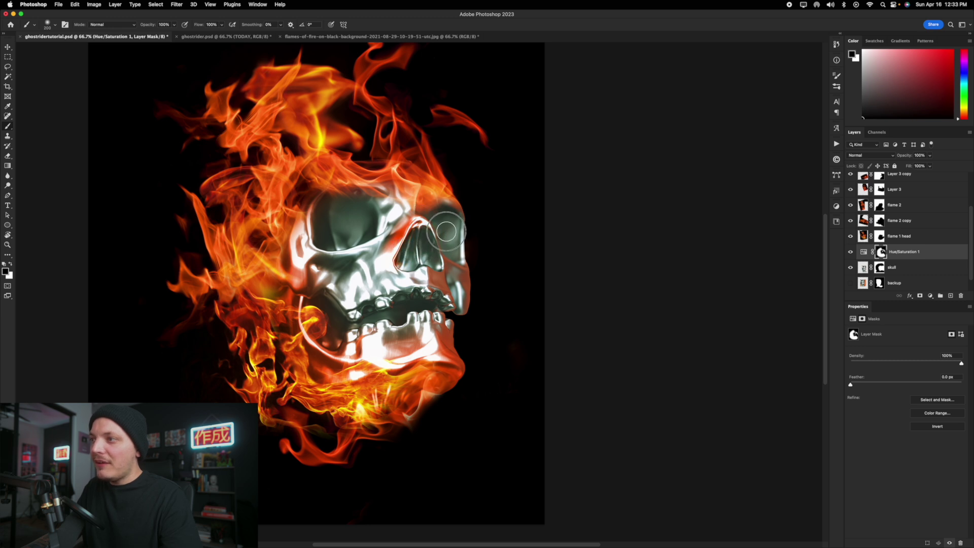
# - Paint white on the Hue/Saturation mask over the far eye socket with an 800 px brush to tint it orange
pyautogui.press('x')
pyautogui.press(']')
pyautogui.press(']')
pyautogui.press(']')
pyautogui.press(']')
pyautogui.press(']')
pyautogui.press(']')
pyautogui.press(']')
pyautogui.click(401, 218)
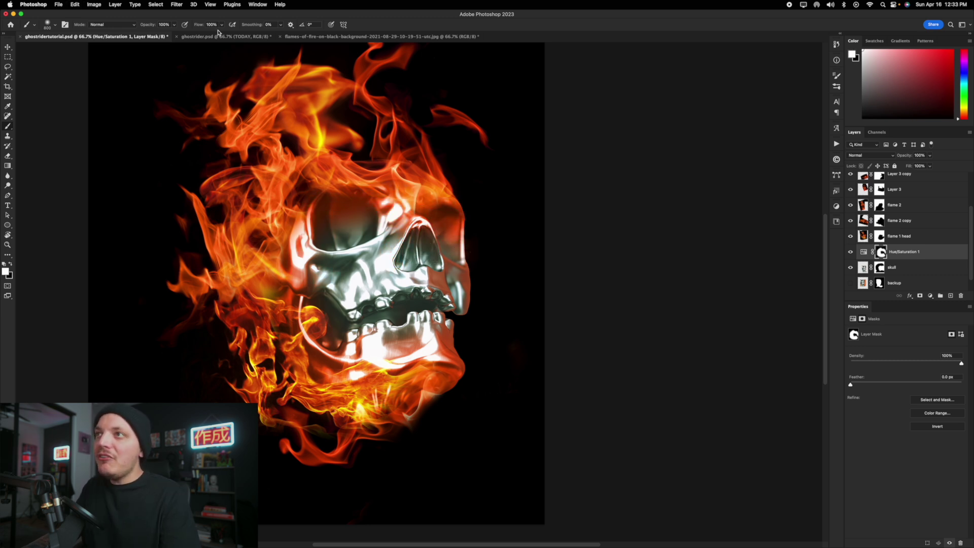
# - Lower the brush flow to 33% and softly paint white on the mask over the near eye socket with a larger brush
pyautogui.click(293, 178)
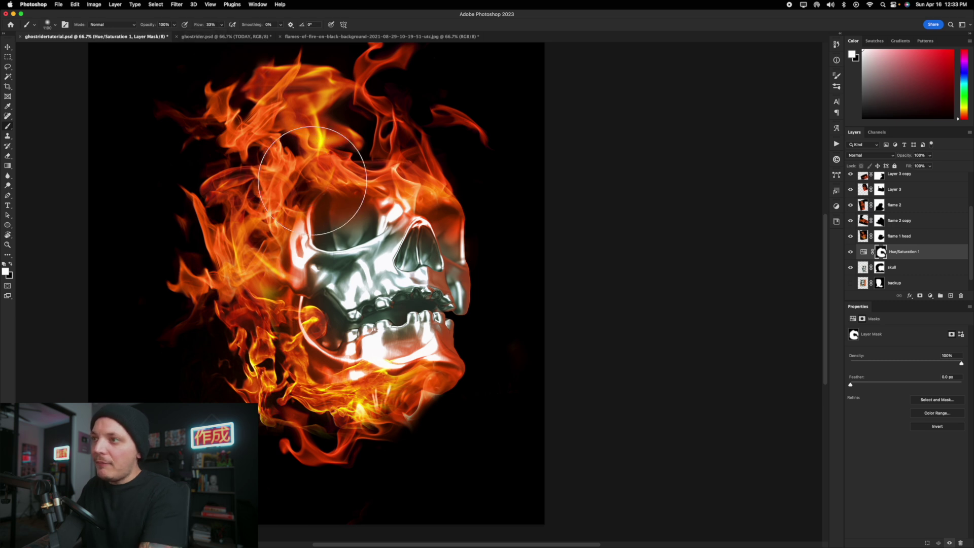
pyautogui.press(']')
pyautogui.press(']')
pyautogui.press(']')
pyautogui.press('x')
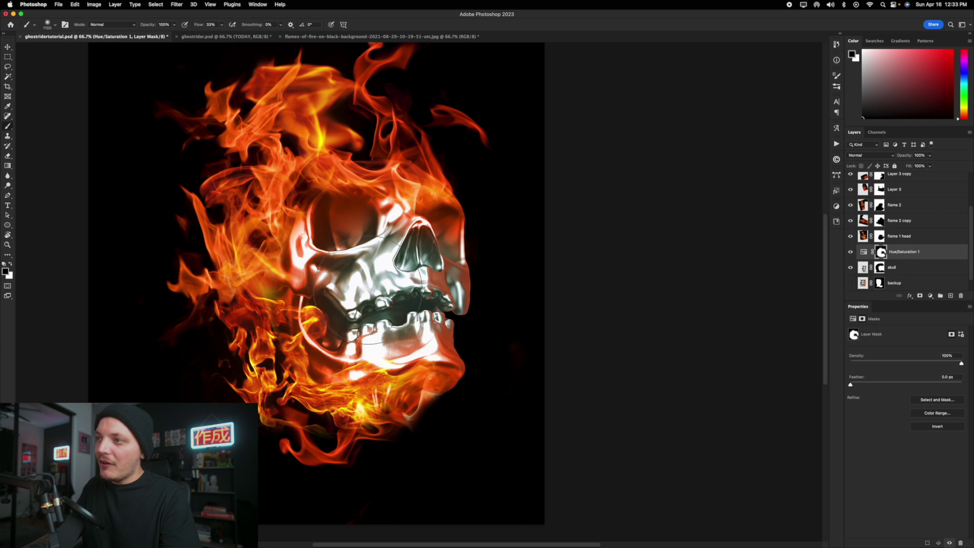
pyautogui.press('z')
pyautogui.keyDown('alt'); pyautogui.click(412, 337); pyautogui.keyUp('alt')
pyautogui.moveTo(460, 305); pyautogui.dragTo(429, 303)
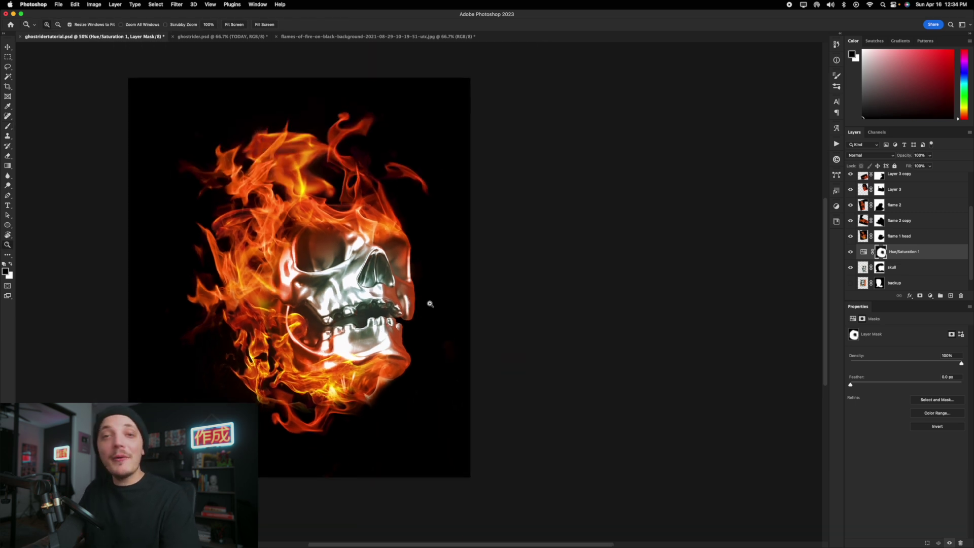
pyautogui.scroll(3, 911, 225)
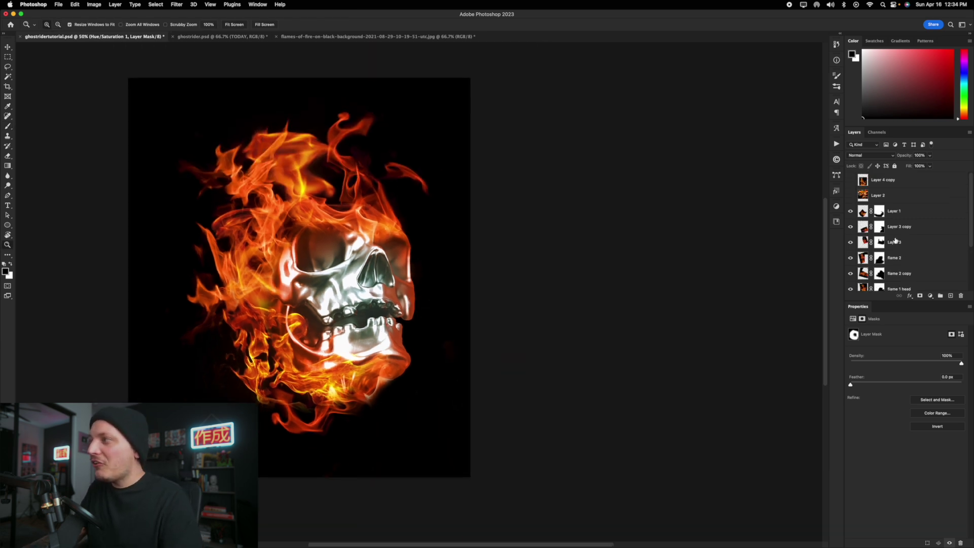
pyautogui.click(889, 209)
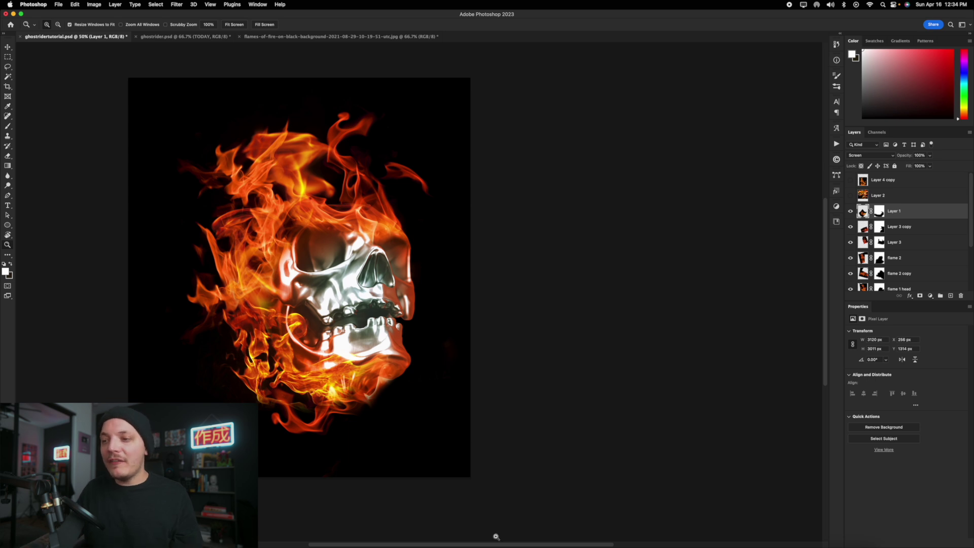
pyautogui.rightClick(410, 529)
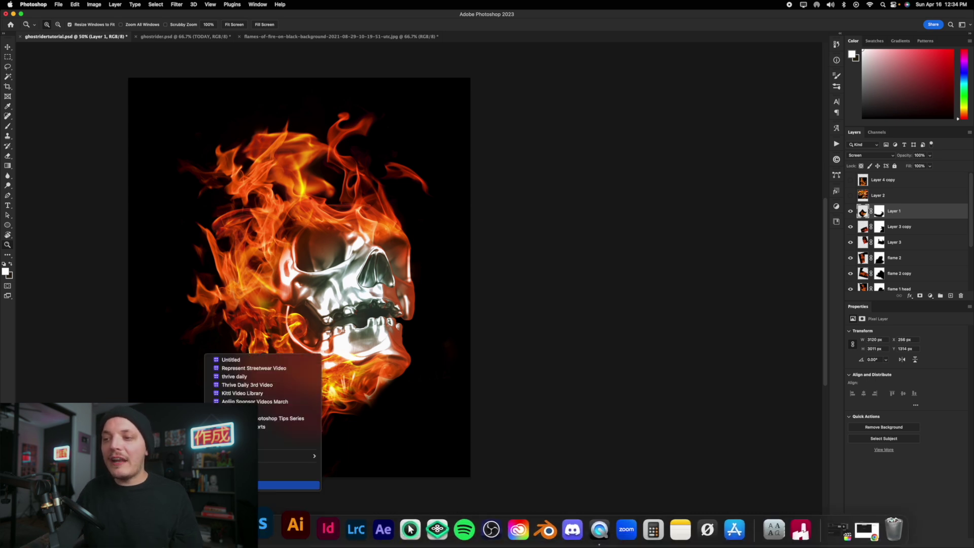
pyautogui.press('Escape')
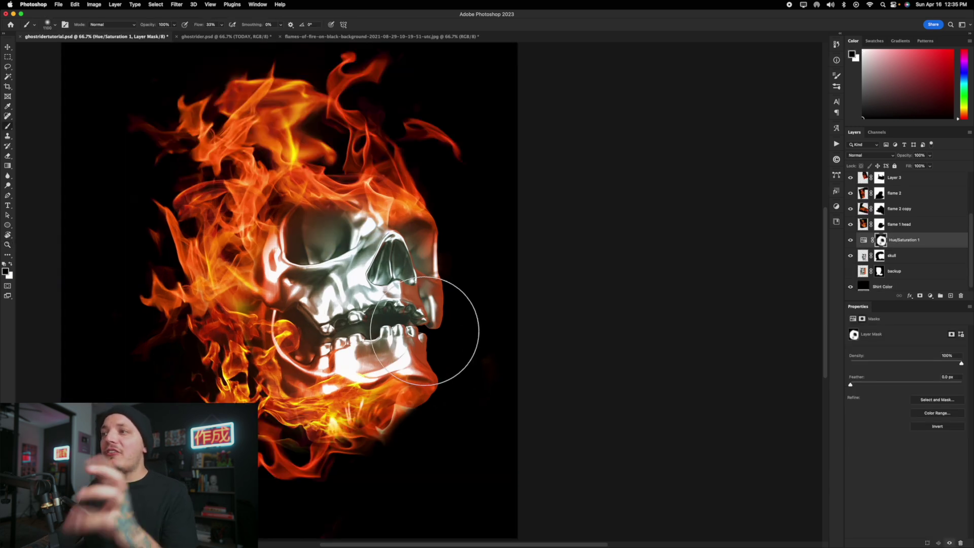
# - Group the layers from Layer 1 down to skull and name the group "skull on fire"
pyautogui.click(8, 51)
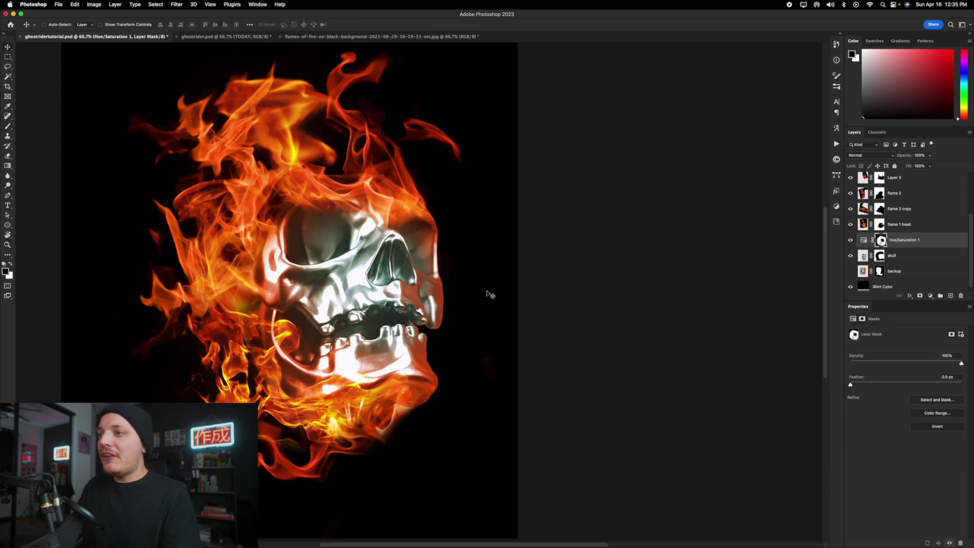
pyautogui.scroll(3, 489, 295)
pyautogui.scroll(-1, 487, 294)
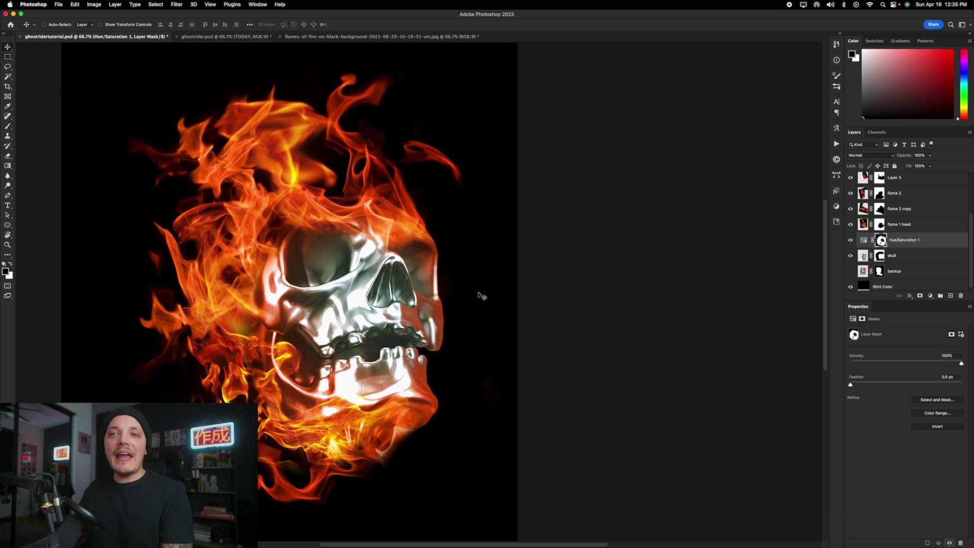
pyautogui.scroll(3, 886, 207)
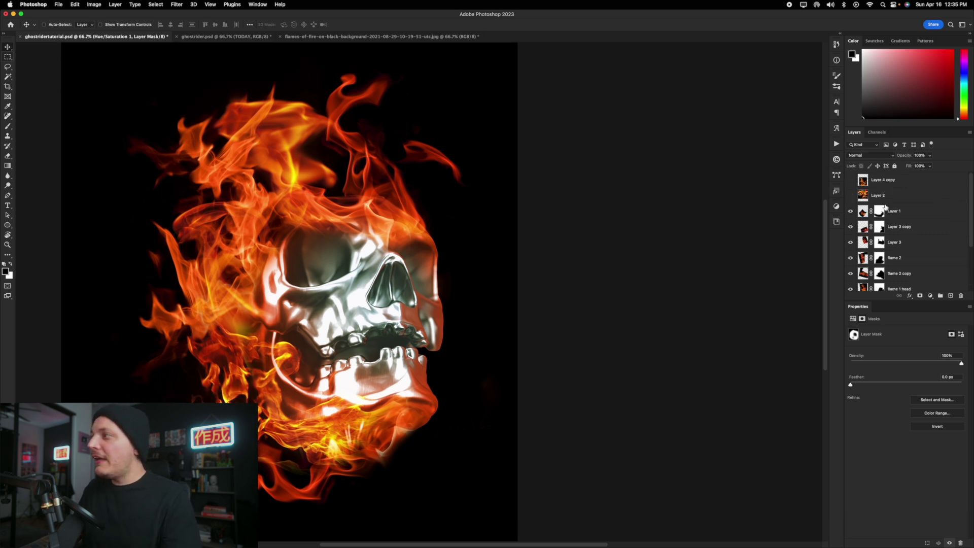
pyautogui.click(898, 213)
pyautogui.scroll(-3, 900, 223)
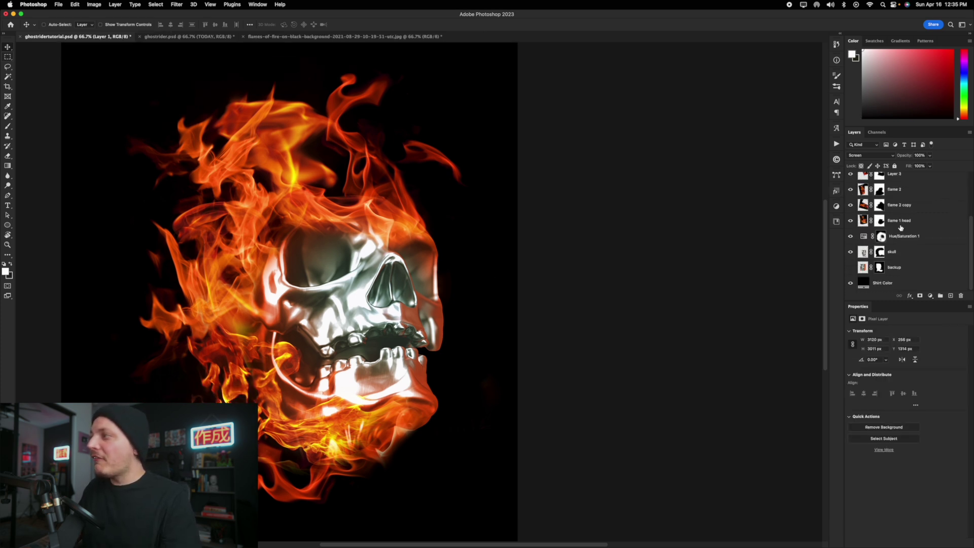
pyautogui.keyDown('shift'); pyautogui.click(899, 254); pyautogui.keyUp('shift')
pyautogui.press('super+g')
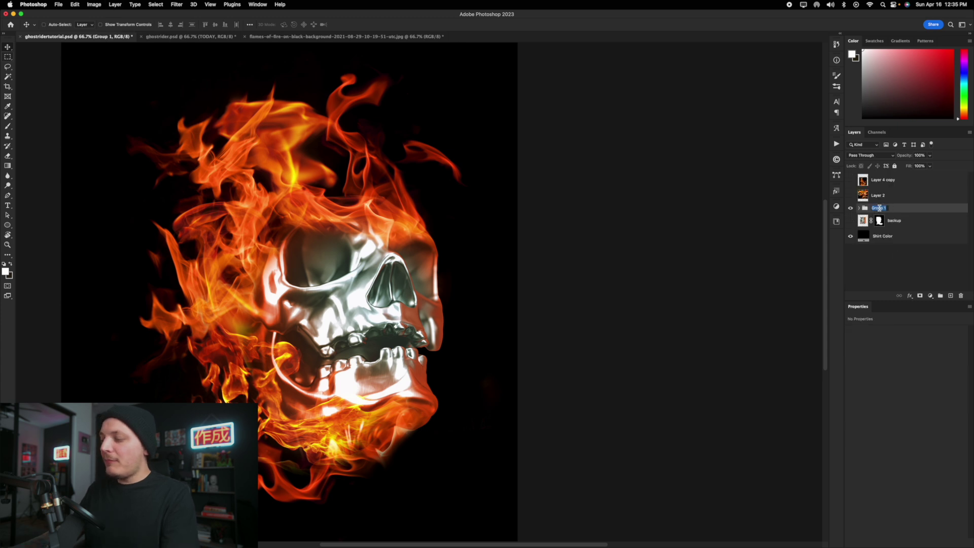
pyautogui.write('skull on fire')
pyautogui.press('Return')
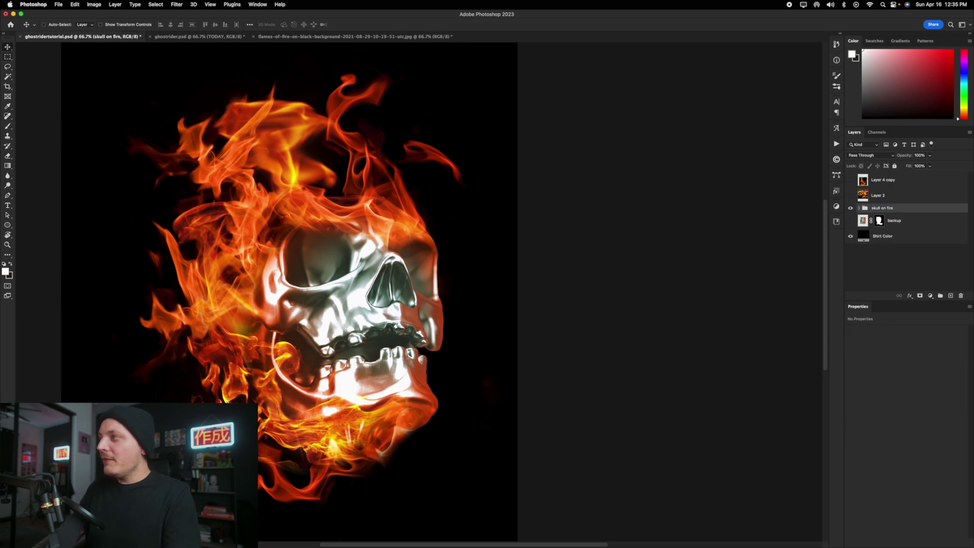
# - Copy the whole merged artwork and paste it into a new 3600 x 4200 px RGB document at 300 pixels/inch
pyautogui.press('super+a')
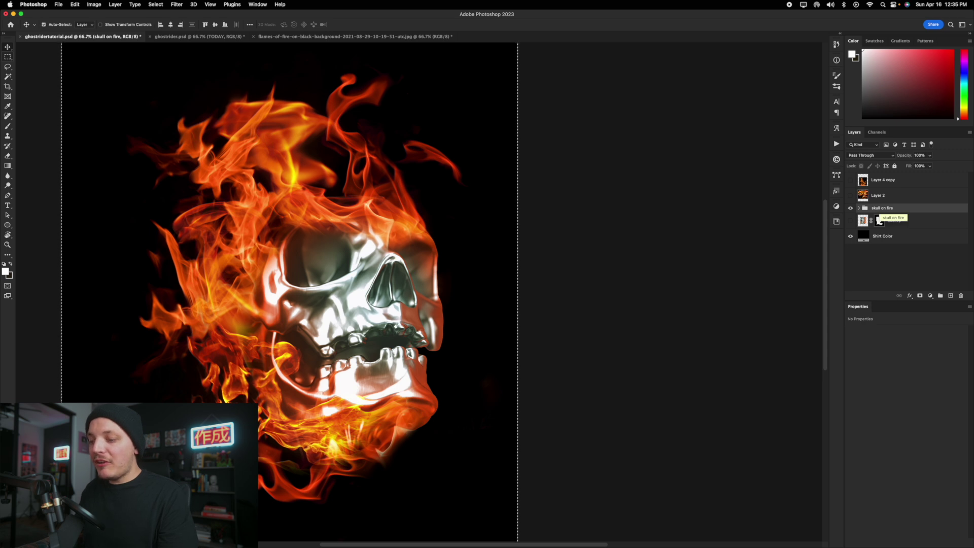
pyautogui.click(58, 5)
pyautogui.click(63, 15)
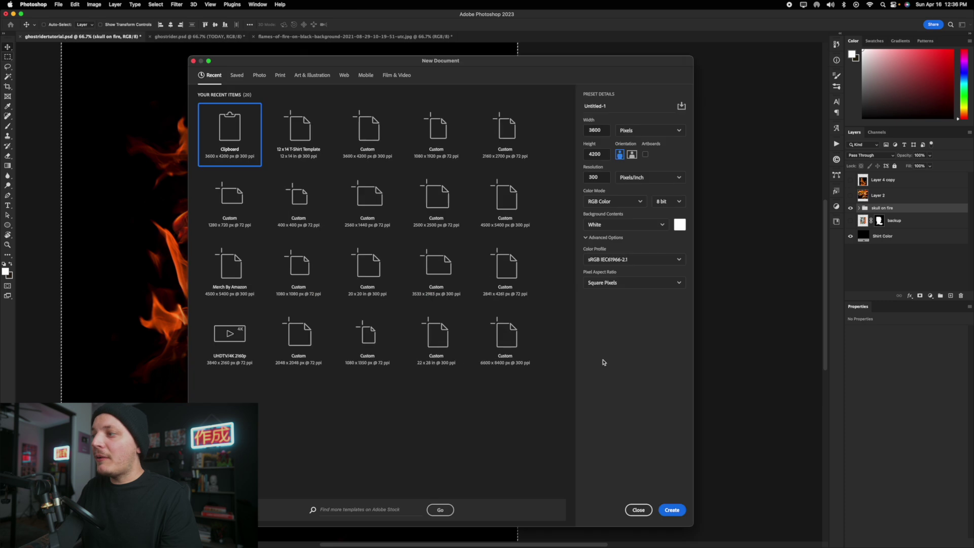
pyautogui.click(674, 510)
pyautogui.press('super+v')
pyautogui.moveTo(512, 292); pyautogui.dragTo(421, 278)
# - Enlarge the pasted image by setting its resolution to 1000 pixels/inch with Bicubic (smooth gradients) resampling
pyautogui.click(94, 4)
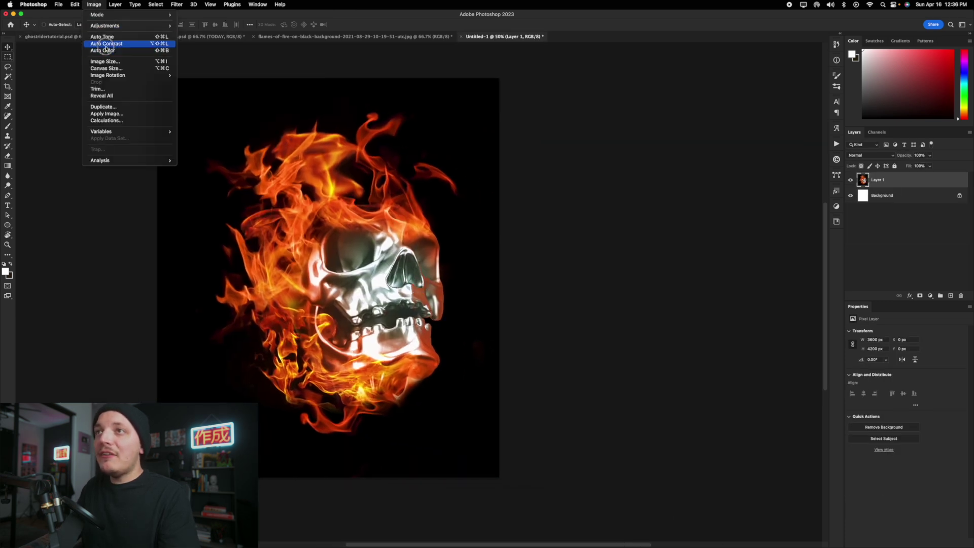
pyautogui.click(114, 63)
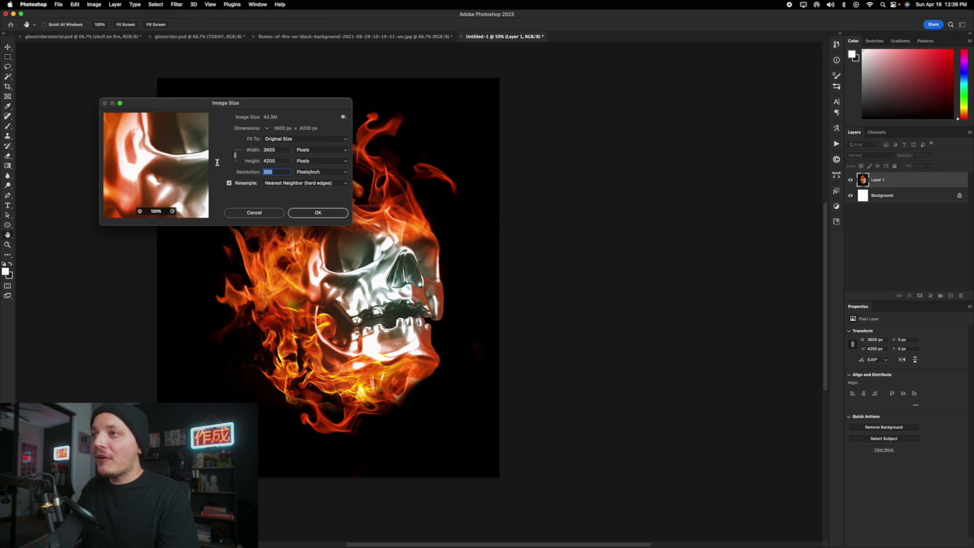
pyautogui.write('1000')
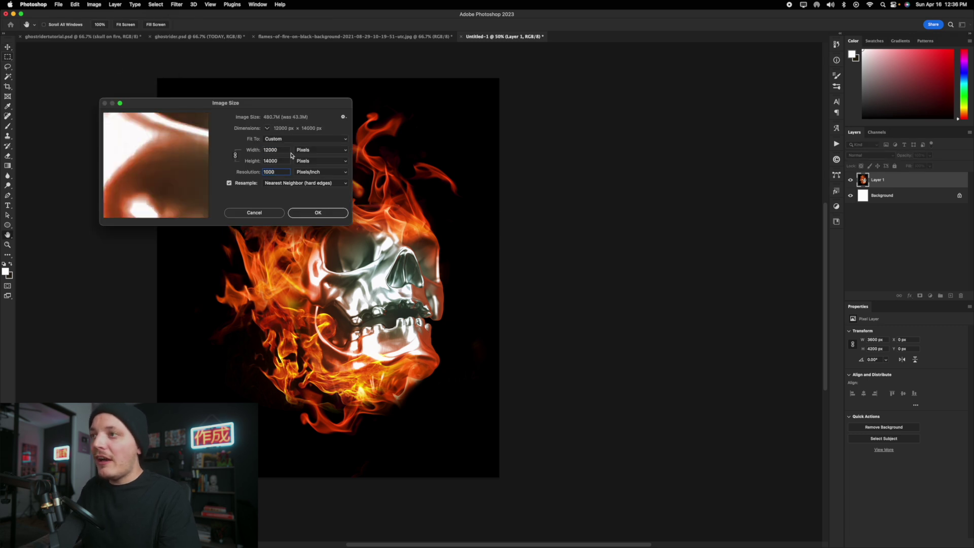
pyautogui.click(301, 184)
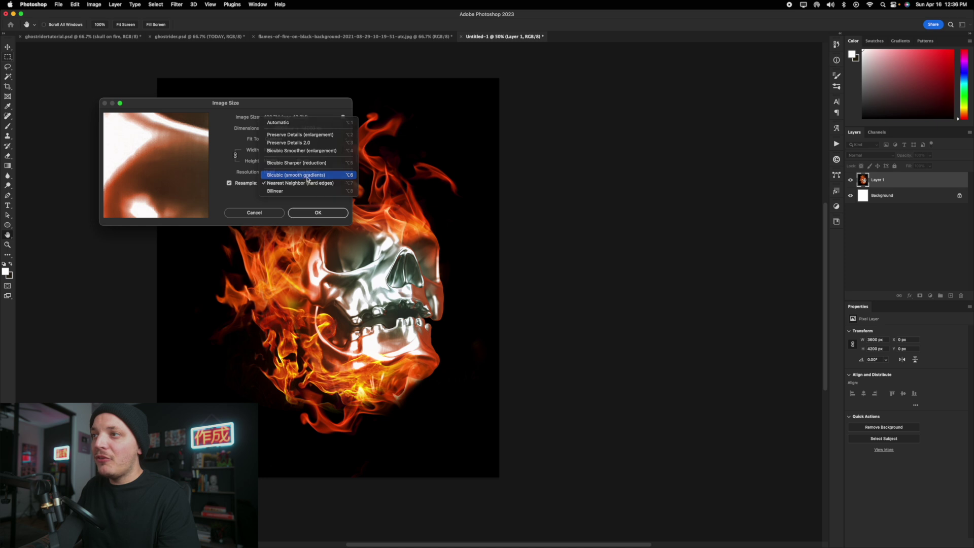
pyautogui.click(304, 176)
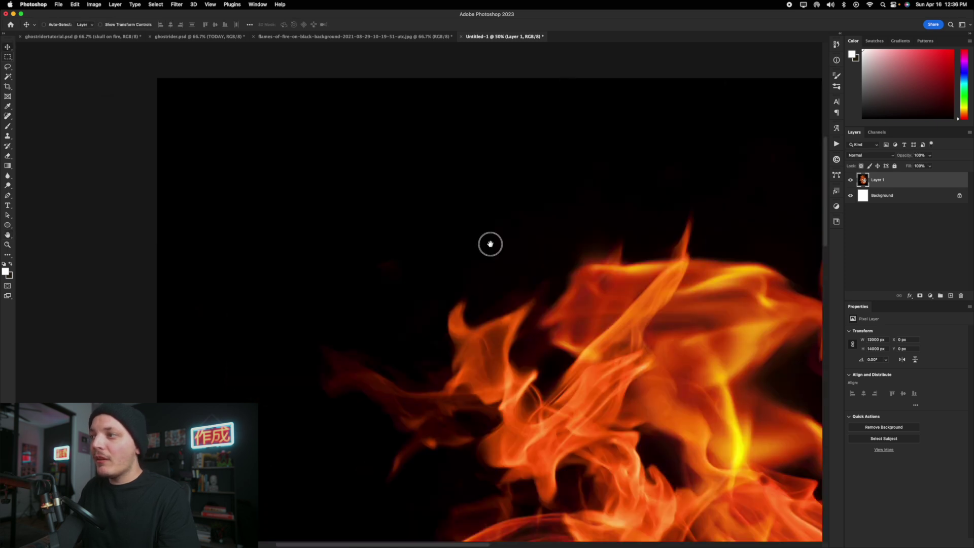
pyautogui.moveTo(490, 244); pyautogui.dragTo(356, 165)
pyautogui.press('z')
pyautogui.keyDown('alt'); pyautogui.click(389, 218); pyautogui.keyUp('alt')
pyautogui.moveTo(394, 220); pyautogui.dragTo(351, 152)
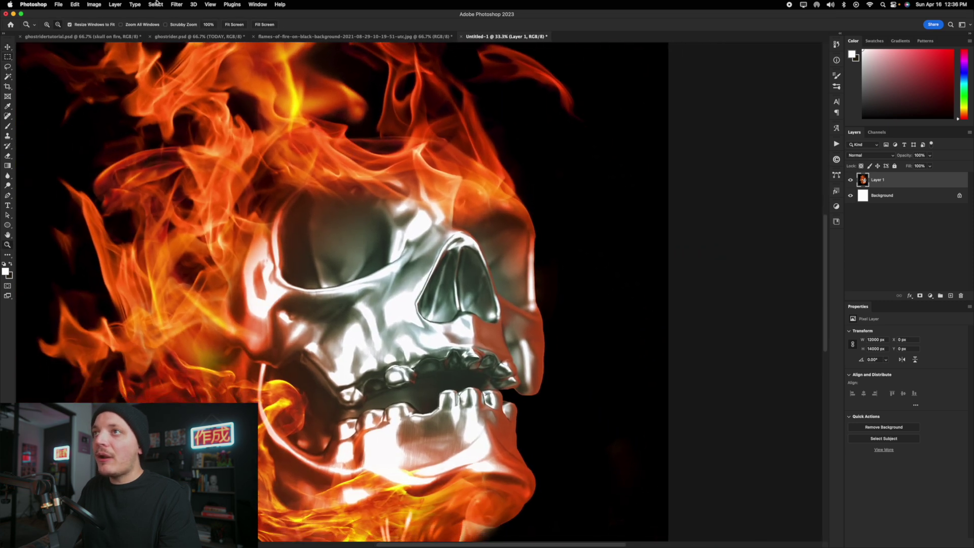
# - Apply the Color Halftone filter to Layer 1 with the default radius and screen angles of 108, 162, 90 and 45 degrees
pyautogui.click(169, 4)
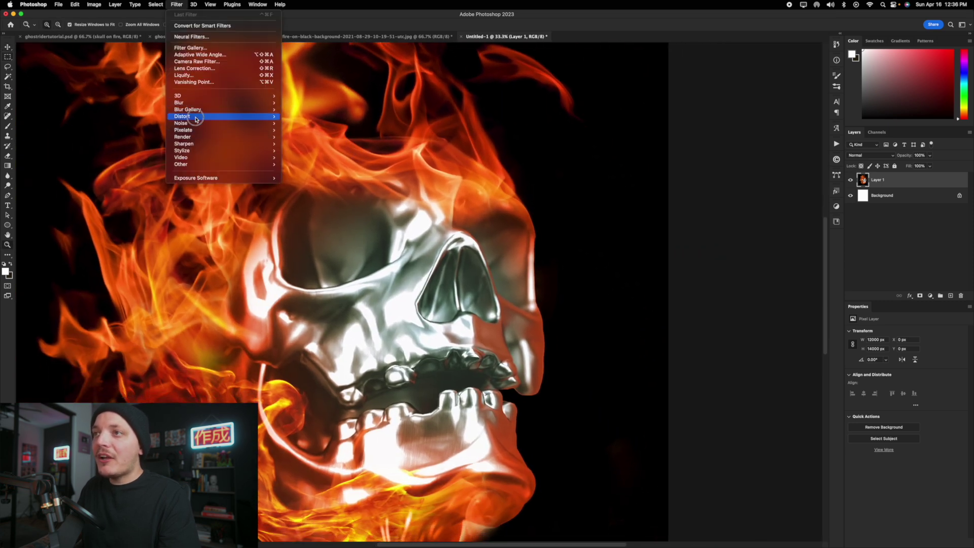
pyautogui.moveTo(197, 134)
pyautogui.click(295, 130)
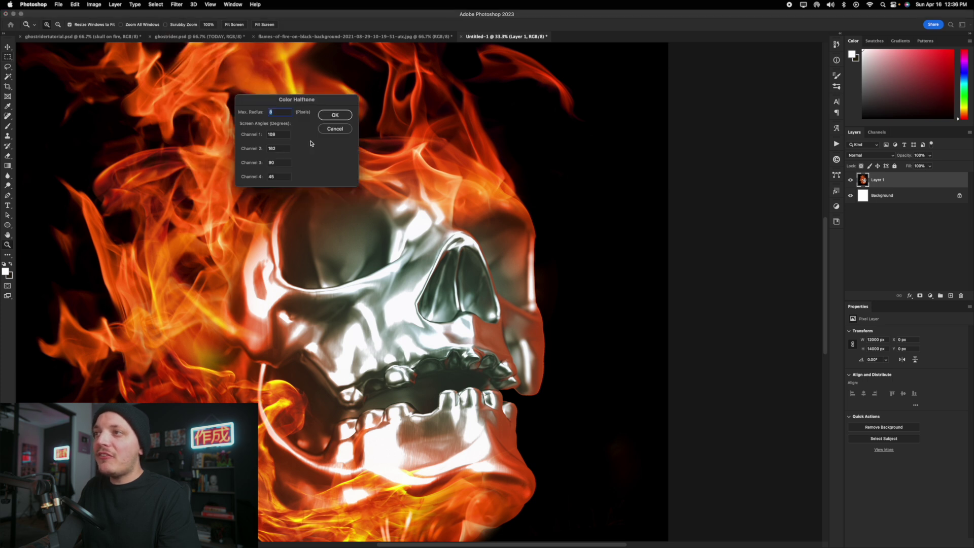
pyautogui.click(334, 114)
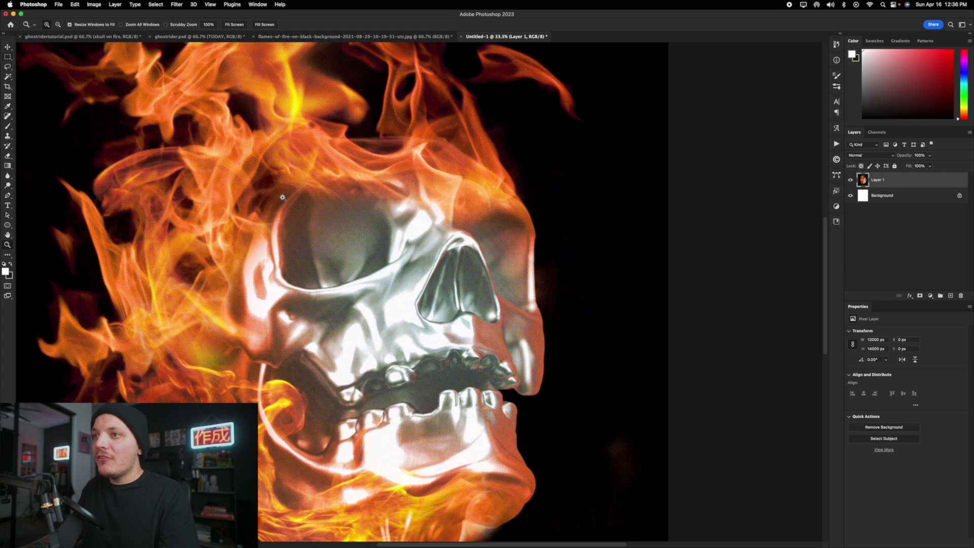
# - Set the image resolution to 300 pixels/inch with Bicubic (smooth gradients) resampling and copy the whole halftoned canvas
pyautogui.click(94, 4)
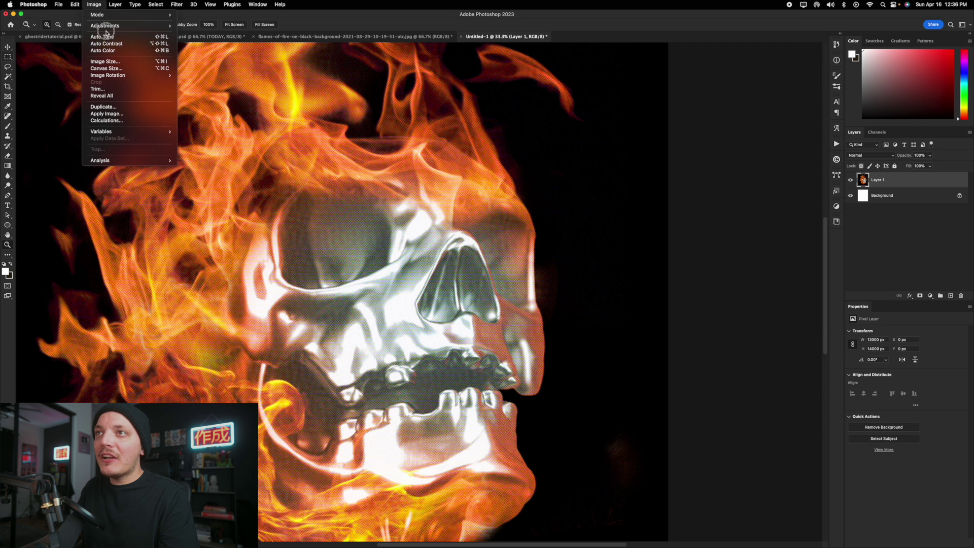
pyautogui.click(116, 70)
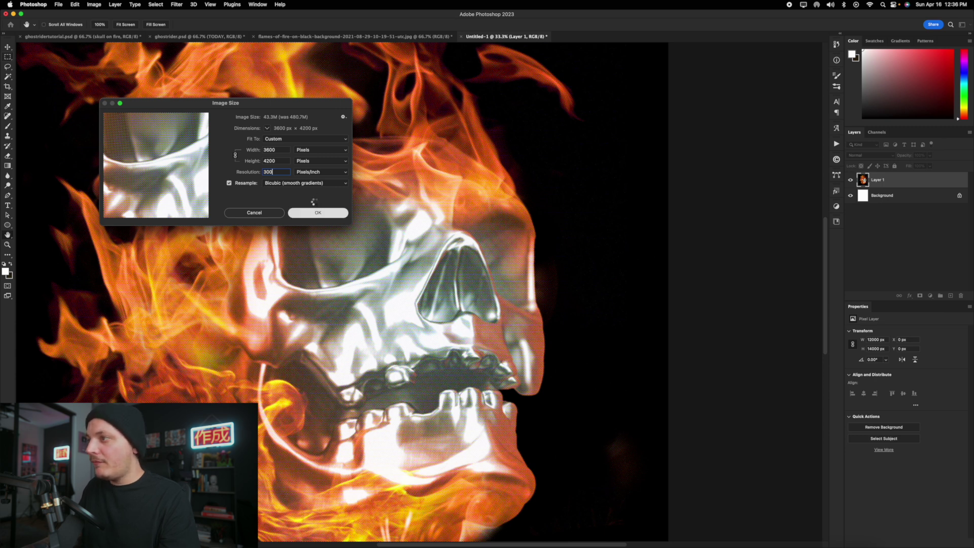
pyautogui.press('z')
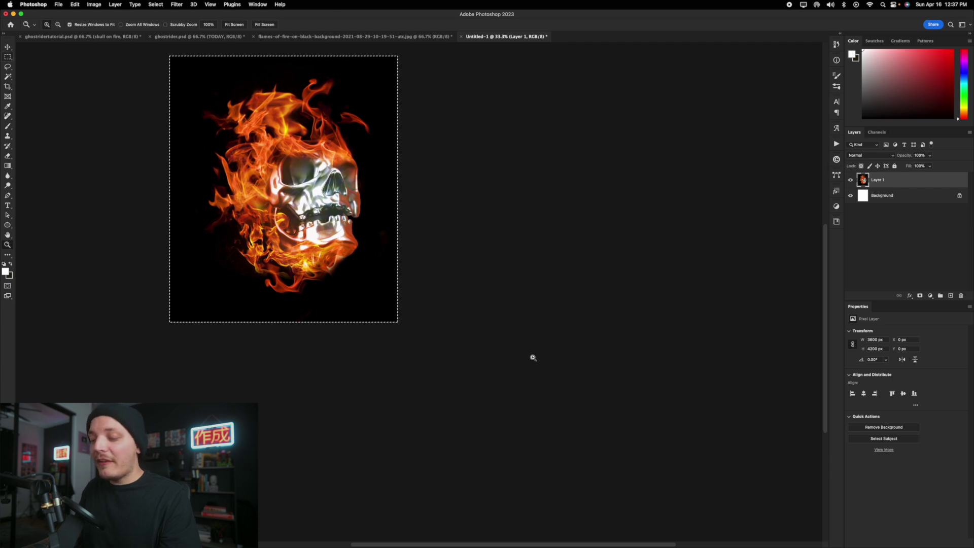
# - Return to ghostridertutorial.psd, clear the selection and paste the halftoned artwork as a new layer above the skull on fire group
pyautogui.click(81, 36)
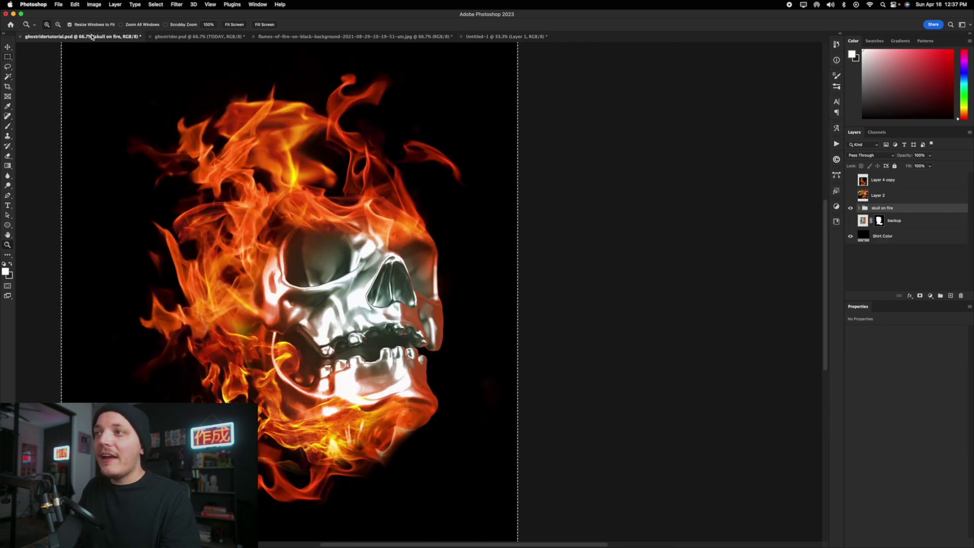
pyautogui.press('v')
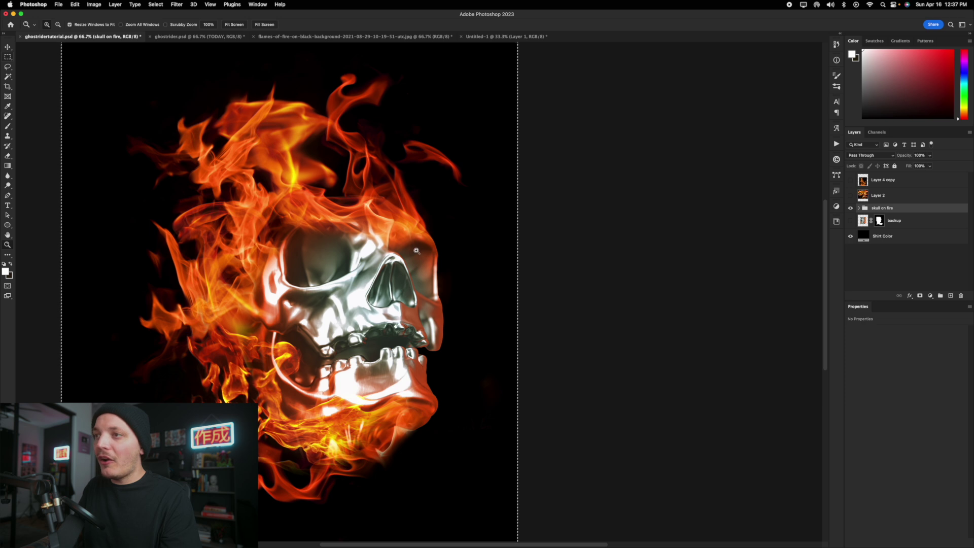
pyautogui.press('super+d')
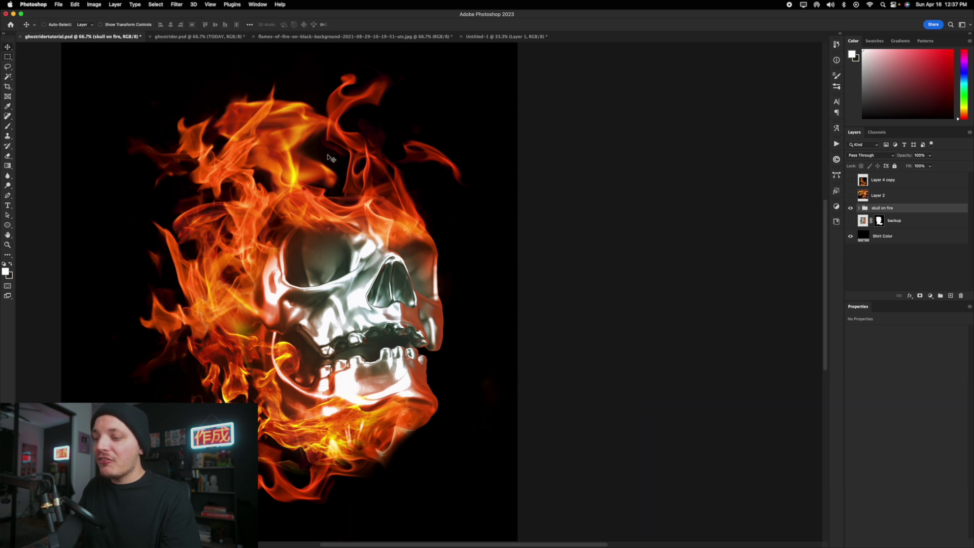
pyautogui.press('super+alt+shift+e')
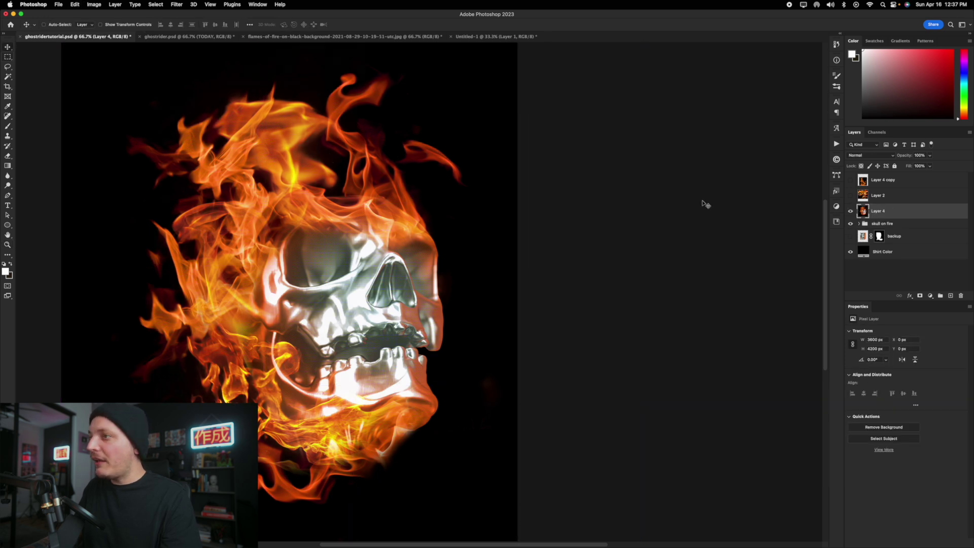
# - Clip the halftoned Layer 4 to the skull on fire group below it and inspect the halftone dots on the skull
pyautogui.press('z')
pyautogui.click(311, 254)
pyautogui.press('super+alt+g')
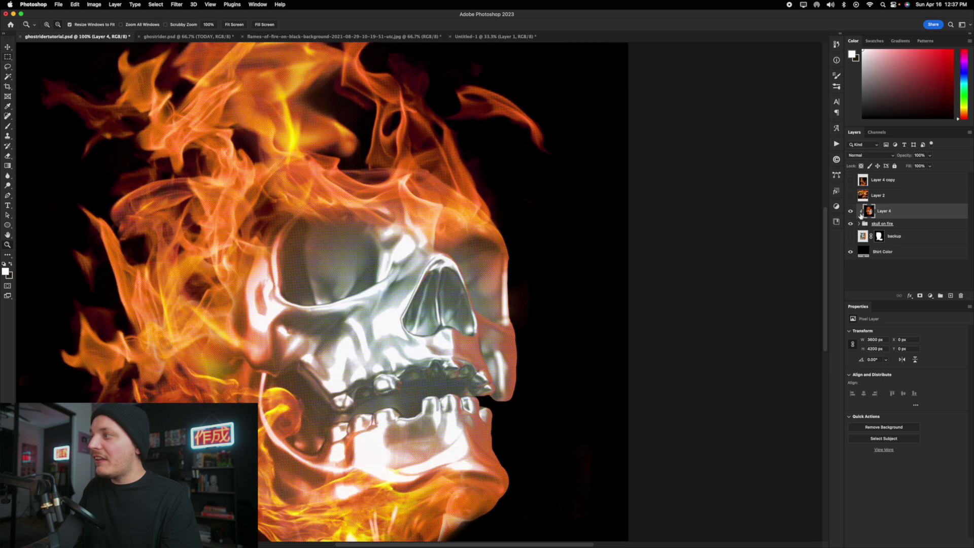
pyautogui.keyDown('alt'); pyautogui.click(377, 175); pyautogui.keyUp('alt')
pyautogui.click(377, 175)
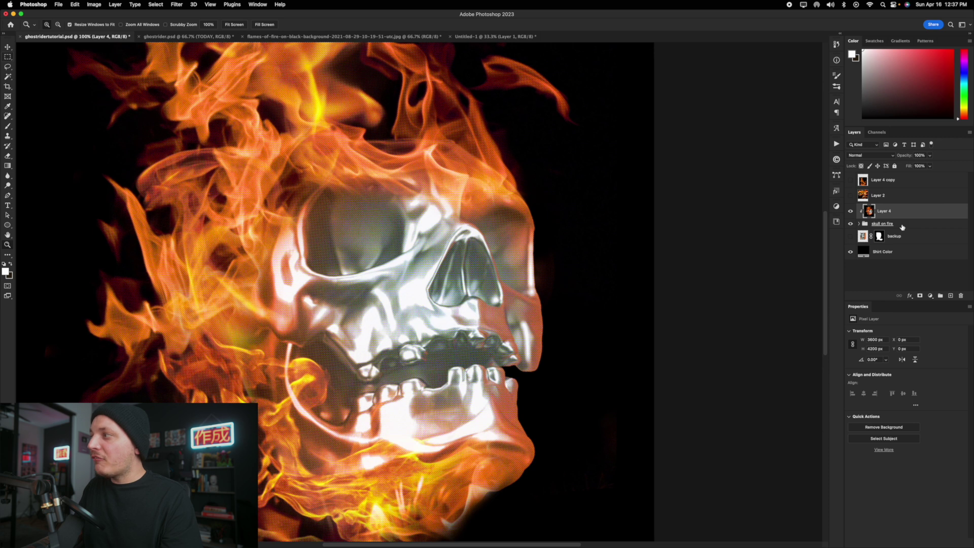
# - Add a Levels adjustment clipped above Layer 4, with midtones at 0.19 and the white input at 246
pyautogui.click(931, 296)
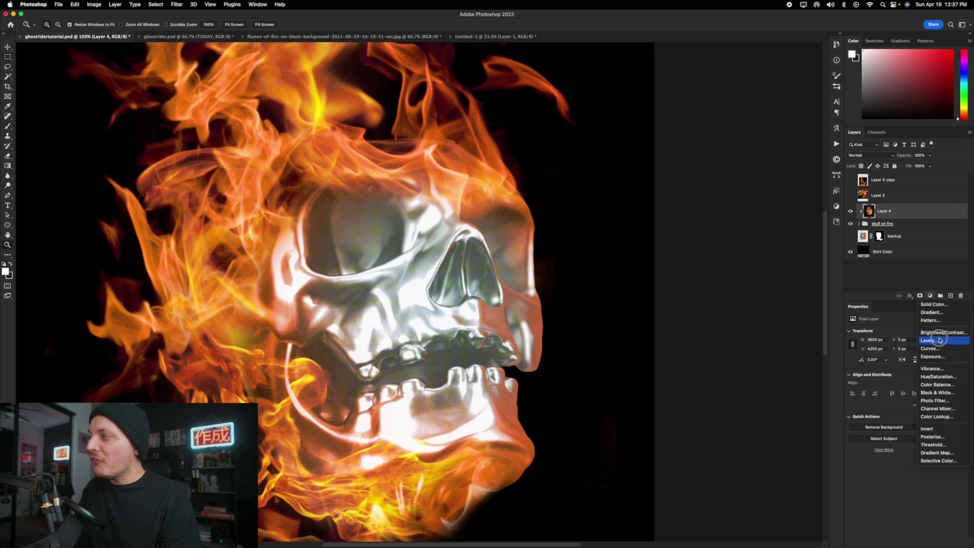
pyautogui.click(891, 247)
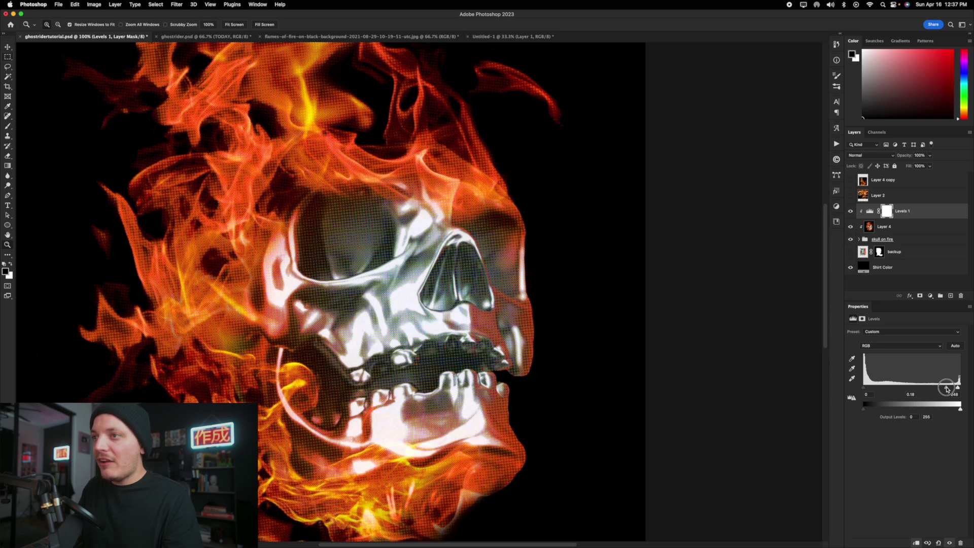
pyautogui.keyDown('alt'); pyautogui.click(440, 224); pyautogui.keyUp('alt')
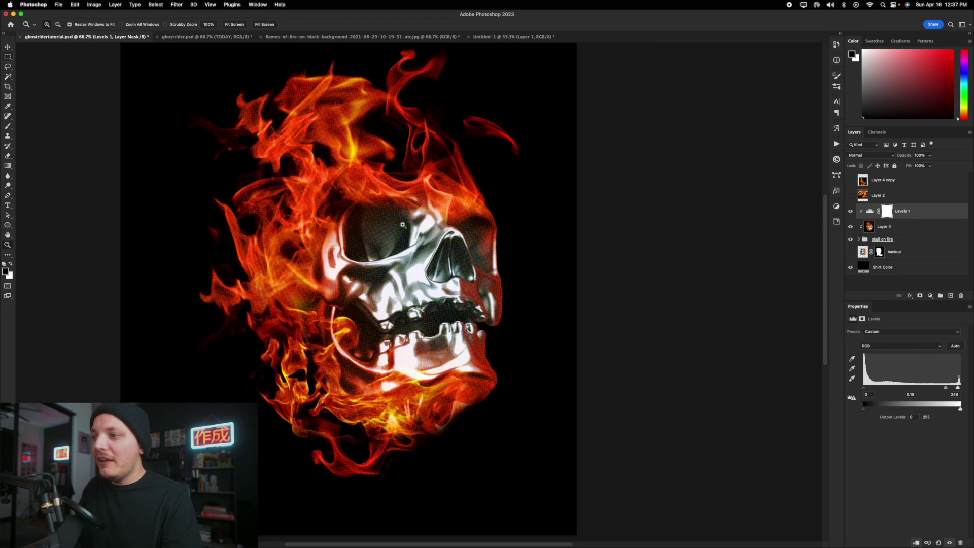
pyautogui.moveTo(392, 223); pyautogui.dragTo(387, 226)
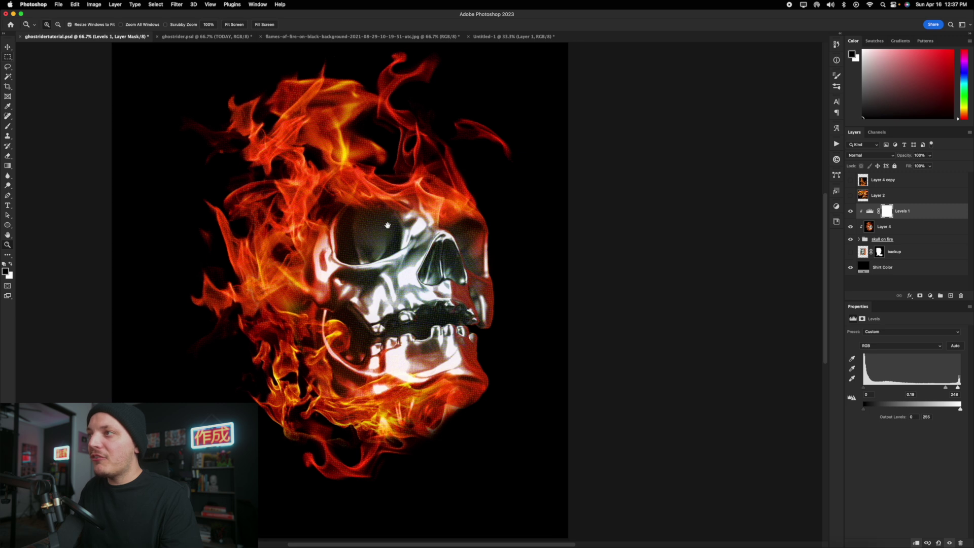
pyautogui.click(8, 48)
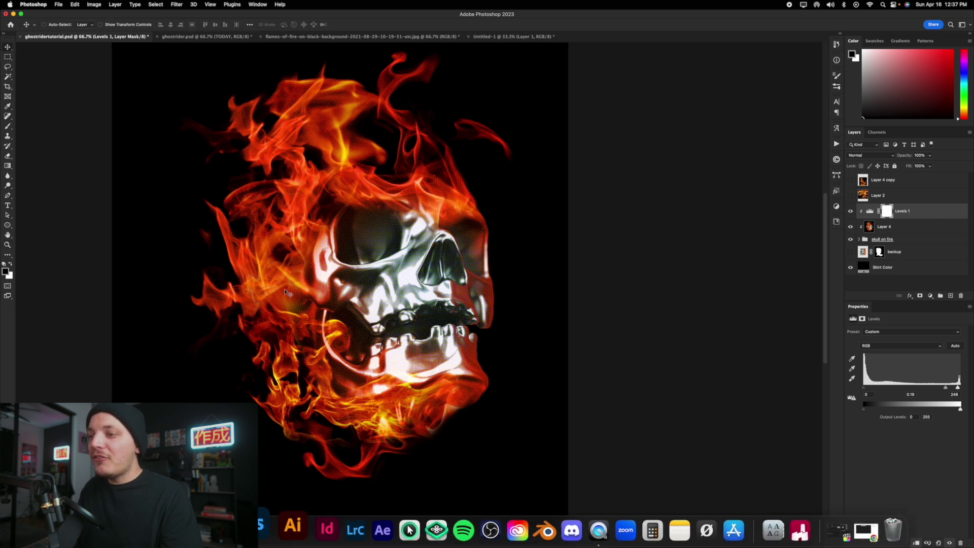
pyautogui.rightClick(224, 525)
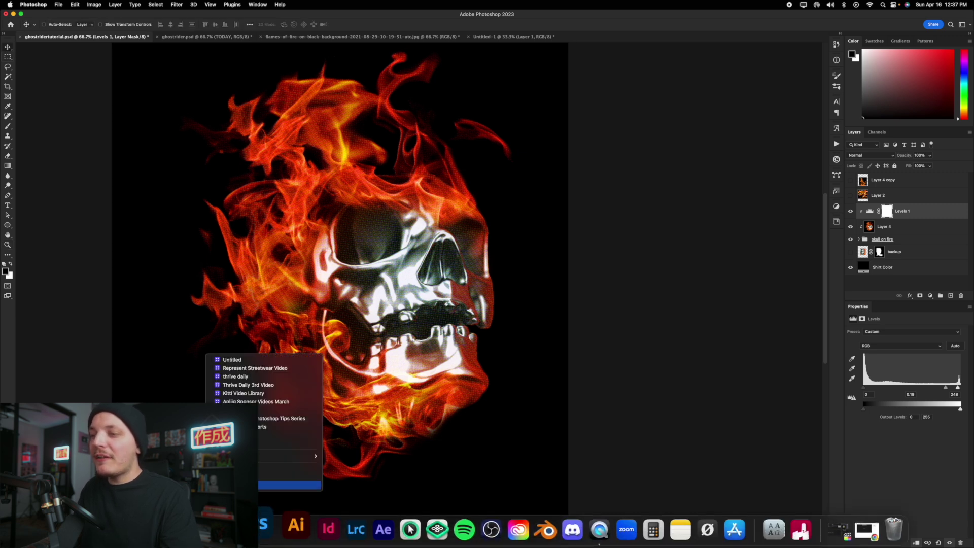
pyautogui.moveTo(403, 330); pyautogui.dragTo(402, 350)
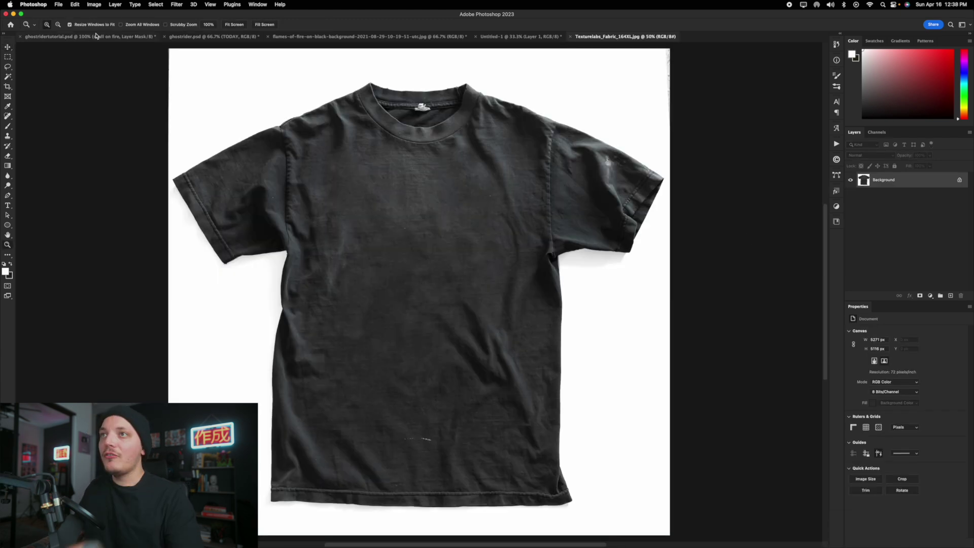
# - Copy the merged skull artwork from ghostridertutorial.psd and paste it as a new layer onto the T-shirt image Texturelabs_Fabric_164XL.jpg
pyautogui.click(89, 37)
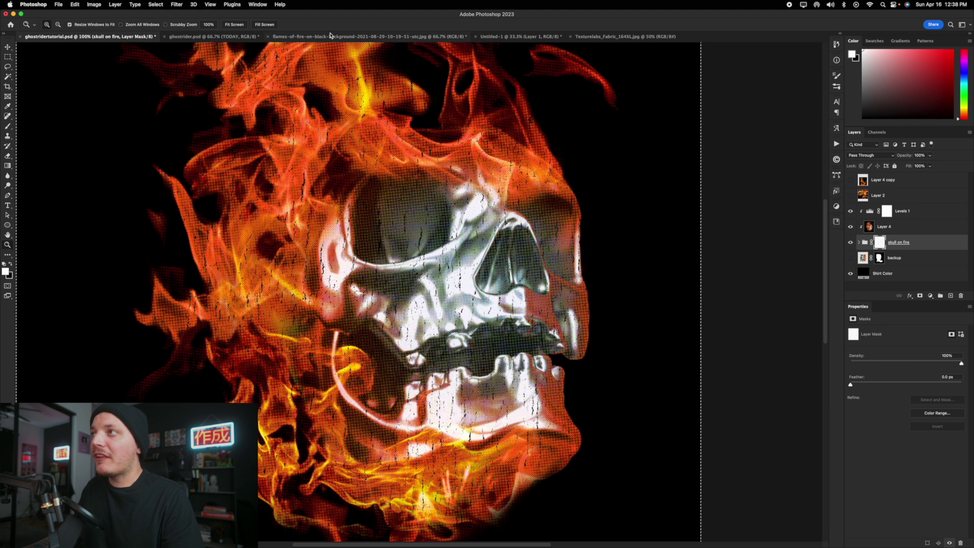
pyautogui.click(610, 37)
pyautogui.press('super+v')
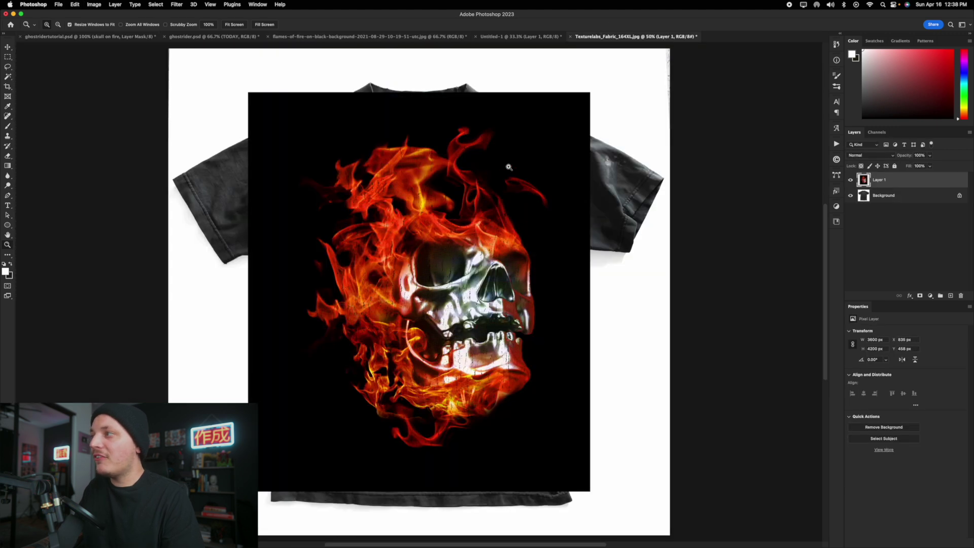
# - Set the pasted artwork's blend mode to Screen and move it slightly lower and to the left on the shirt front
pyautogui.click(870, 155)
pyautogui.click(863, 224)
pyautogui.hscroll(5, 435, 189)
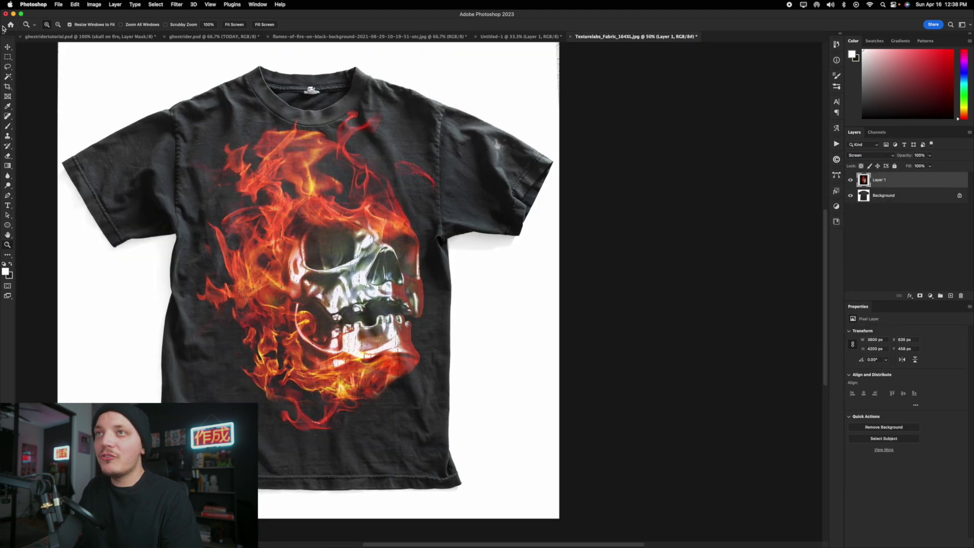
pyautogui.click(8, 46)
pyautogui.moveTo(401, 160); pyautogui.dragTo(402, 185)
pyautogui.hscroll(-3, 481, 152)
pyautogui.scroll(-1, 481, 153)
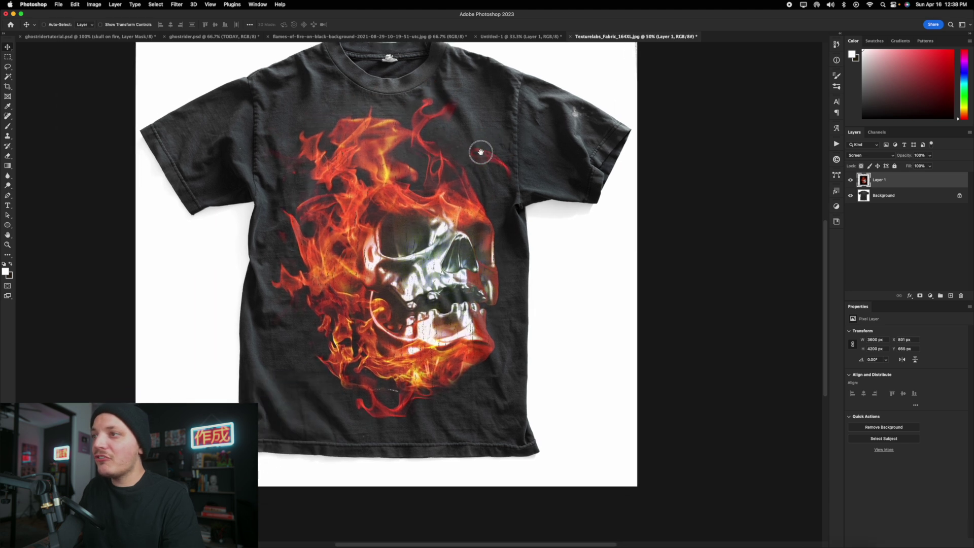